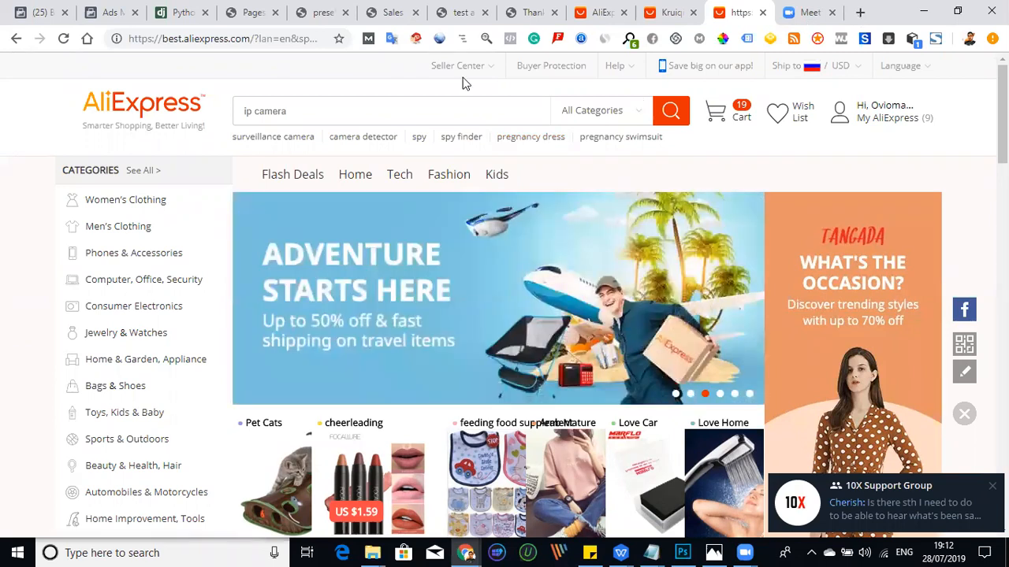
# - Open the wix.com website in a new browser tab
pyautogui.hotkey('ctrl', 't')
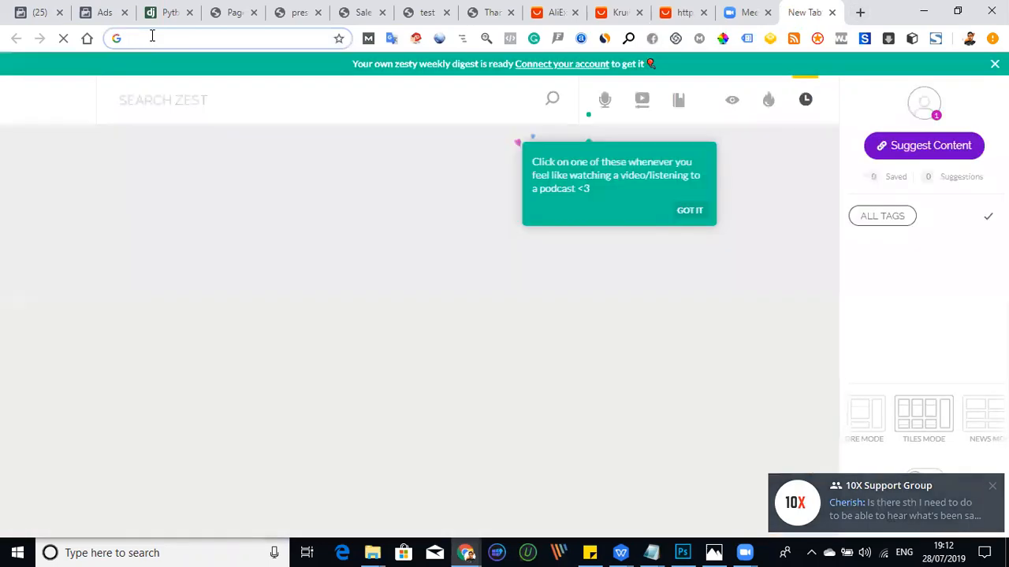
pyautogui.write('wix.com')
pyautogui.press('Return')
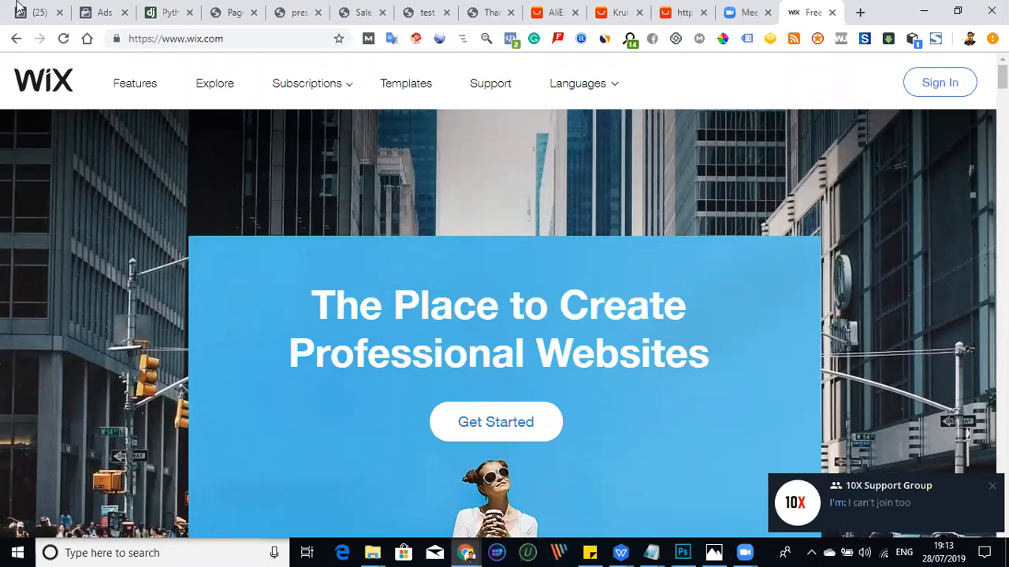
# - Bring up the HempOil test sales page and look over its headline, product image and order form
pyautogui.click(402, 16)
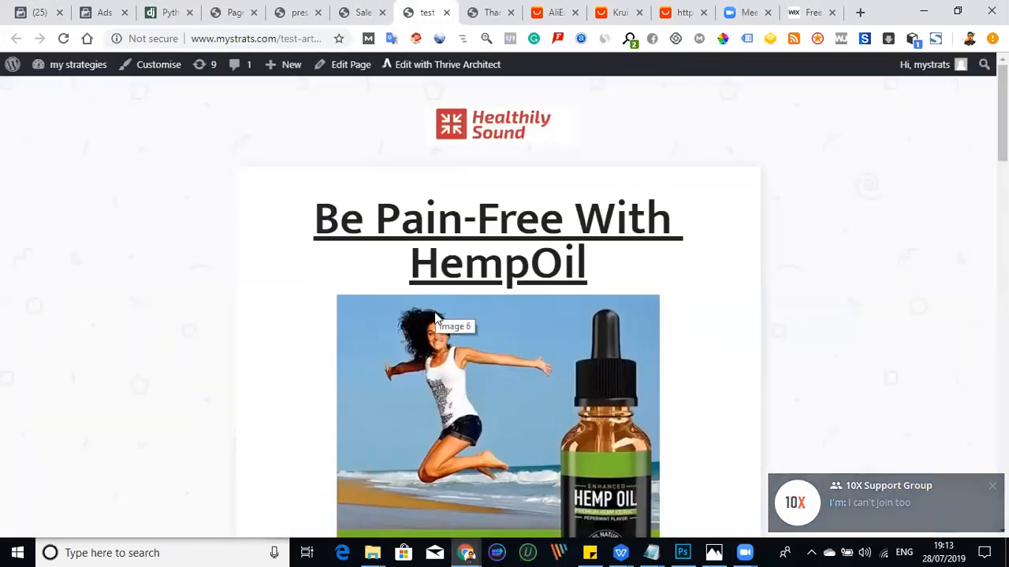
pyautogui.scroll(-2, 485, 275)
pyautogui.scroll(2, 482, 265)
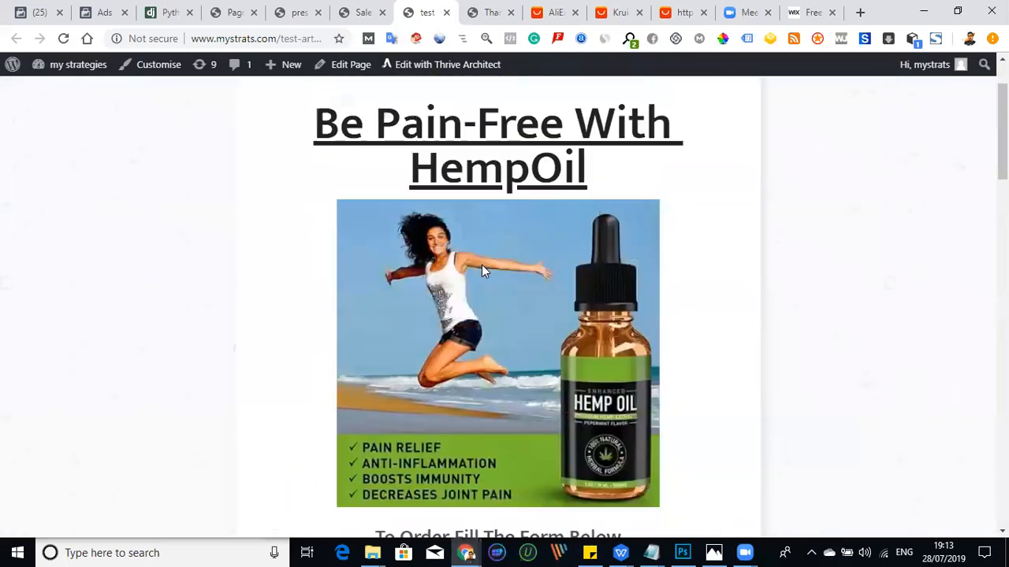
pyautogui.scroll(-2, 488, 236)
pyautogui.scroll(-15, 492, 228)
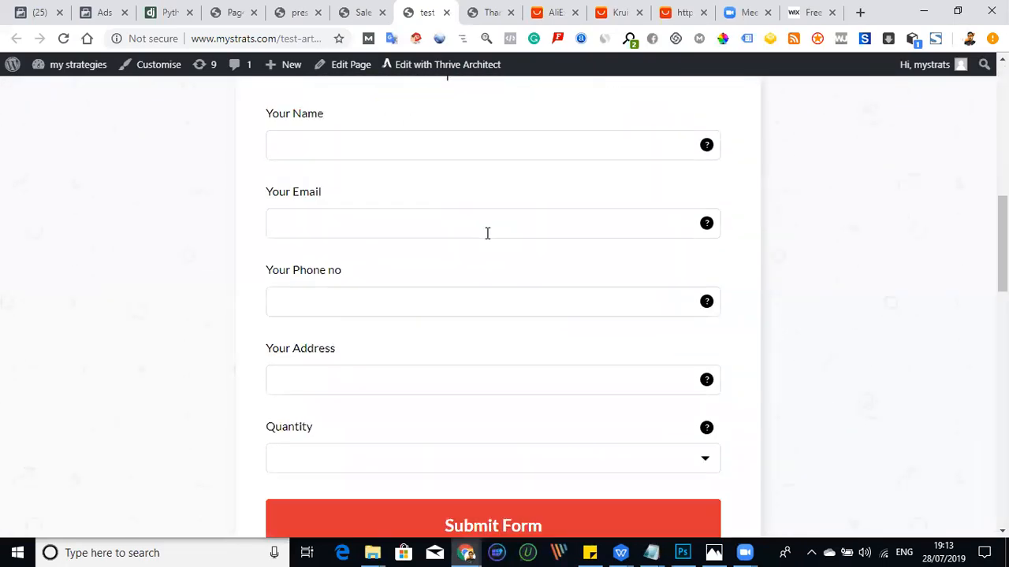
pyautogui.scroll(-5, 471, 249)
pyautogui.scroll(20, 465, 260)
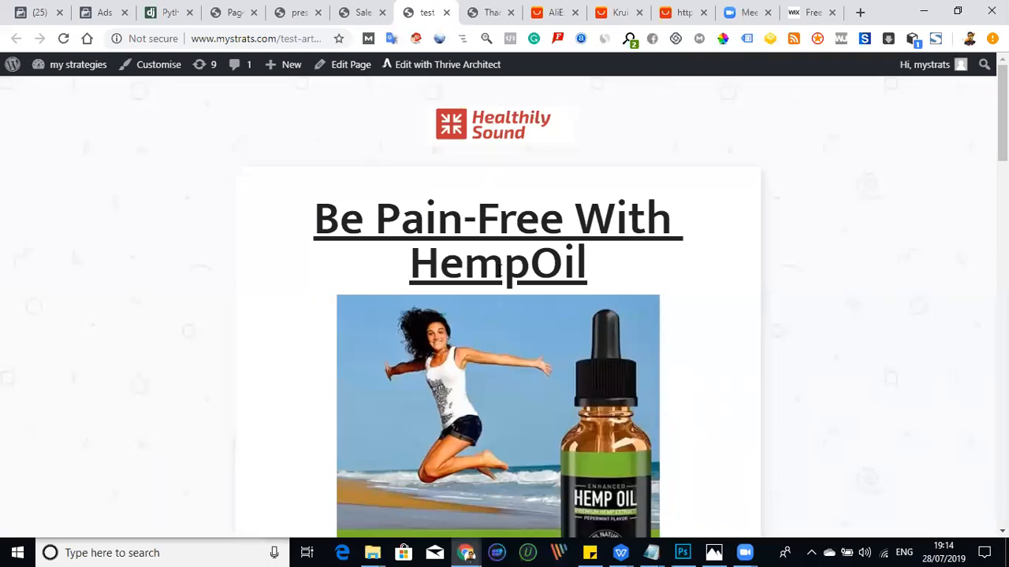
# - Examine the payment-on-delivery note, the order form fields and the customer testimonials on the HempOil page
pyautogui.scroll(-5, 464, 263)
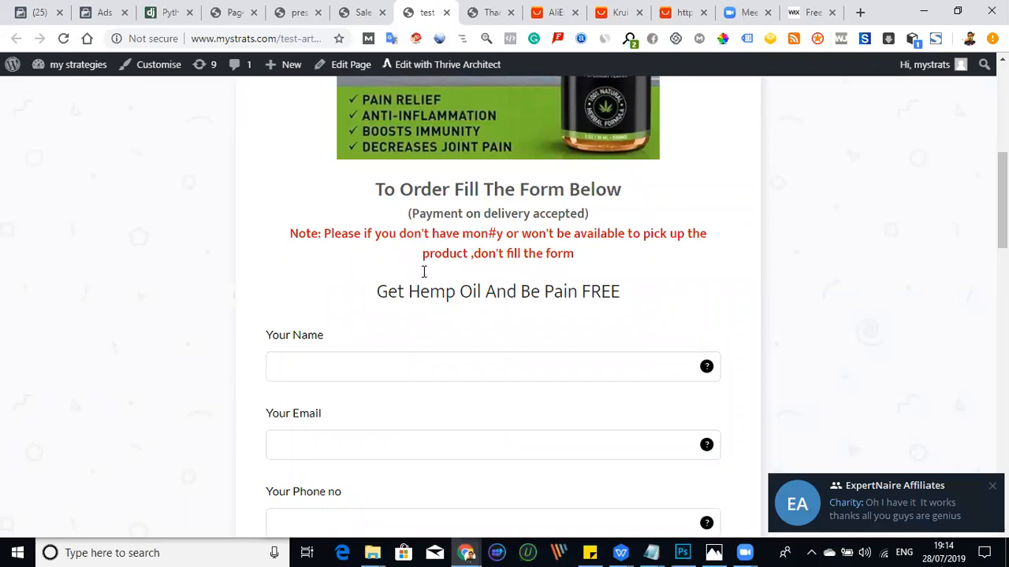
pyautogui.scroll(-7, 424, 276)
pyautogui.scroll(-5, 427, 285)
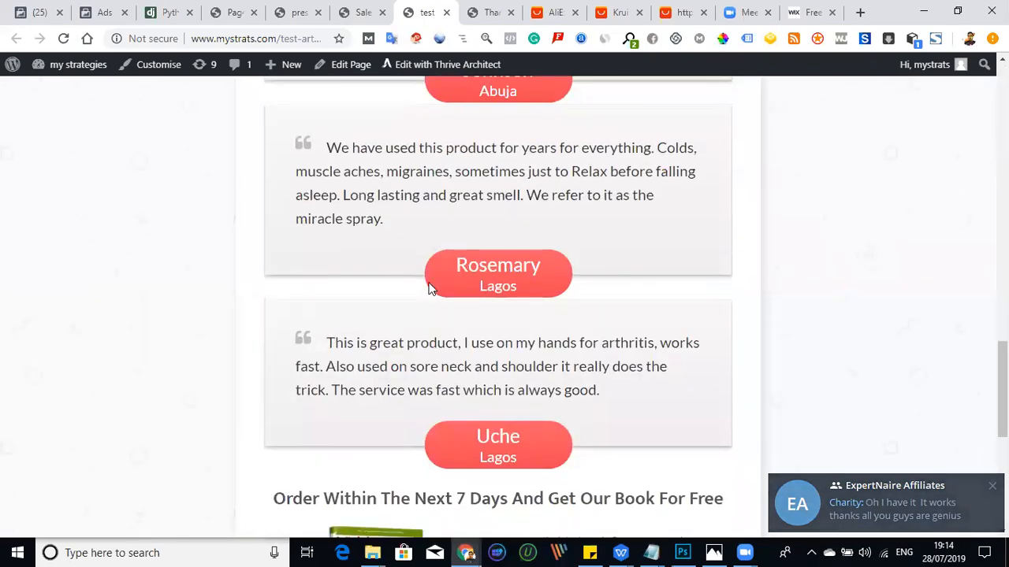
pyautogui.scroll(-3, 430, 286)
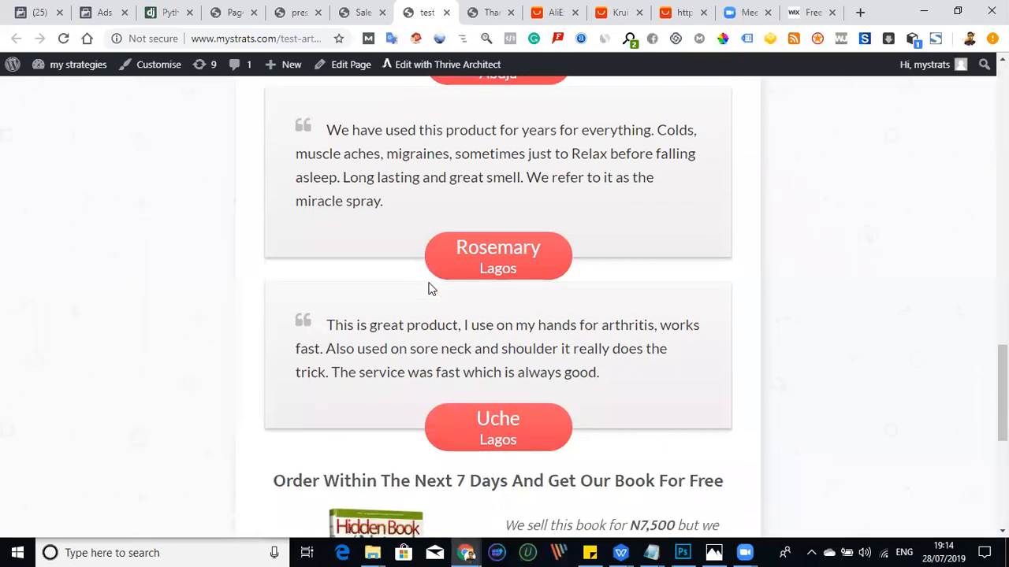
pyautogui.scroll(5, 428, 334)
pyautogui.scroll(5, 436, 298)
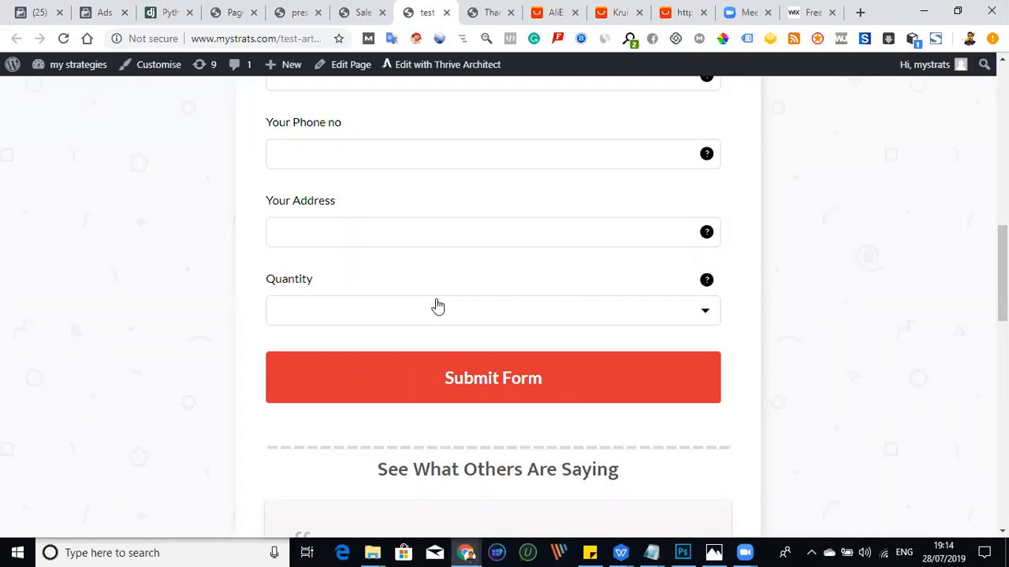
pyautogui.scroll(8, 439, 303)
pyautogui.scroll(-10, 440, 300)
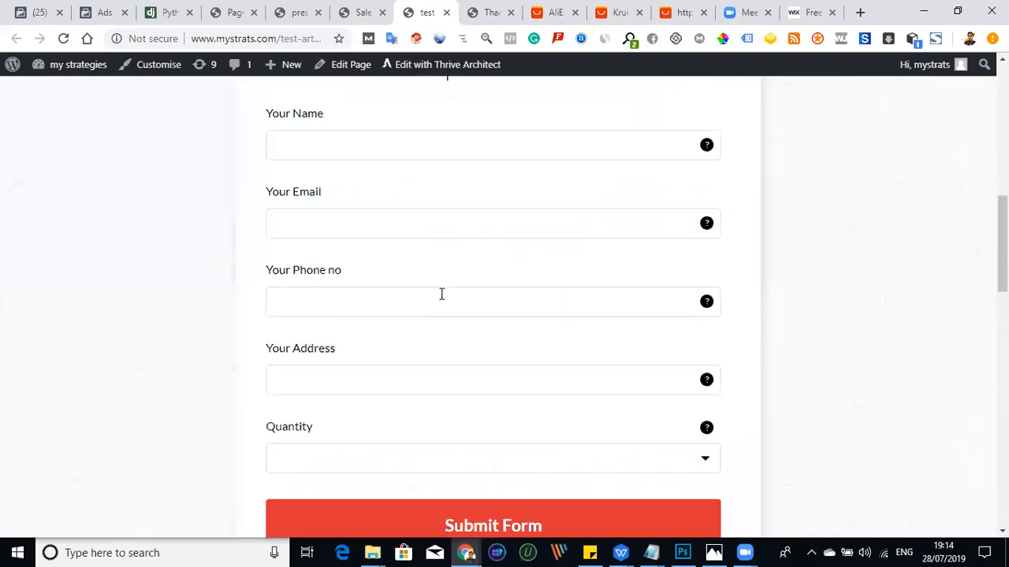
# - Read the customer testimonials under "See What Others Are Saying", including the customers' locations
pyautogui.scroll(-1, 590, 297)
pyautogui.scroll(-1, 461, 199)
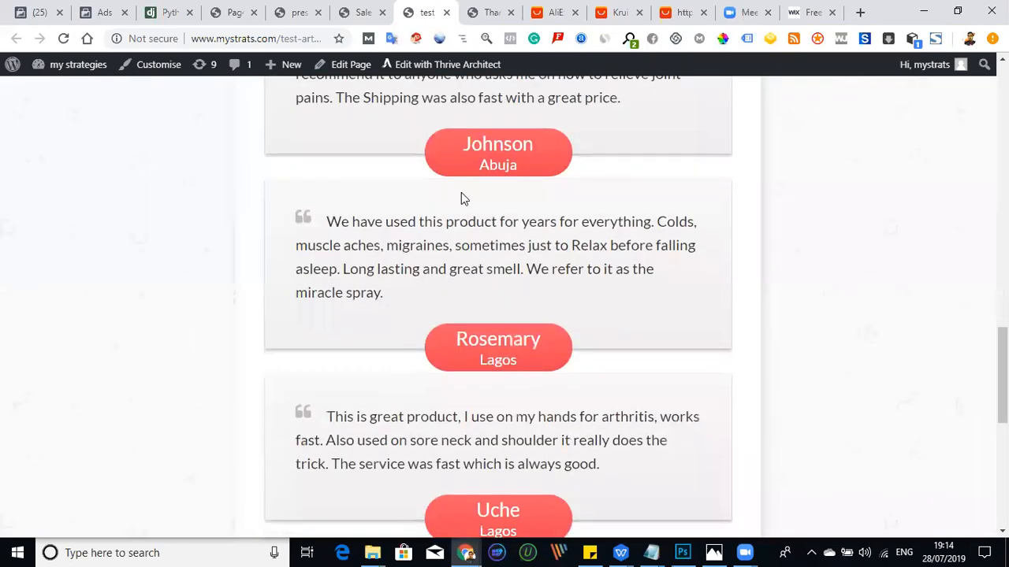
pyautogui.scroll(-2, 402, 234)
pyautogui.scroll(5, 396, 234)
pyautogui.scroll(-2, 394, 248)
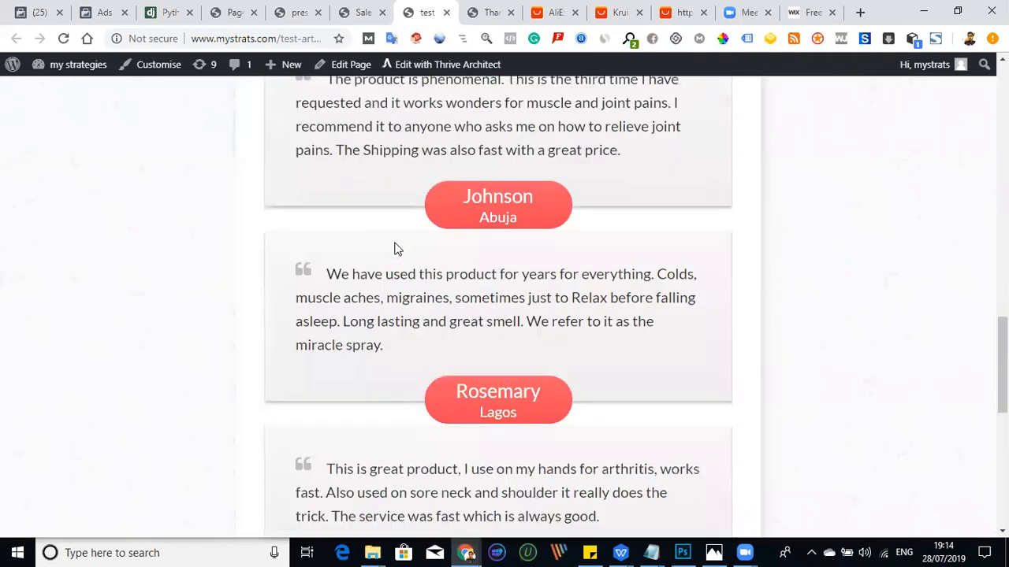
pyautogui.scroll(1, 442, 264)
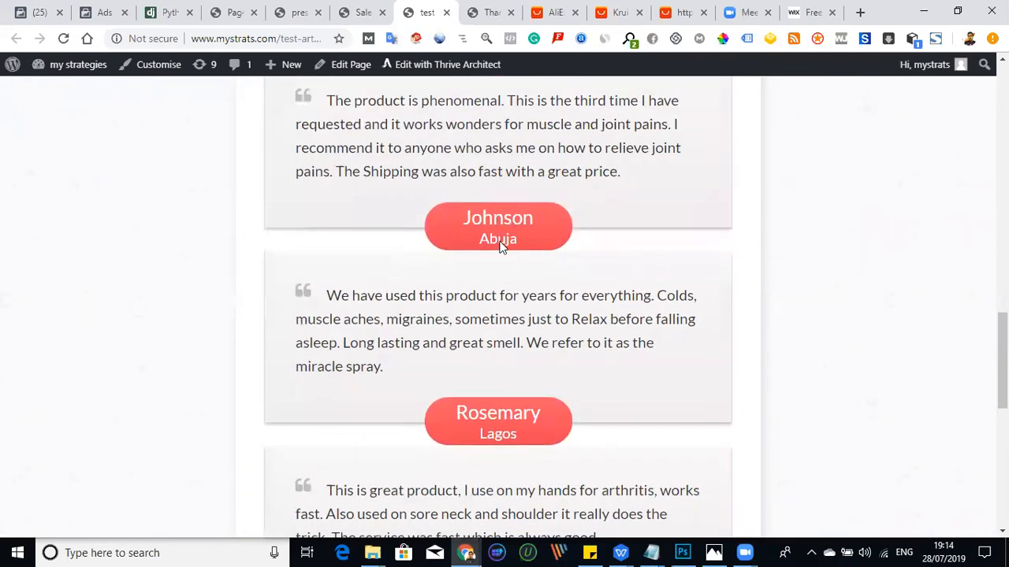
pyautogui.scroll(-2, 367, 248)
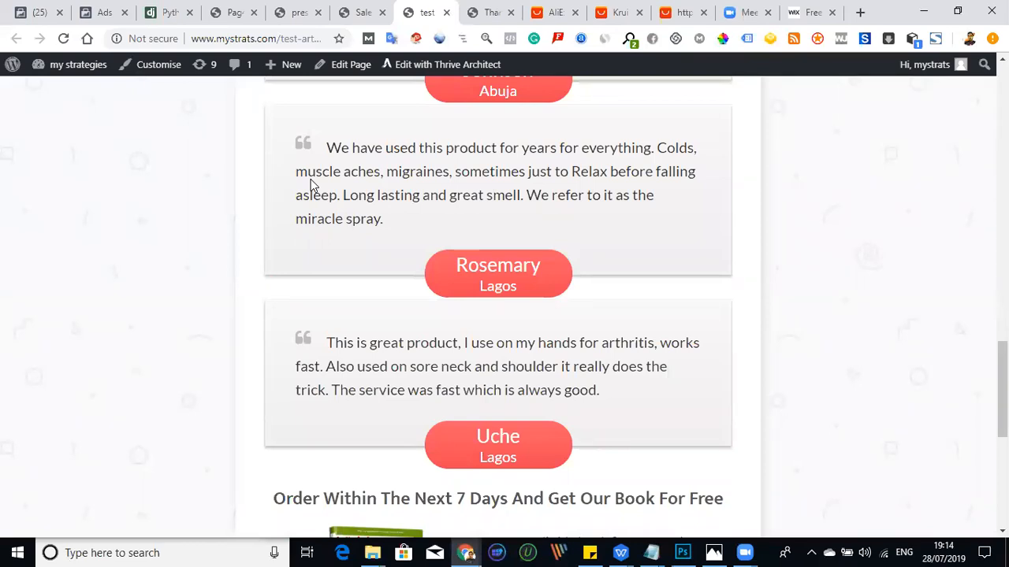
# - Review the free book offer and the closing order button, and return to the page headline
pyautogui.scroll(-3, 331, 197)
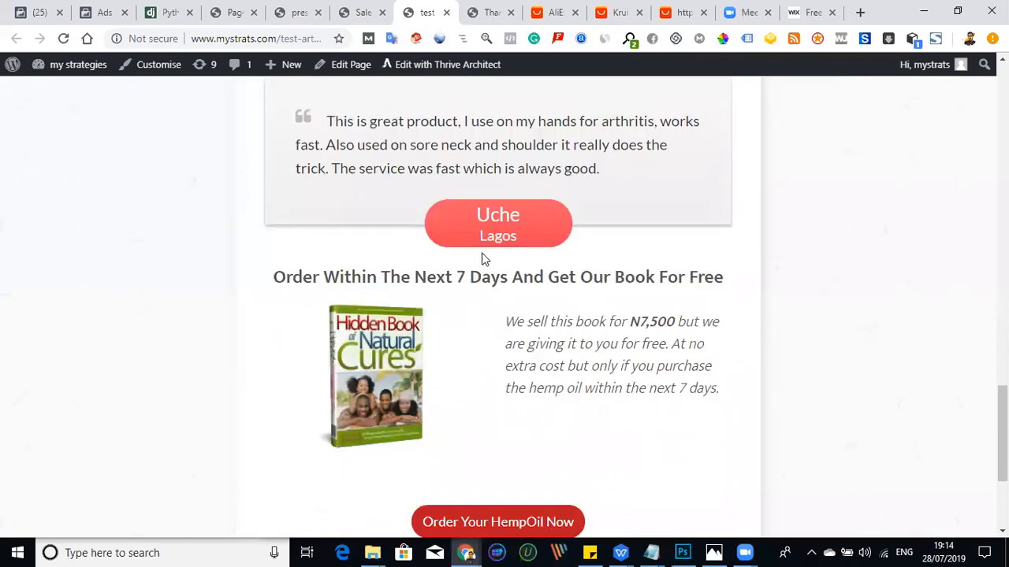
pyautogui.scroll(-2, 409, 321)
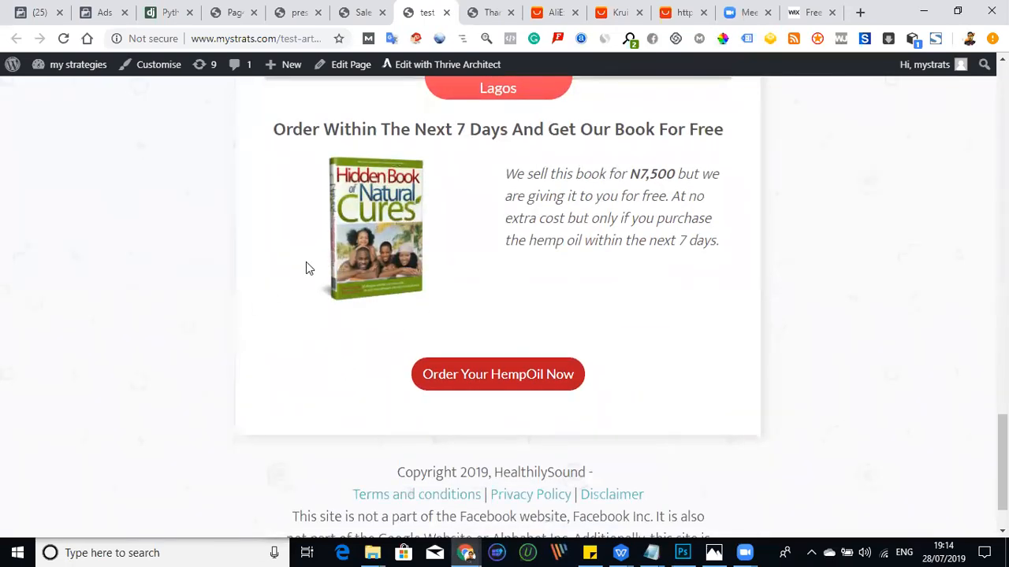
pyautogui.scroll(1, 303, 268)
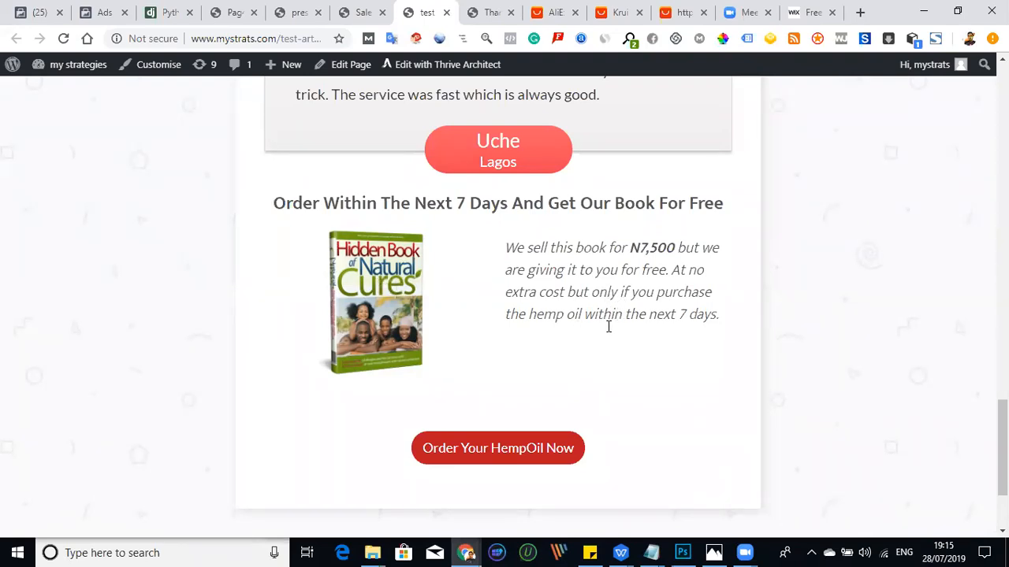
pyautogui.scroll(-2, 615, 344)
pyautogui.scroll(20, 354, 323)
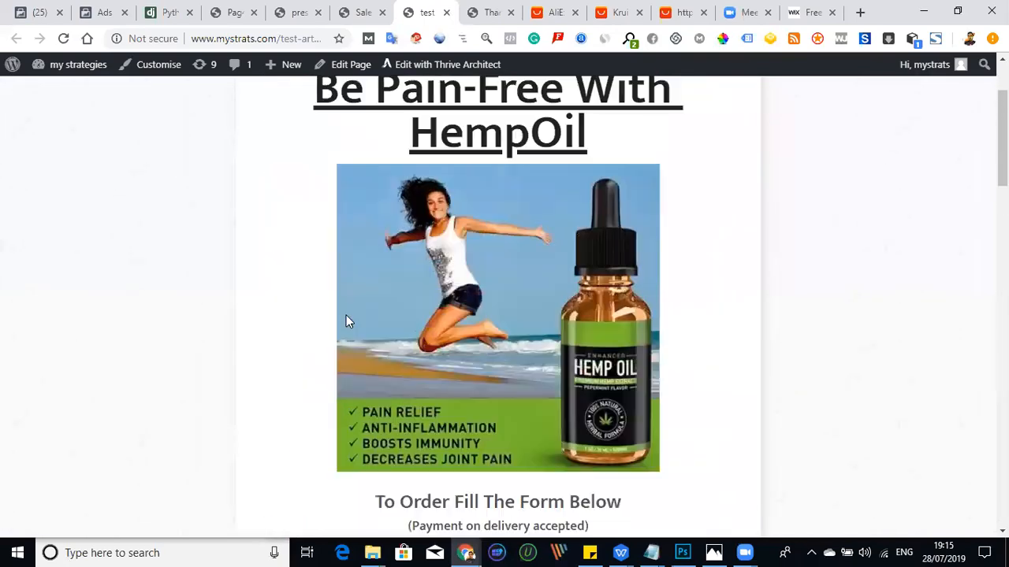
pyautogui.scroll(2, 346, 320)
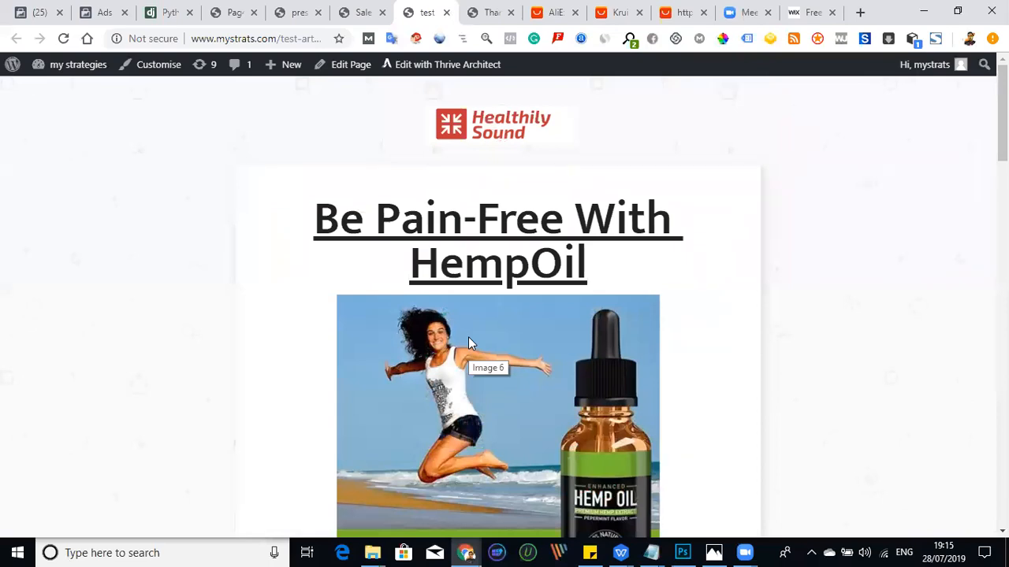
# - Inspect the product benefits image and the order form's name, email, phone, address and quantity fields
pyautogui.scroll(-3, 455, 321)
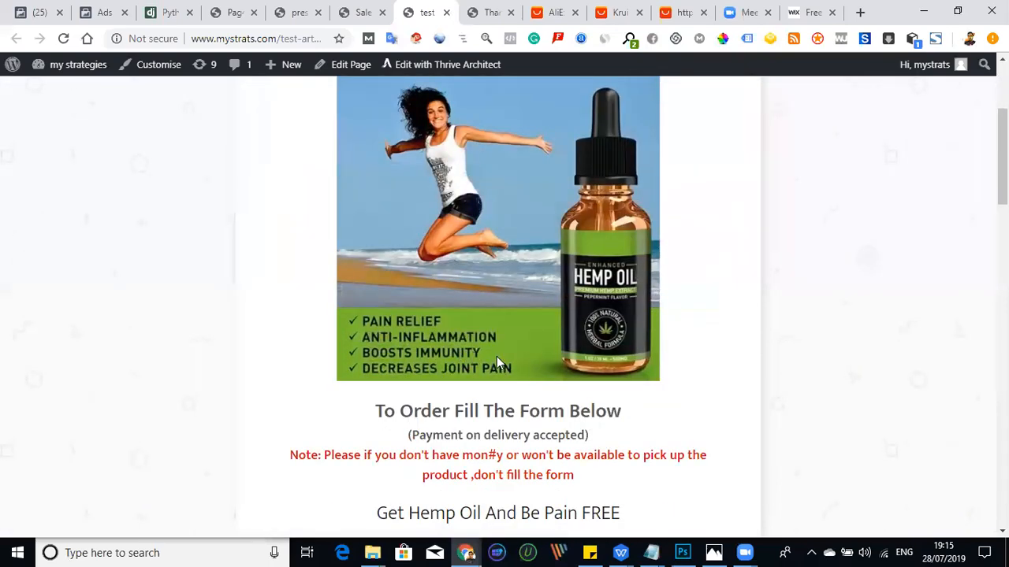
pyautogui.scroll(-8, 497, 357)
pyautogui.scroll(2, 488, 273)
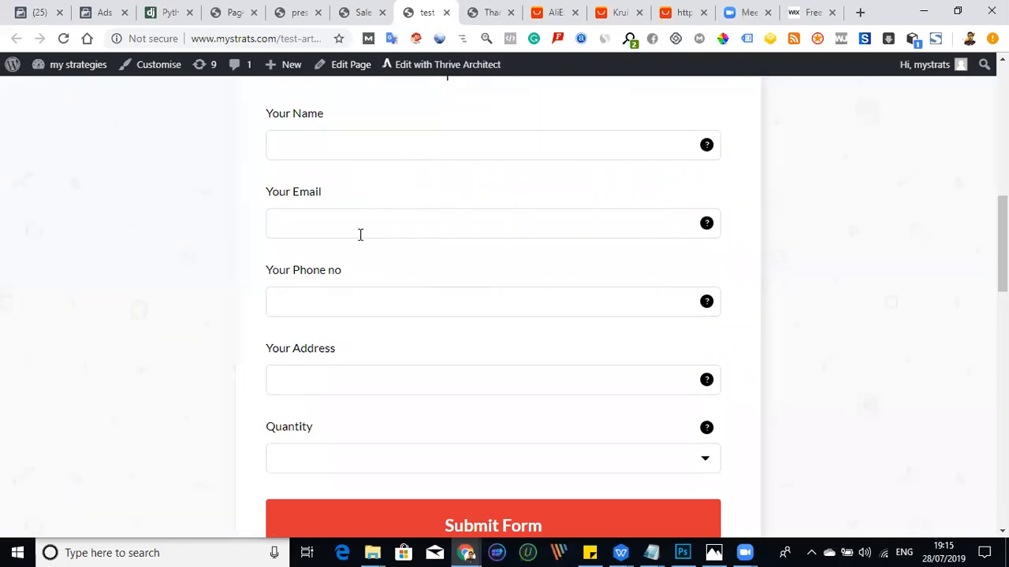
pyautogui.scroll(-1, 398, 402)
pyautogui.scroll(2, 398, 382)
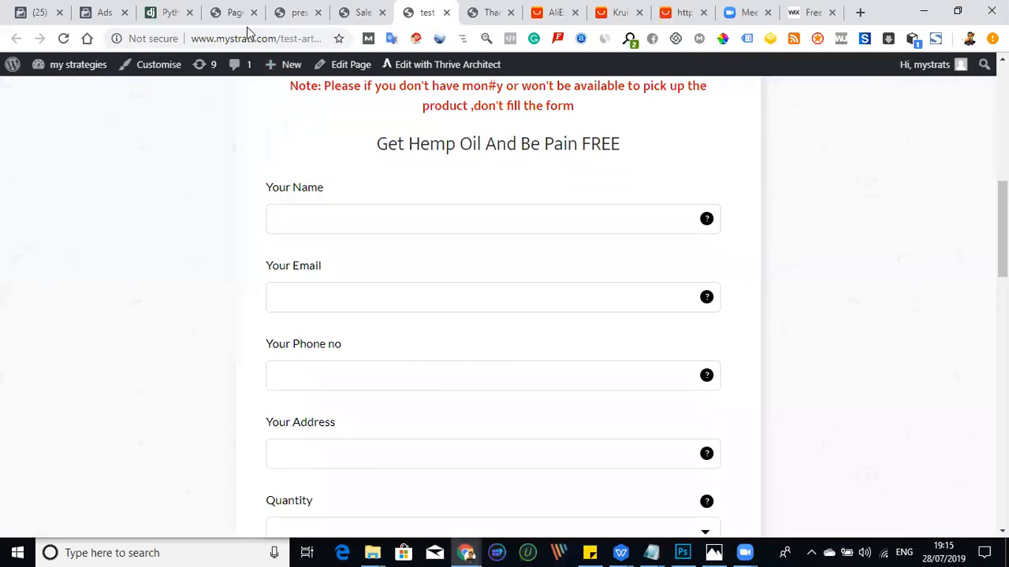
# - View the "Thank you for Ordering!" page with its WhatsApp chat button and footer
pyautogui.click(483, 13)
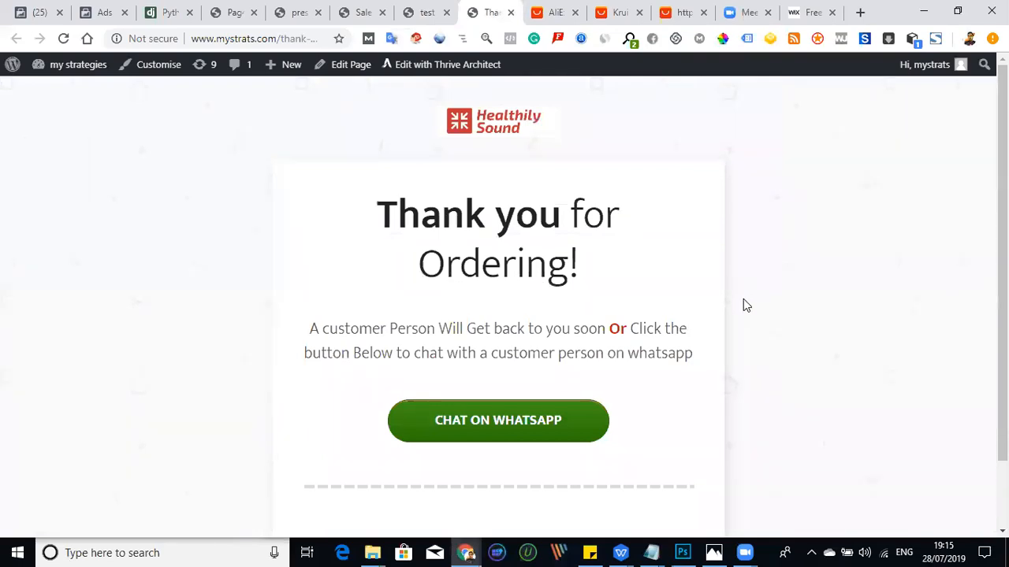
pyautogui.scroll(-1, 743, 299)
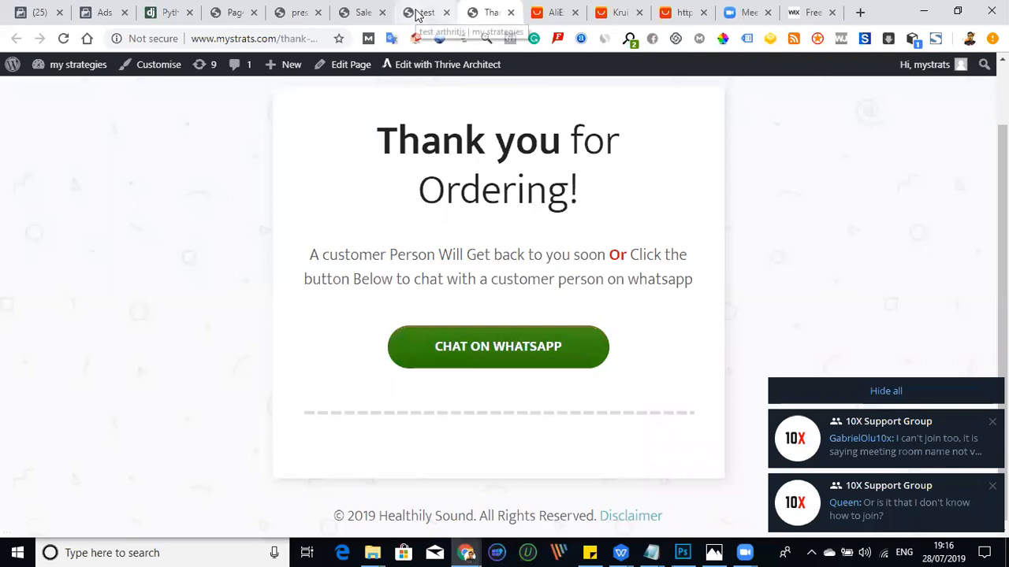
# - Return to the HempOil sales page, hide all chat notifications, and review the order form down to the testimonials
pyautogui.click(417, 14)
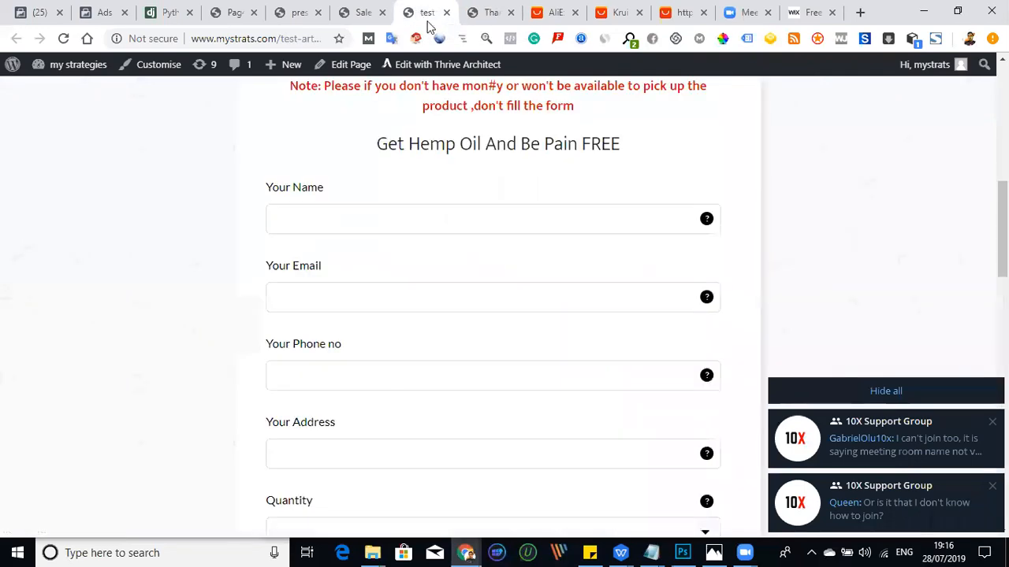
pyautogui.click(883, 392)
pyautogui.scroll(-1, 1002, 237)
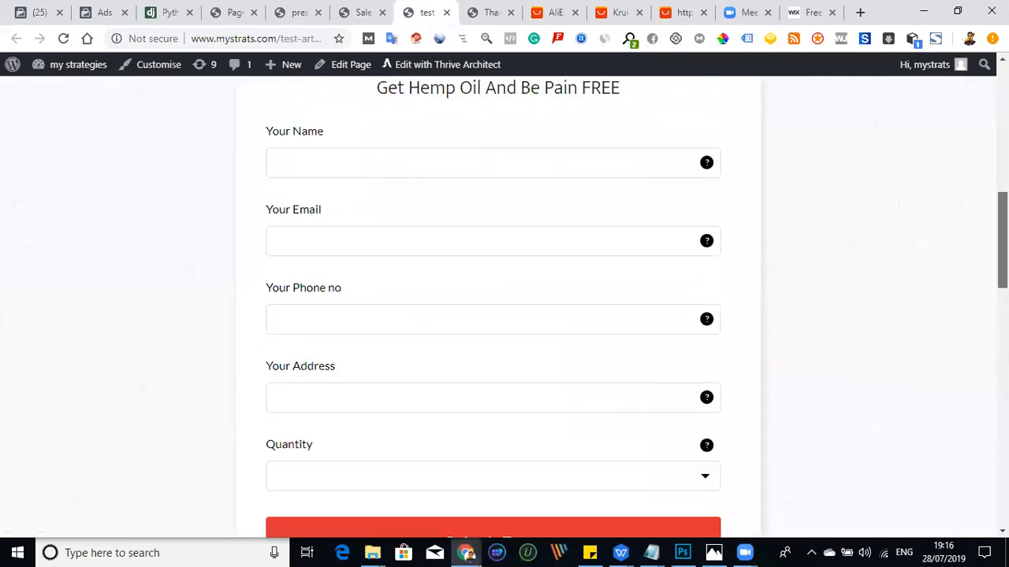
pyautogui.scroll(-1, 1002, 237)
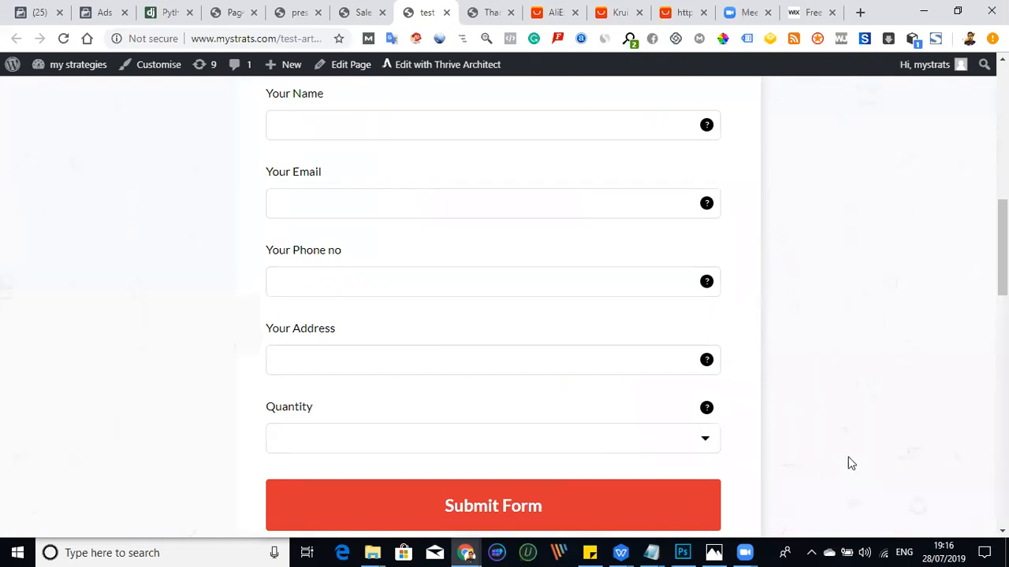
pyautogui.scroll(8, 439, 274)
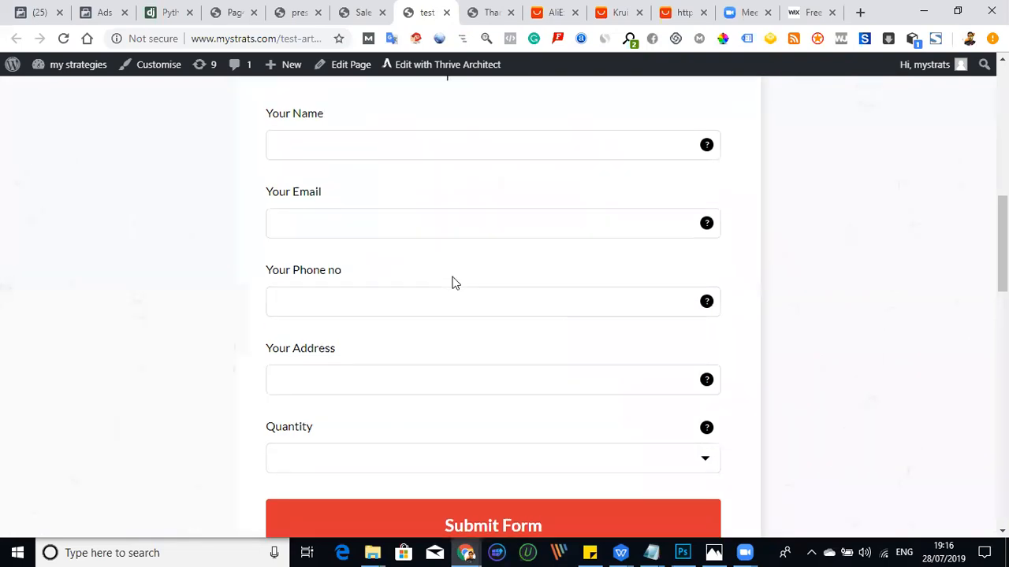
pyautogui.scroll(-3, 610, 290)
pyautogui.scroll(-9, 611, 290)
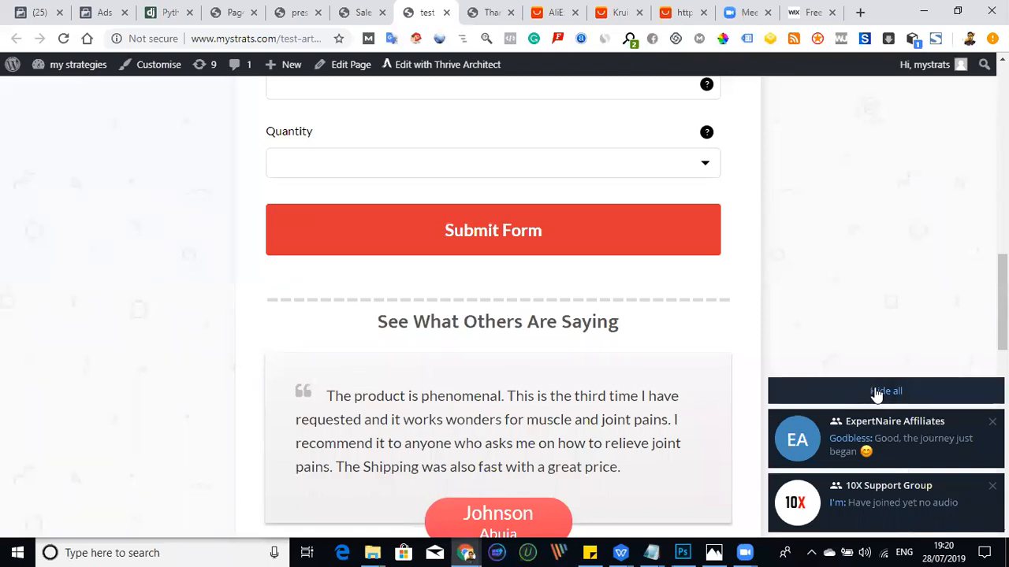
# - Dismiss the new chat notifications and go over the HempOil page's form, testimonials and book offer again, ending at the headline
pyautogui.click(876, 396)
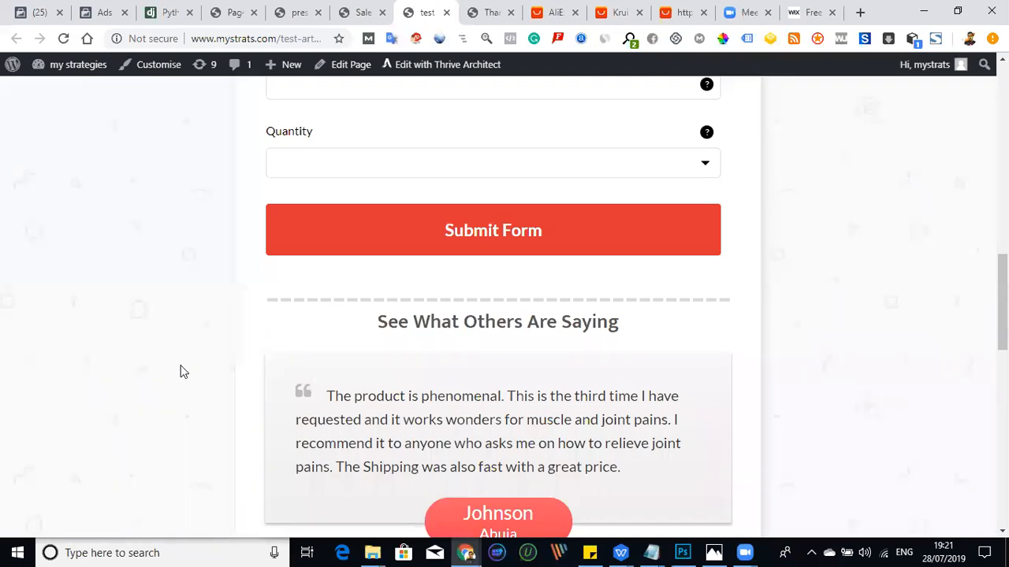
pyautogui.scroll(15, 194, 355)
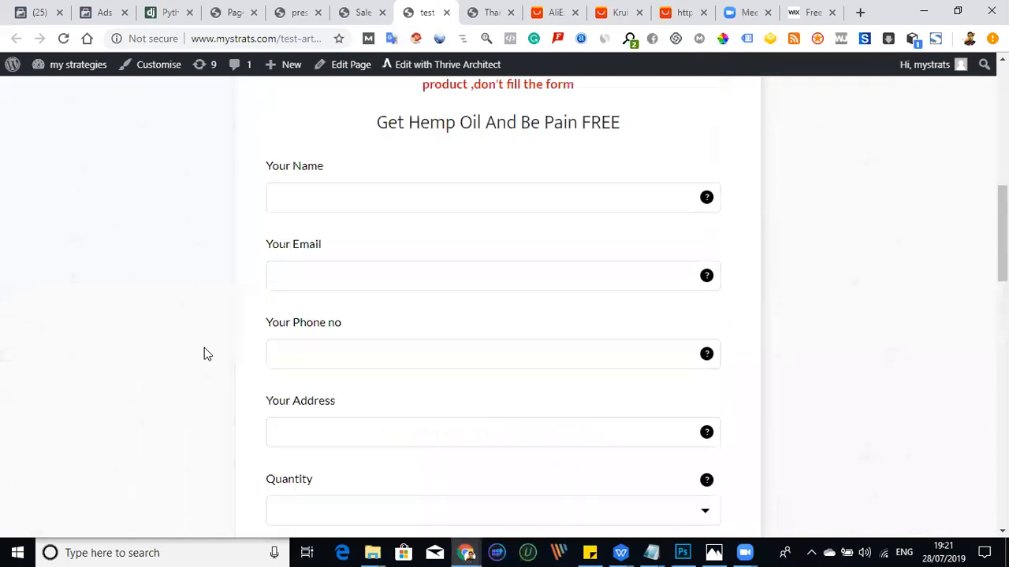
pyautogui.scroll(-15, 282, 326)
pyautogui.scroll(5, 277, 338)
pyautogui.scroll(-5, 307, 297)
pyautogui.scroll(-10, 323, 319)
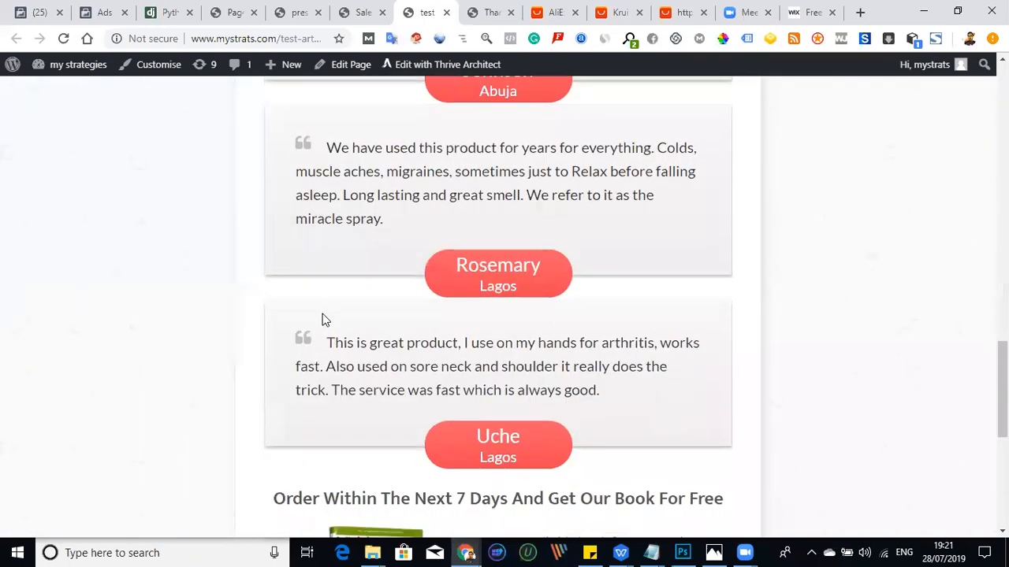
pyautogui.scroll(12, 319, 323)
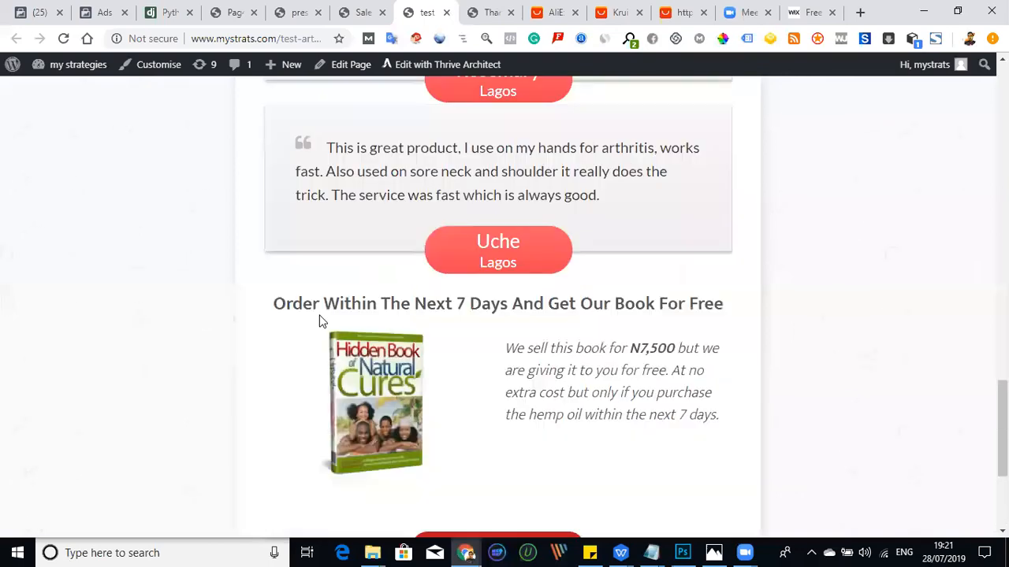
pyautogui.scroll(6, 312, 321)
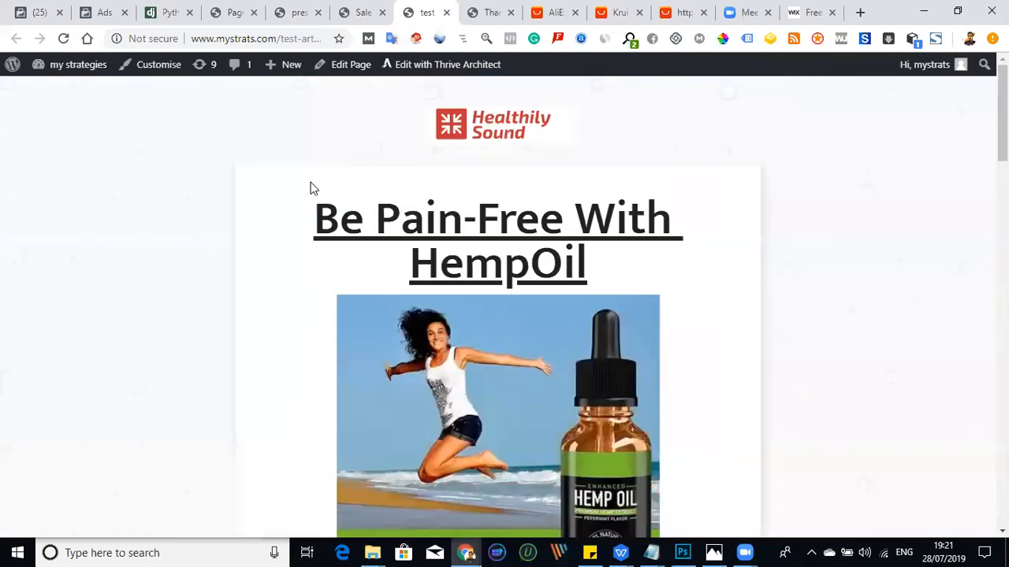
# - Open the presell page and skim its article from the joint-pain headline down to the three-herbs section and back
pyautogui.click(297, 14)
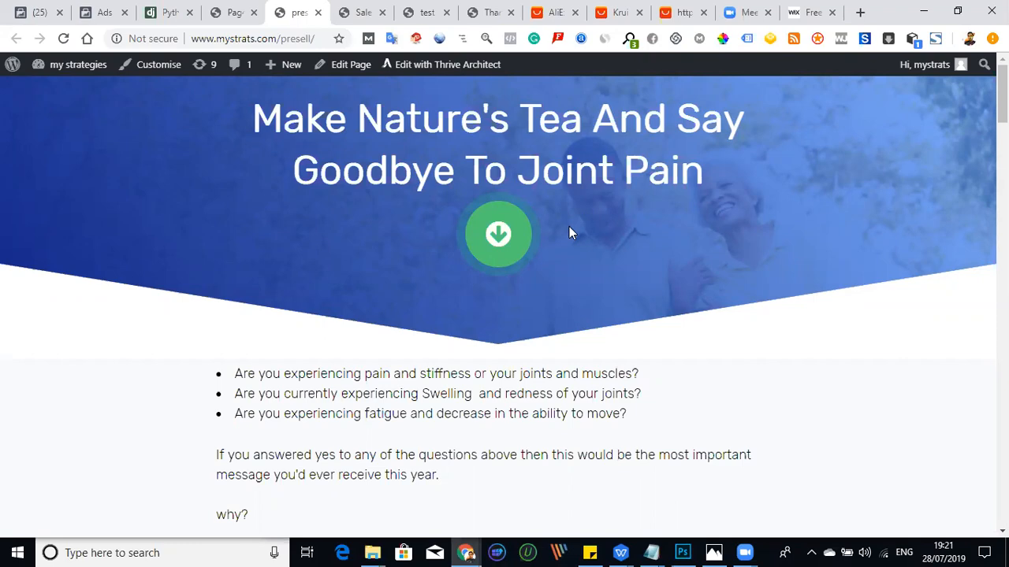
pyautogui.scroll(-7, 488, 252)
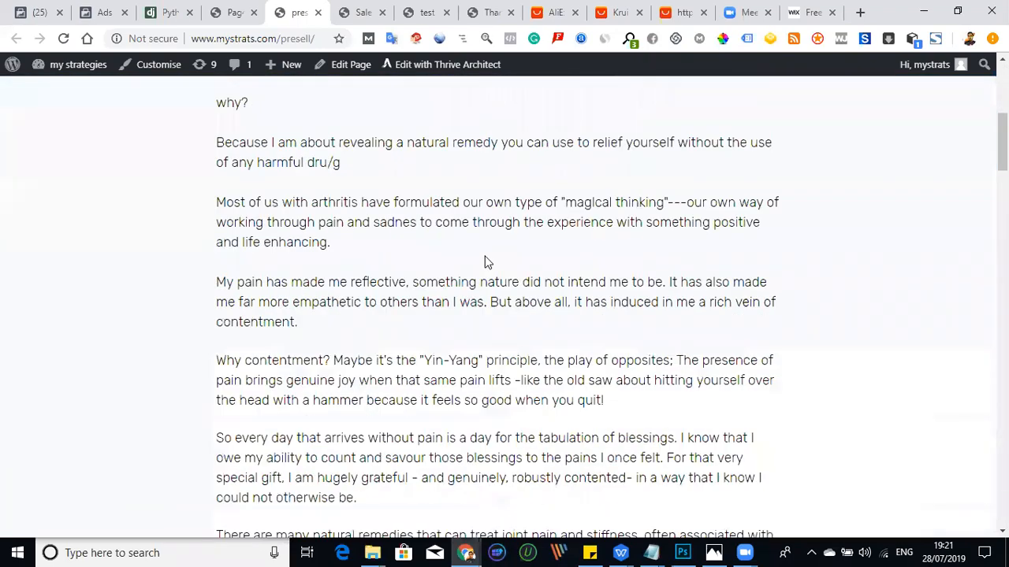
pyautogui.scroll(-15, 485, 264)
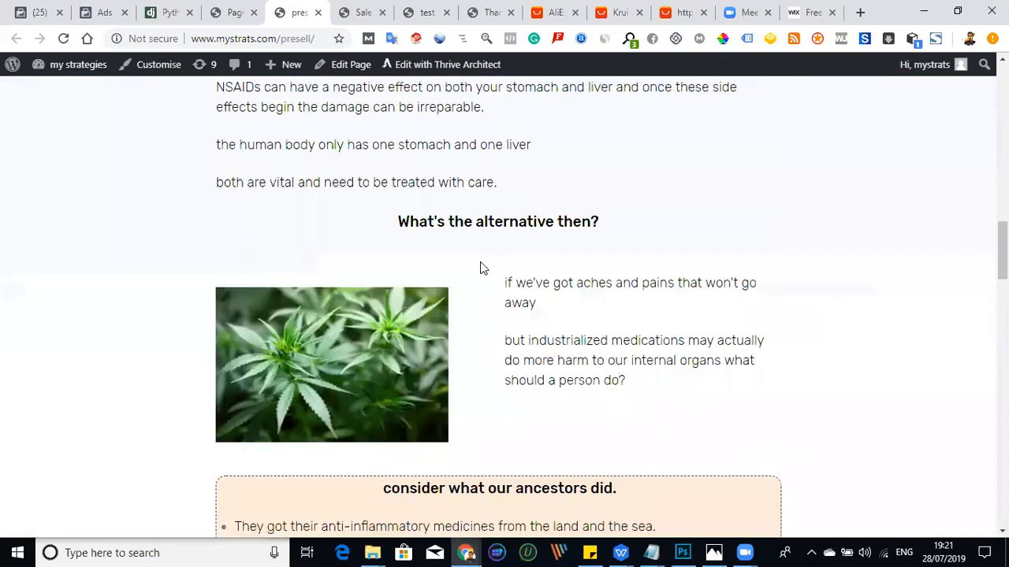
pyautogui.scroll(-4, 477, 280)
pyautogui.scroll(3, 477, 276)
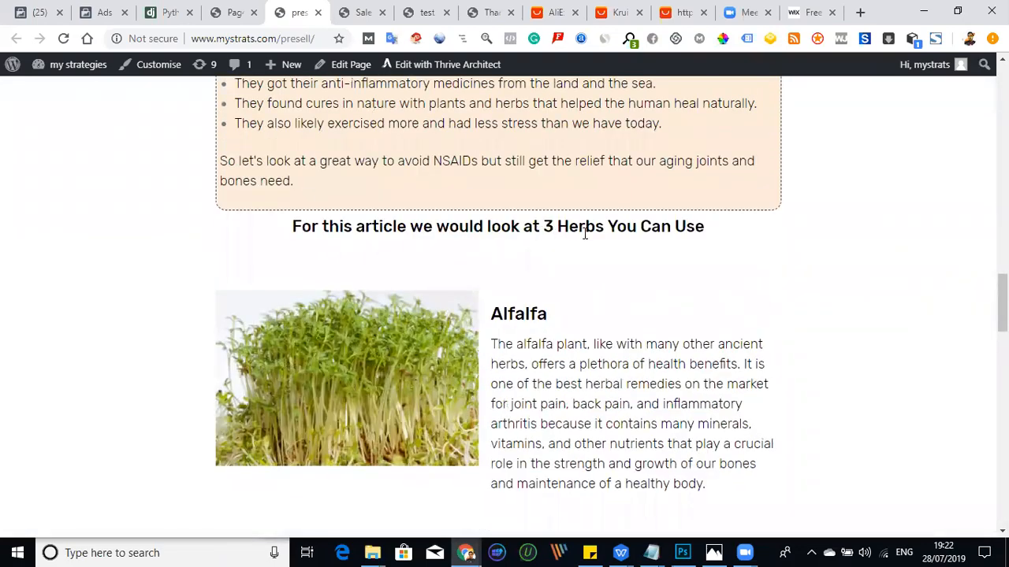
pyautogui.scroll(15, 629, 244)
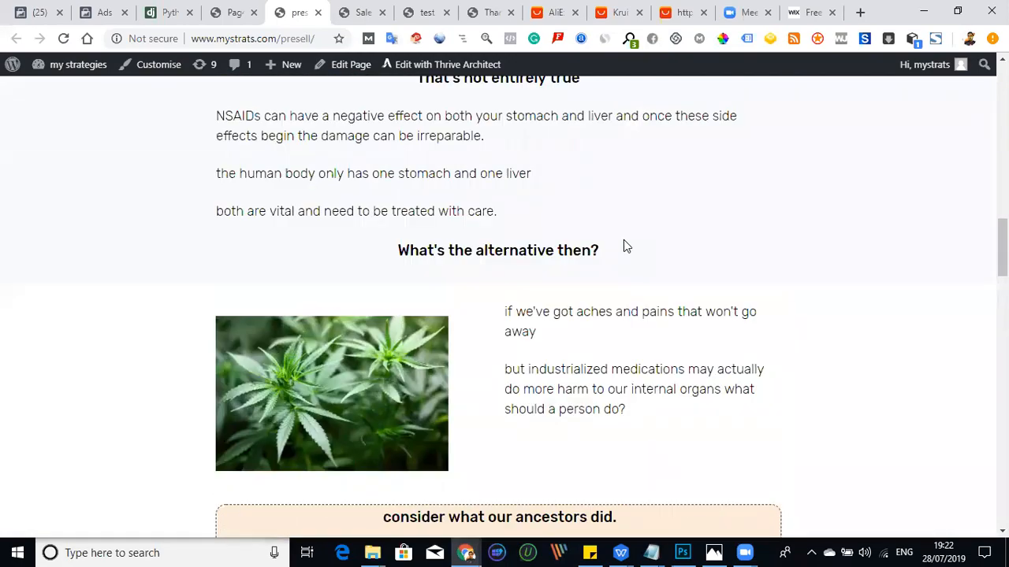
pyautogui.scroll(1, 607, 254)
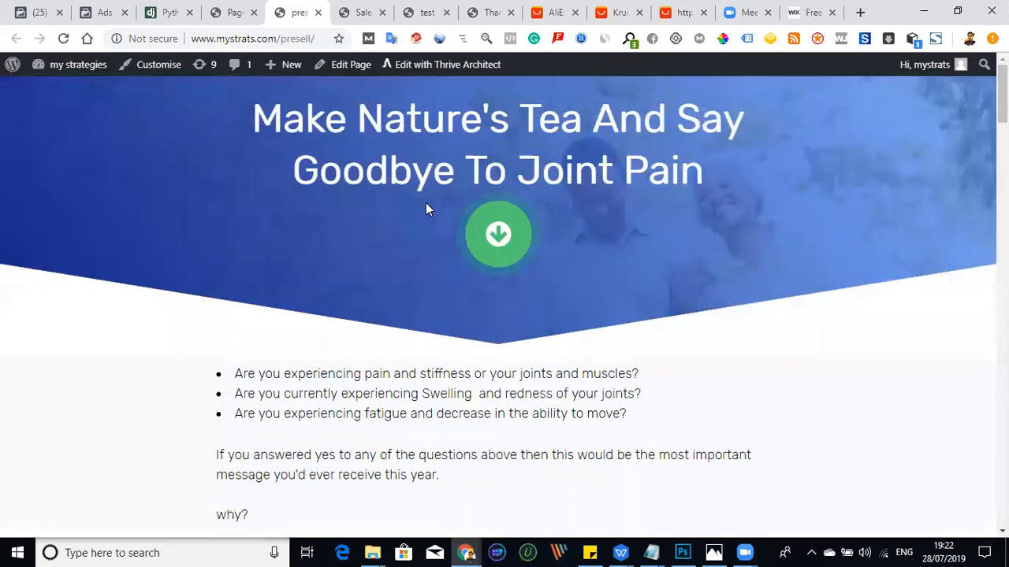
# - Review the presell article's Alfalfa, Cloves and Willow Bark sections down to the sign-up invitation
pyautogui.click(513, 228)
pyautogui.scroll(-12, 513, 228)
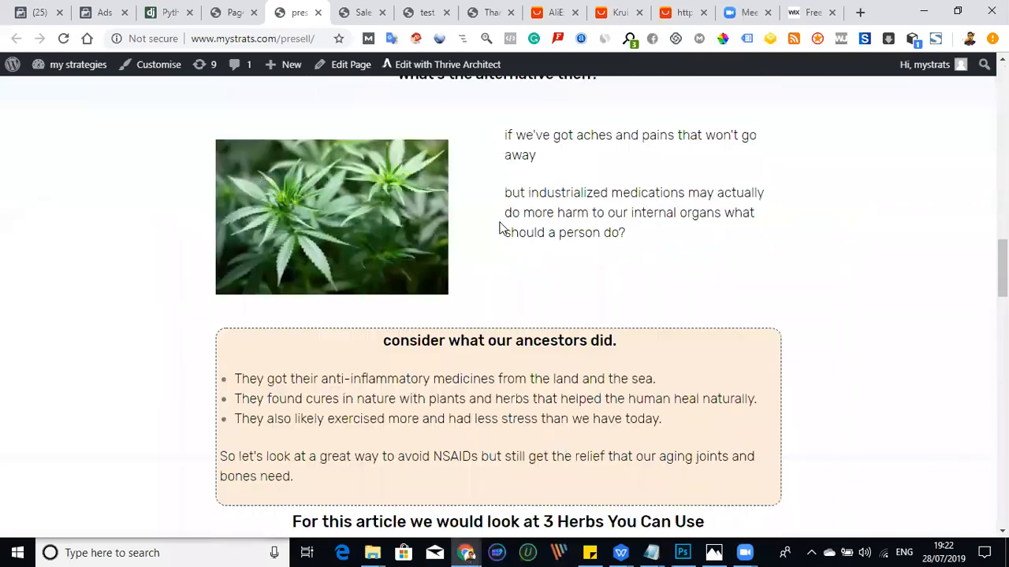
pyautogui.scroll(-10, 489, 245)
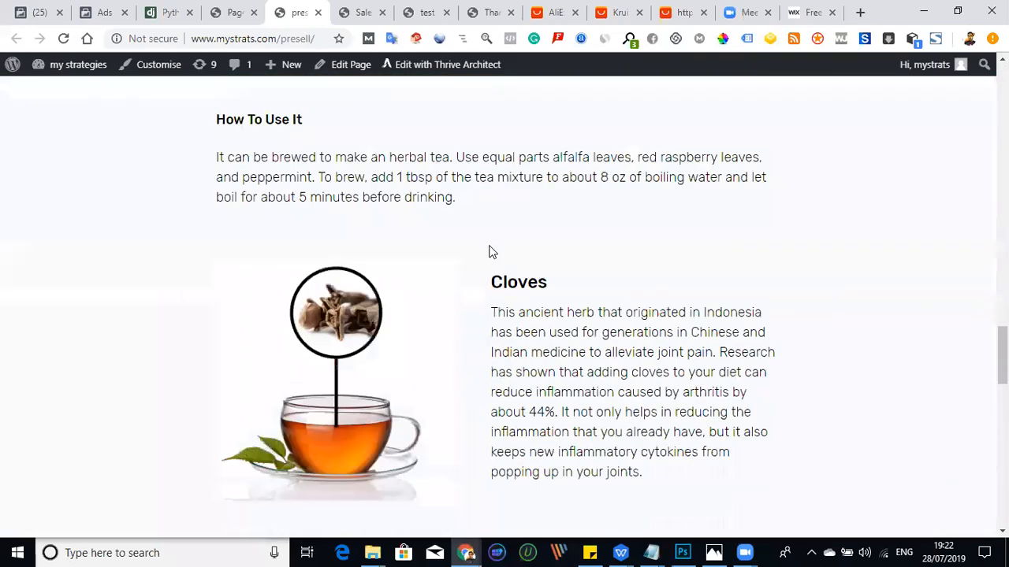
pyautogui.scroll(-4, 477, 258)
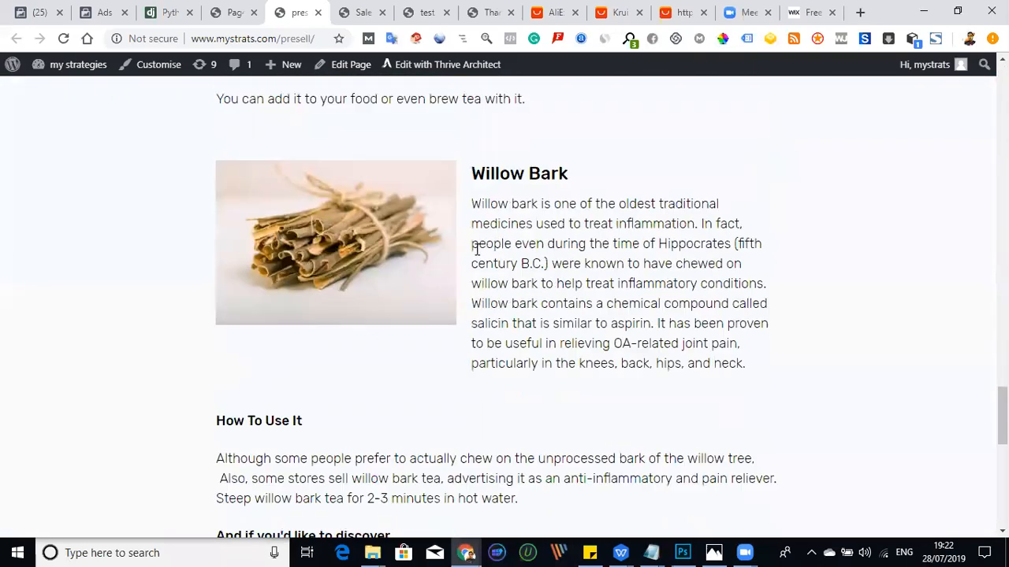
pyautogui.scroll(-2, 475, 247)
pyautogui.scroll(3, 394, 241)
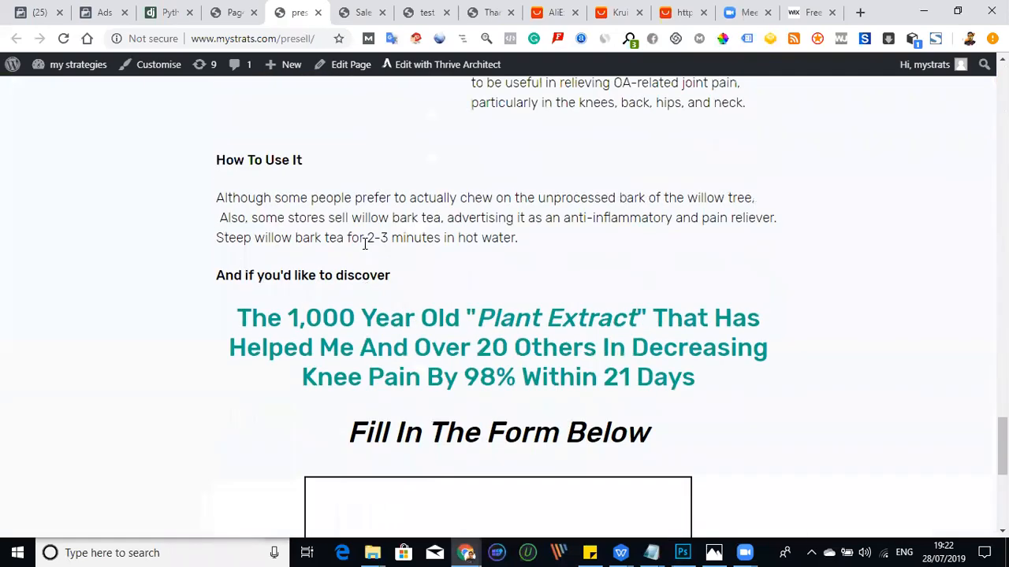
pyautogui.scroll(3, 340, 232)
# - Examine the "Plant Extract" teaser headline and the name and email opt-in form that close the presell page
pyautogui.scroll(-3, 347, 228)
pyautogui.scroll(-2, 374, 285)
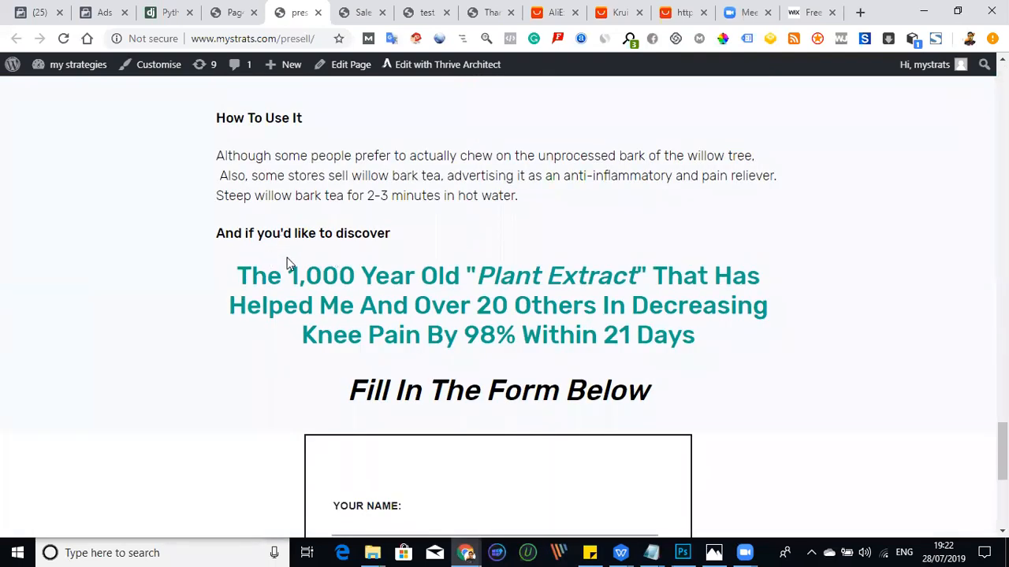
pyautogui.scroll(-1, 285, 260)
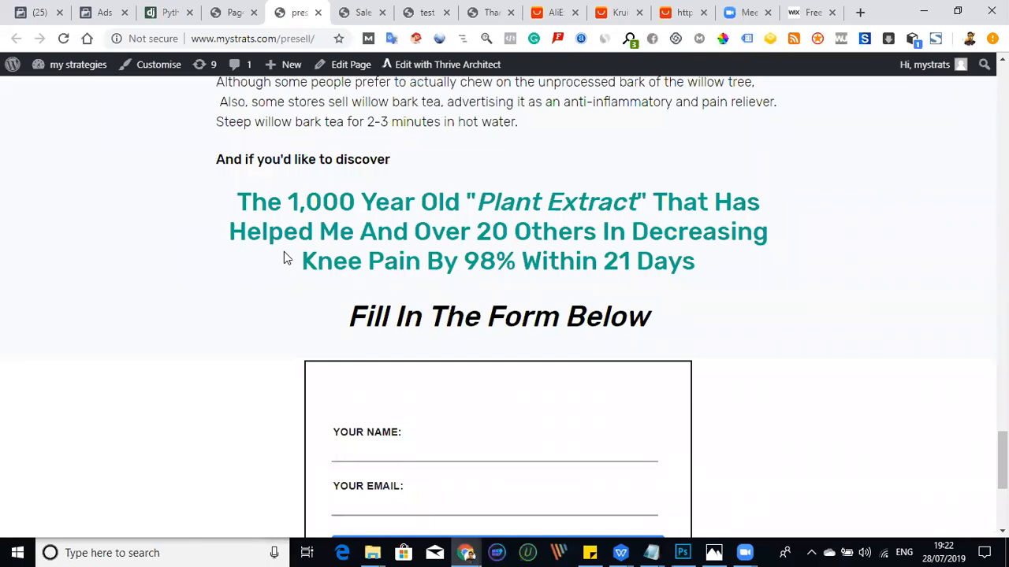
pyautogui.scroll(-4, 284, 251)
pyautogui.scroll(2, 282, 245)
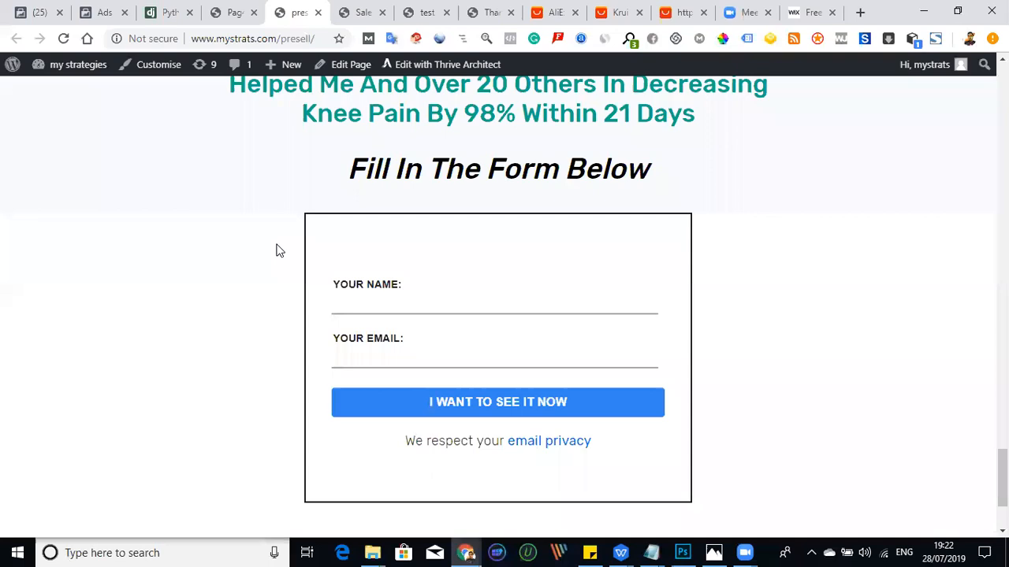
pyautogui.scroll(10, 276, 251)
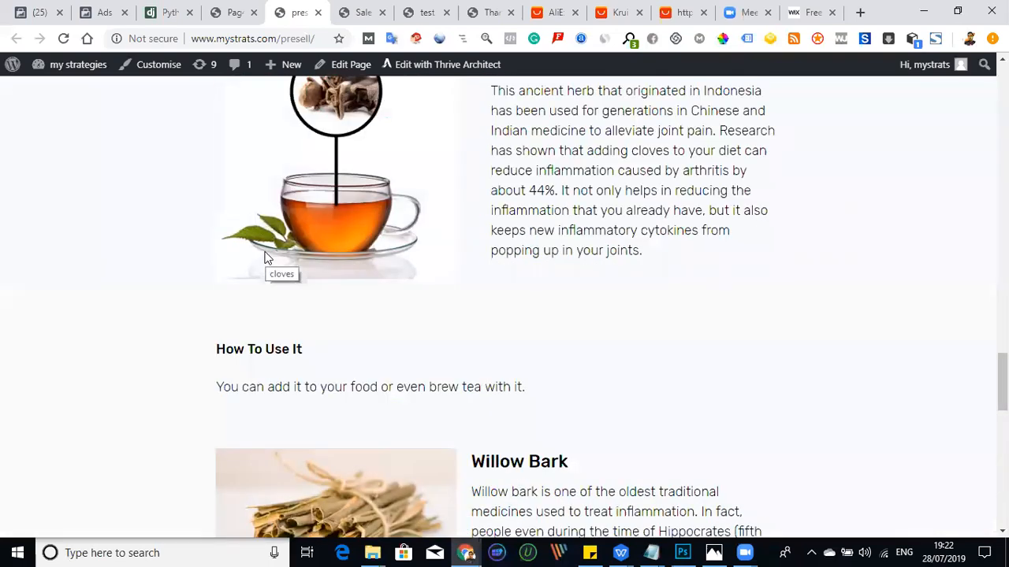
pyautogui.scroll(-8, 260, 276)
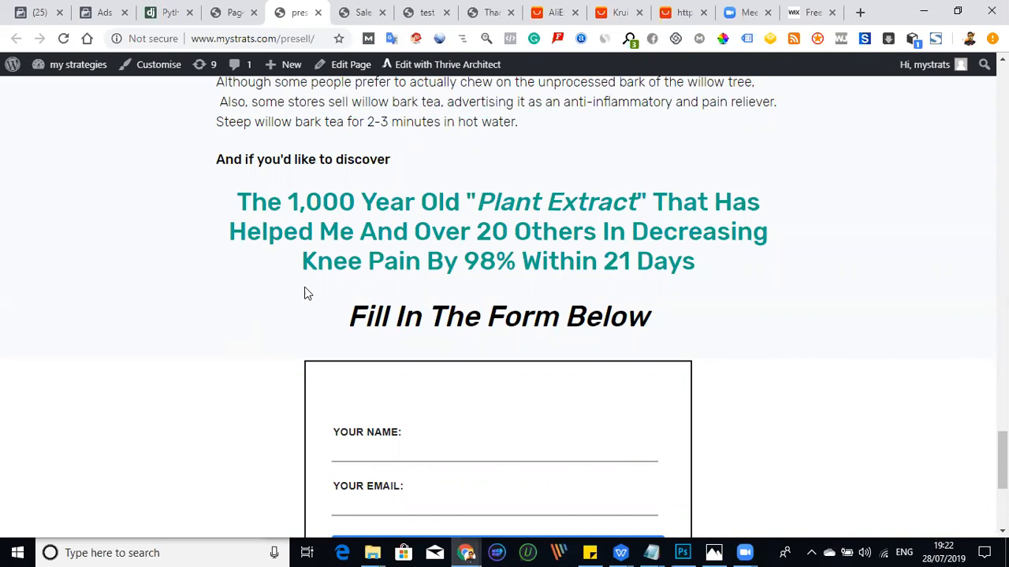
pyautogui.scroll(-3, 355, 291)
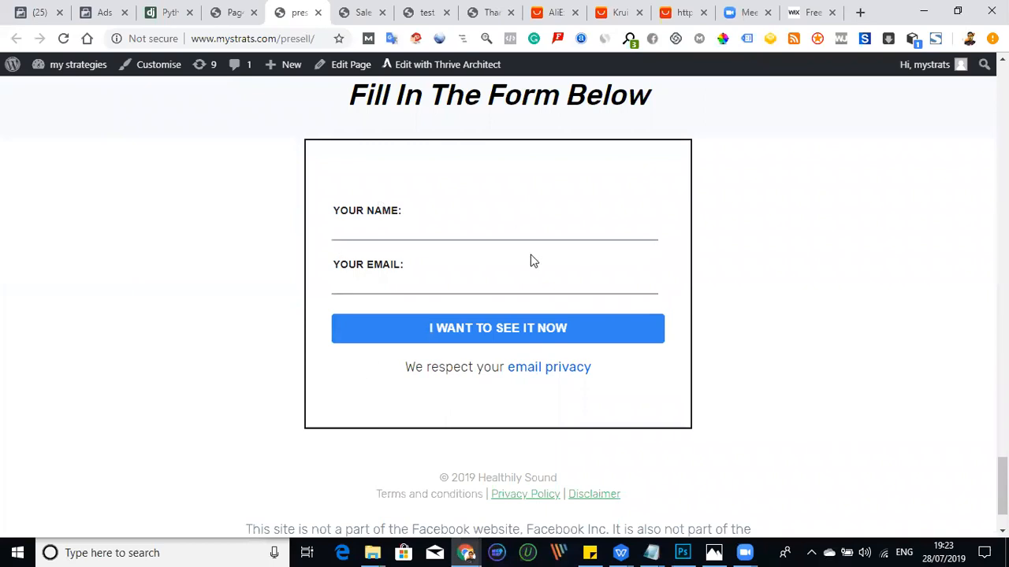
pyautogui.scroll(-1, 428, 286)
pyautogui.scroll(2, 597, 356)
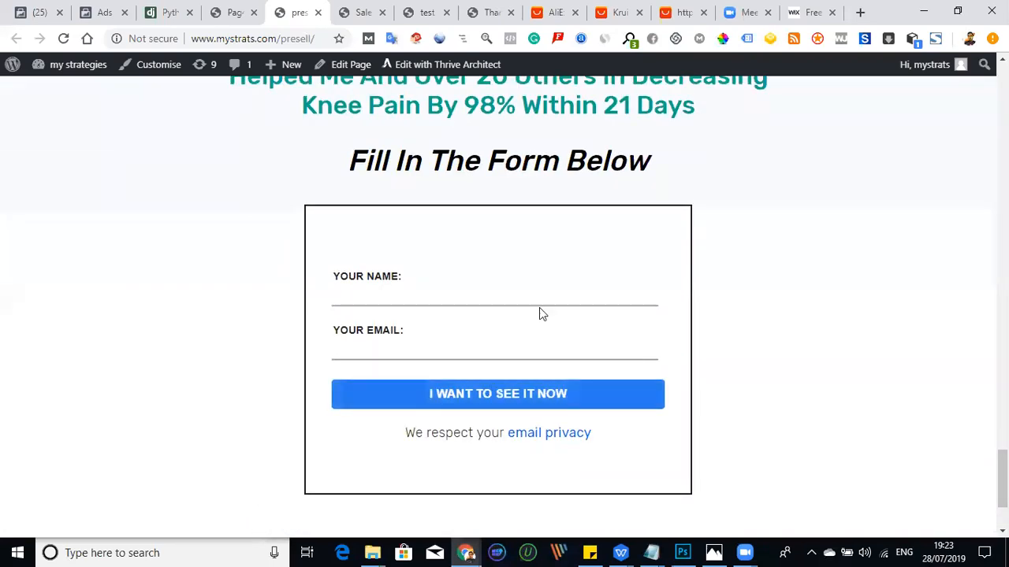
# - Compare the knee-pain sales page's main headline with the "Plant Extract" teaser above the presell page's form
pyautogui.click(362, 12)
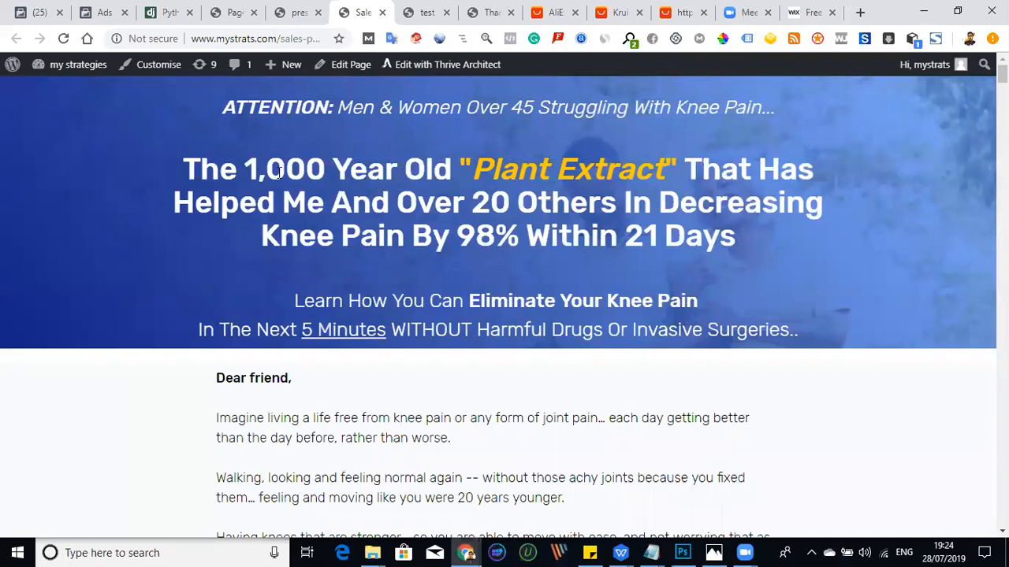
pyautogui.moveTo(186, 163); pyautogui.dragTo(720, 236)
pyautogui.click(298, 17)
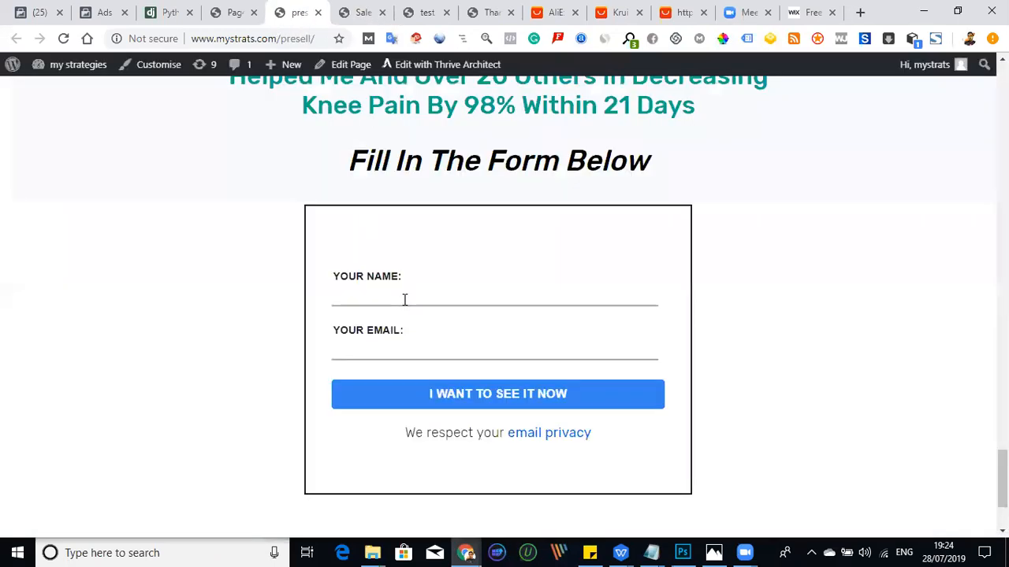
pyautogui.scroll(3, 407, 207)
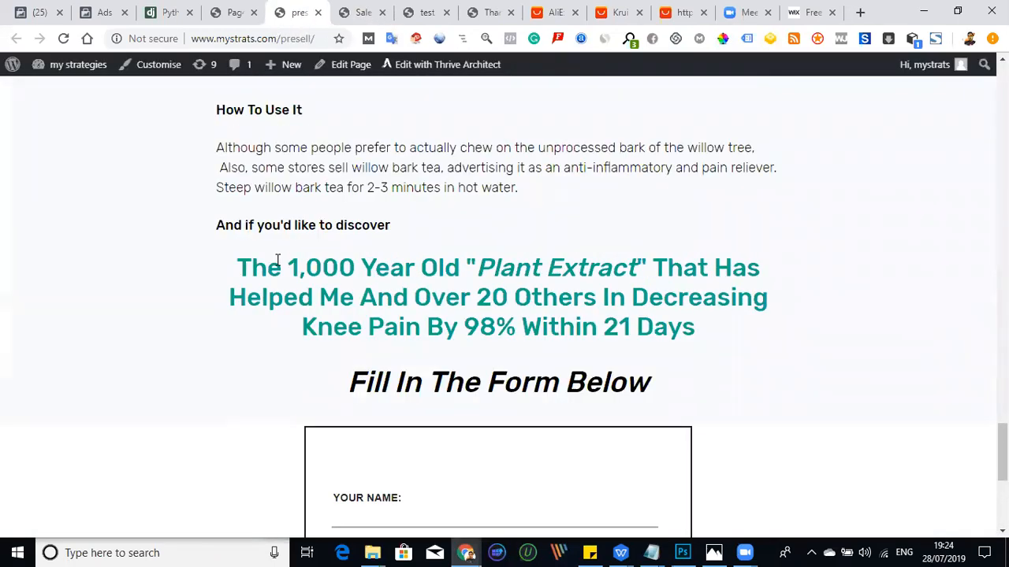
pyautogui.click(361, 12)
pyautogui.click(268, 250)
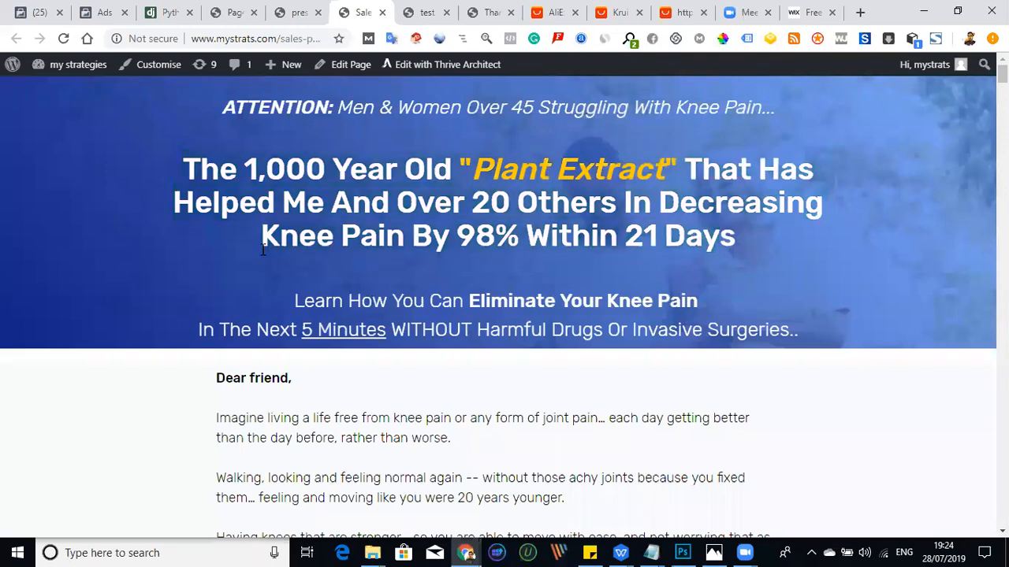
# - Highlight the "Learn How You Can Eliminate Your Knee Pain" subheadline on the sales page, and clear the selection
pyautogui.scroll(-1, 244, 227)
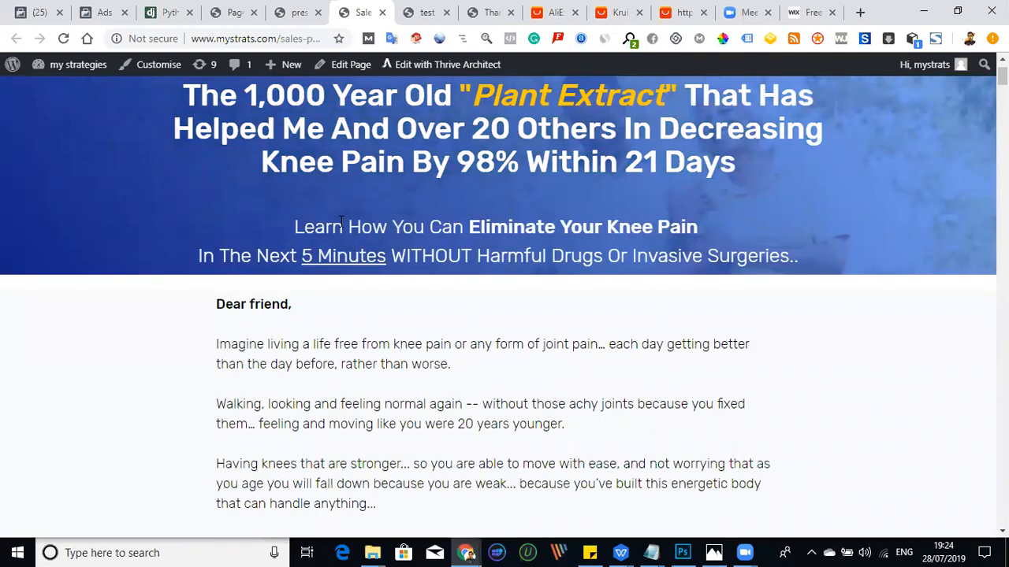
pyautogui.tripleClick(331, 229)
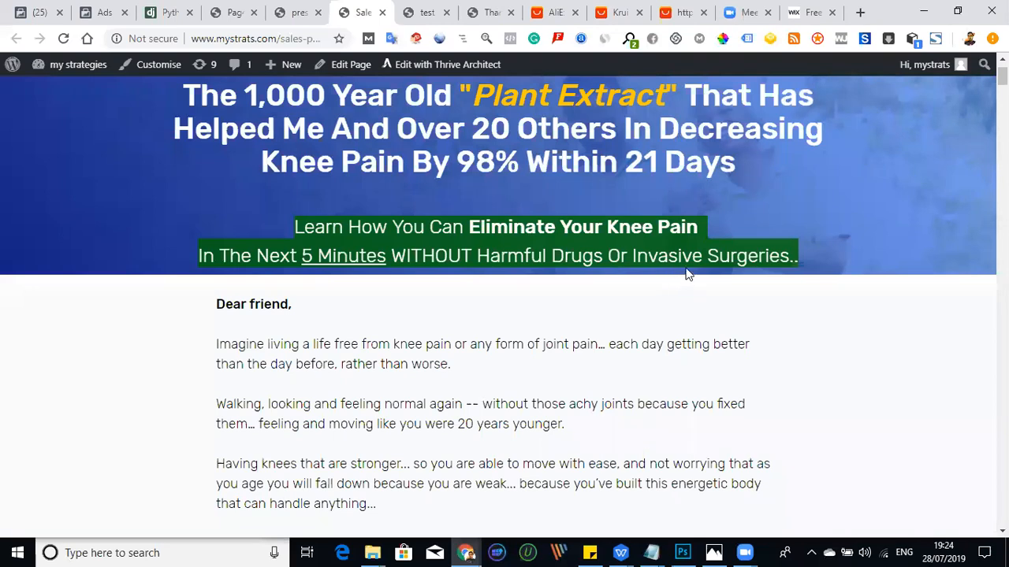
pyautogui.click(785, 298)
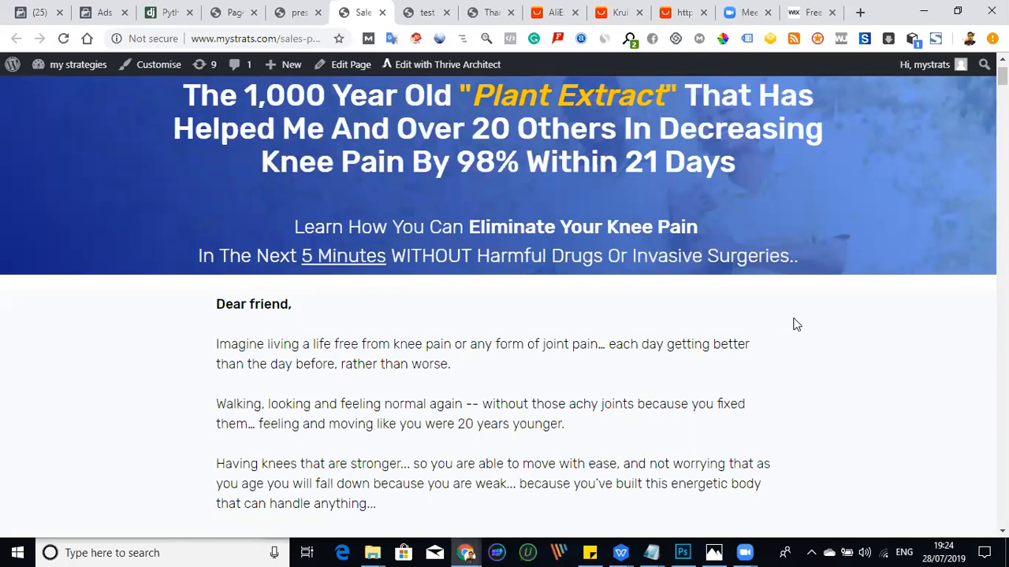
# - Go through the sales letter's problem and research sections down to the "Introducing..." hemp oil product image
pyautogui.scroll(-5, 541, 359)
pyautogui.scroll(-18, 506, 292)
pyautogui.scroll(-18, 499, 314)
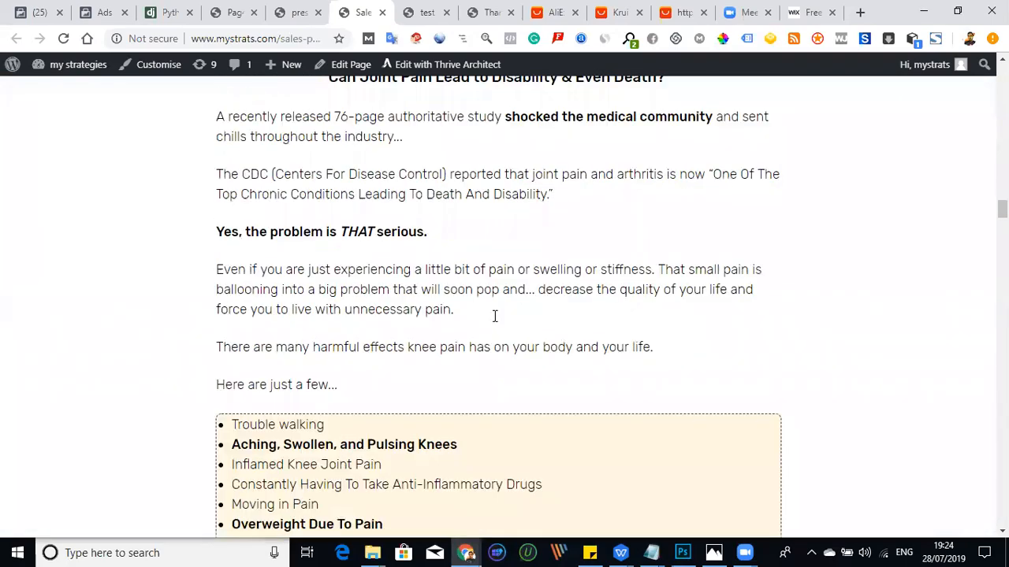
pyautogui.scroll(-16, 494, 316)
pyautogui.scroll(4, 494, 316)
pyautogui.scroll(5, 494, 315)
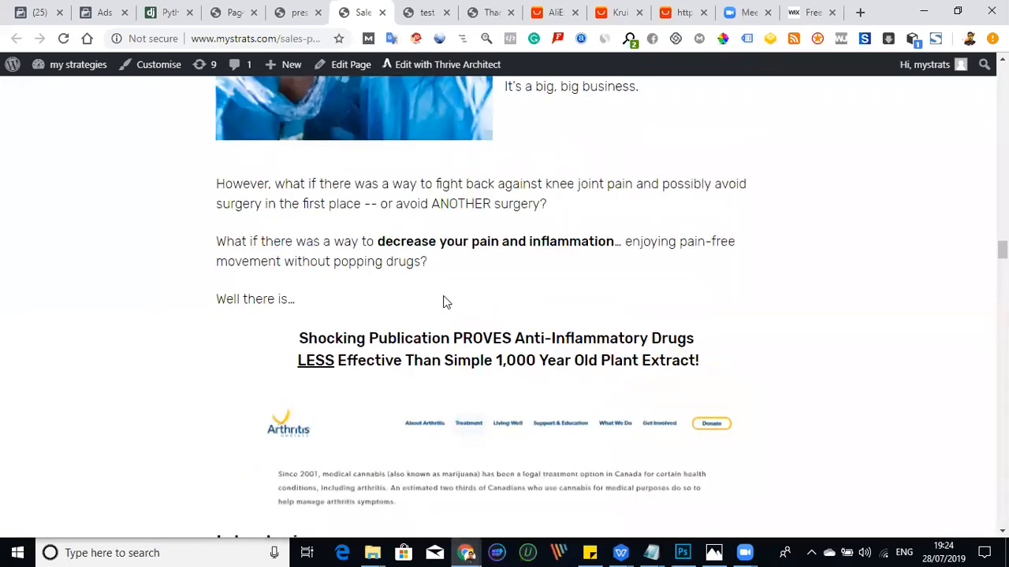
pyautogui.scroll(-6, 442, 302)
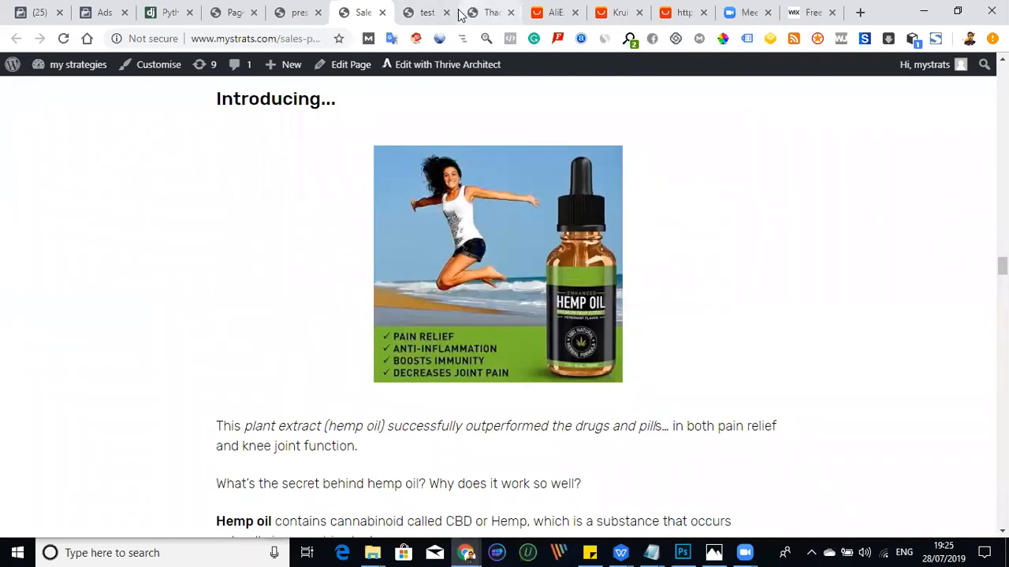
# - View the short HempOil page's headline for comparison, and return to the long sales letter's surgery and product introduction sections
pyautogui.click(424, 14)
pyautogui.scroll(5, 510, 292)
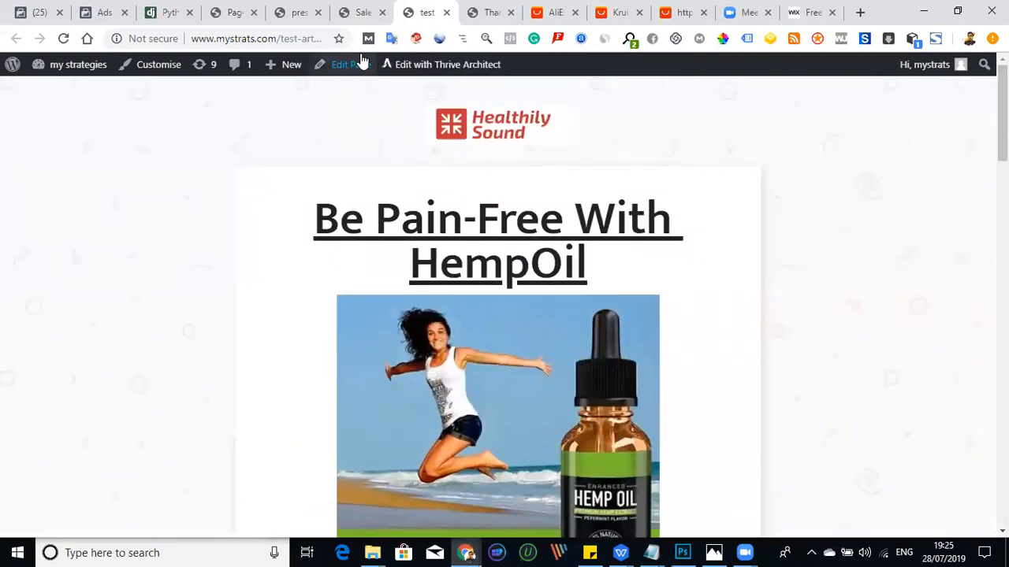
pyautogui.click(361, 11)
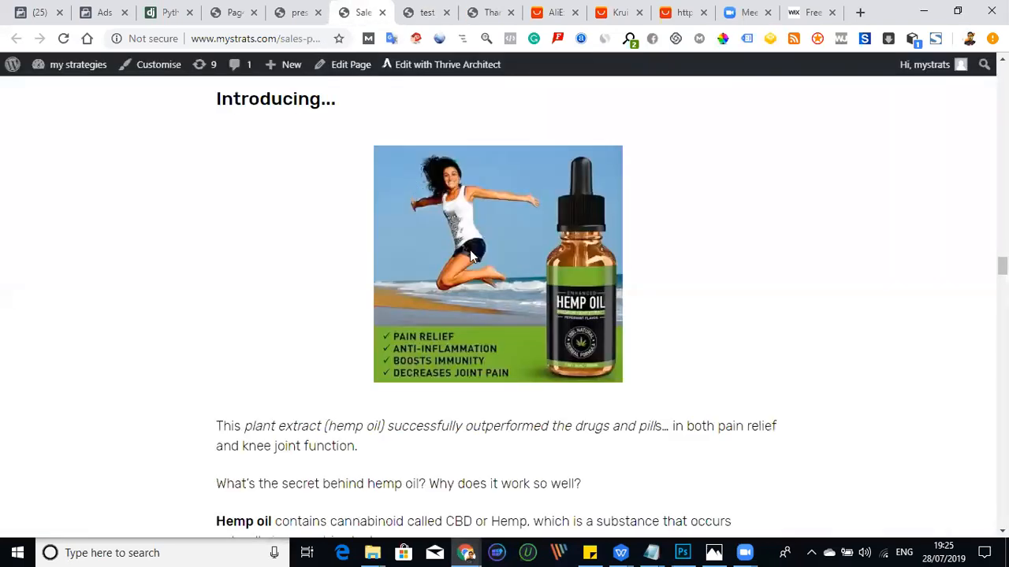
pyautogui.scroll(-5, 449, 296)
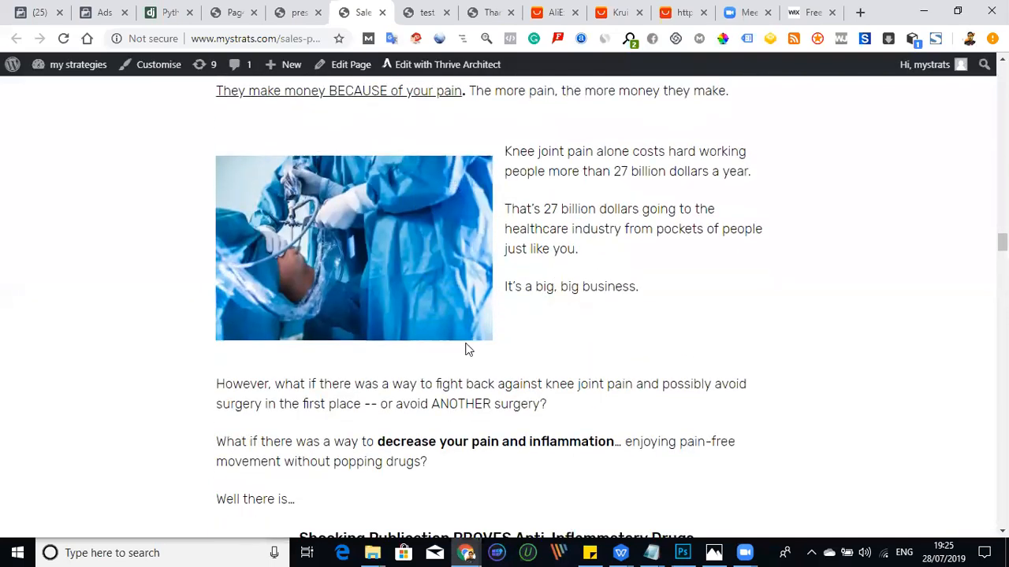
pyautogui.scroll(-9, 465, 349)
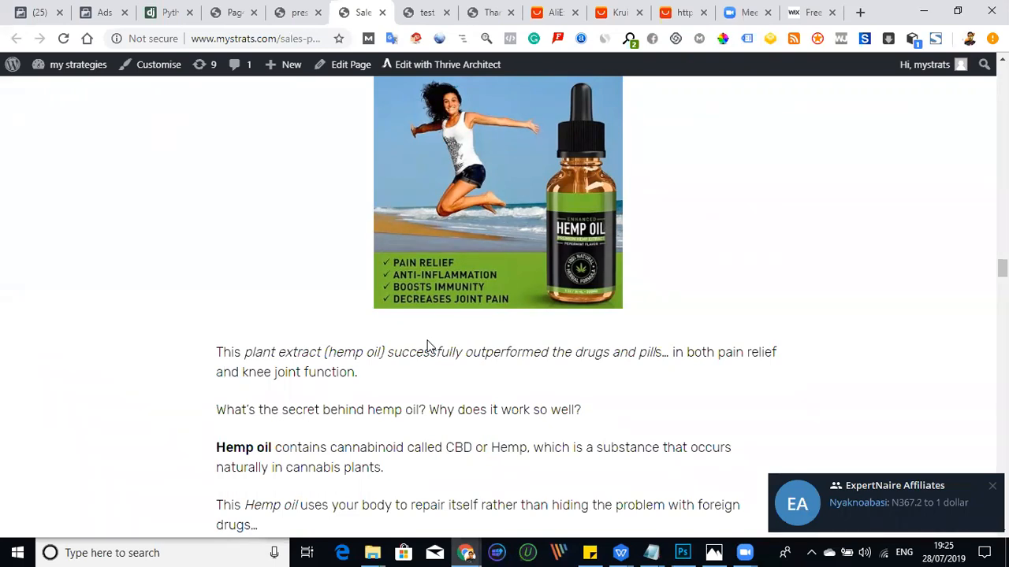
# - Review the sales letter's customer testimonials, knee relief secrets, countdown timer, discounted price and money-back guarantee
pyautogui.scroll(-6, 428, 347)
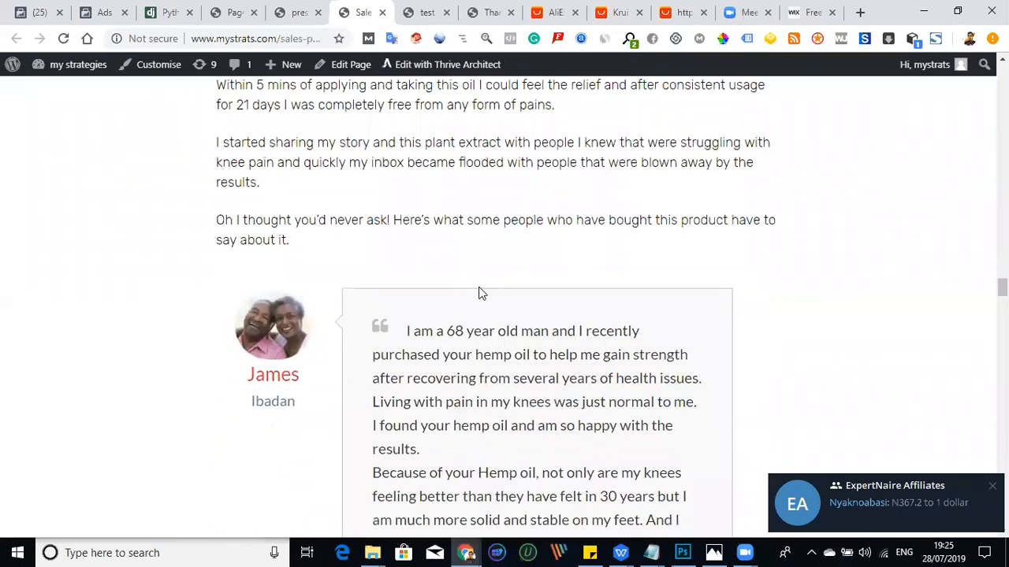
pyautogui.scroll(-2, 479, 293)
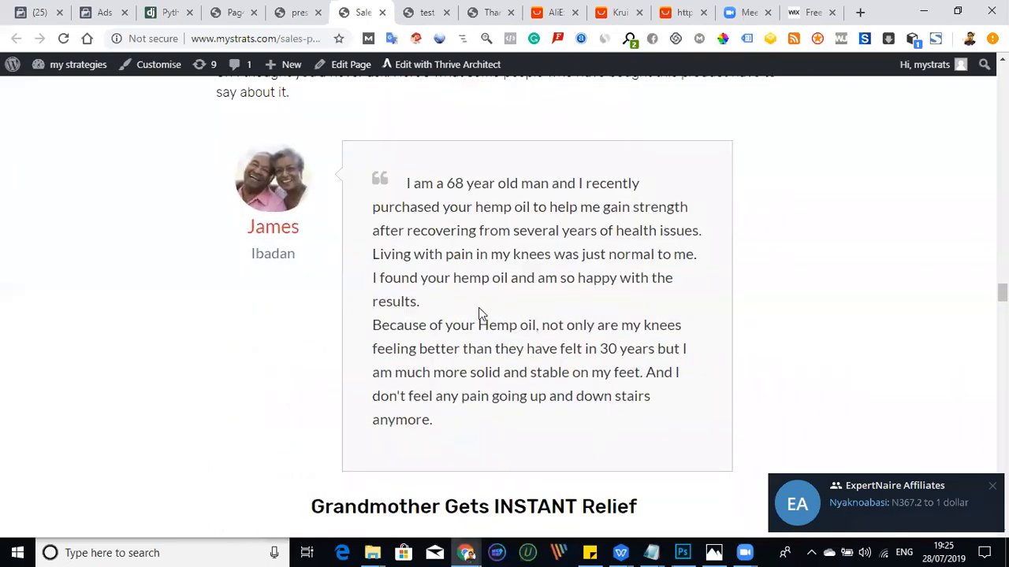
pyautogui.scroll(-5, 478, 313)
pyautogui.scroll(1, 462, 259)
pyautogui.scroll(-17, 398, 285)
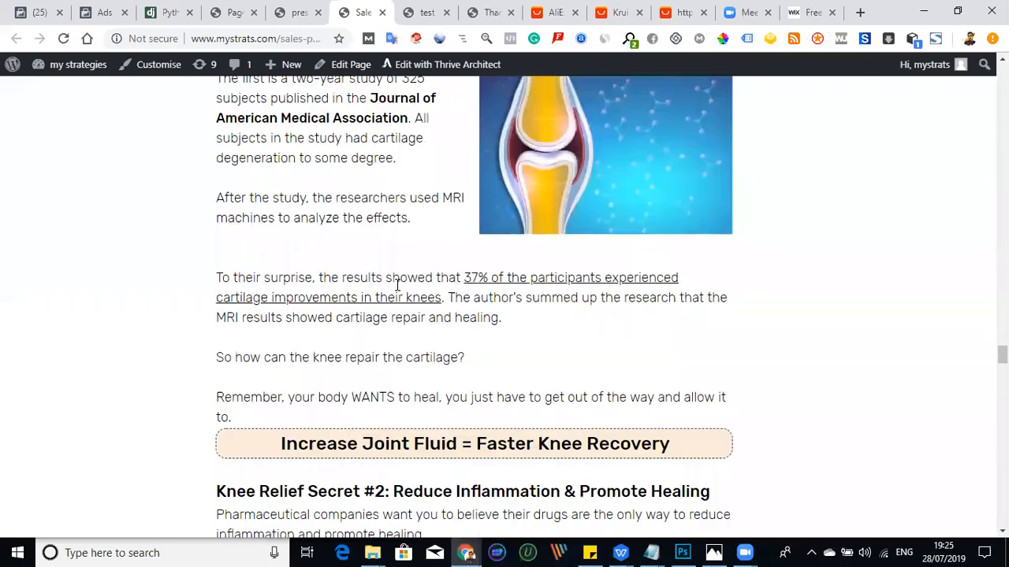
pyautogui.scroll(-20, 398, 285)
pyautogui.scroll(-5, 407, 303)
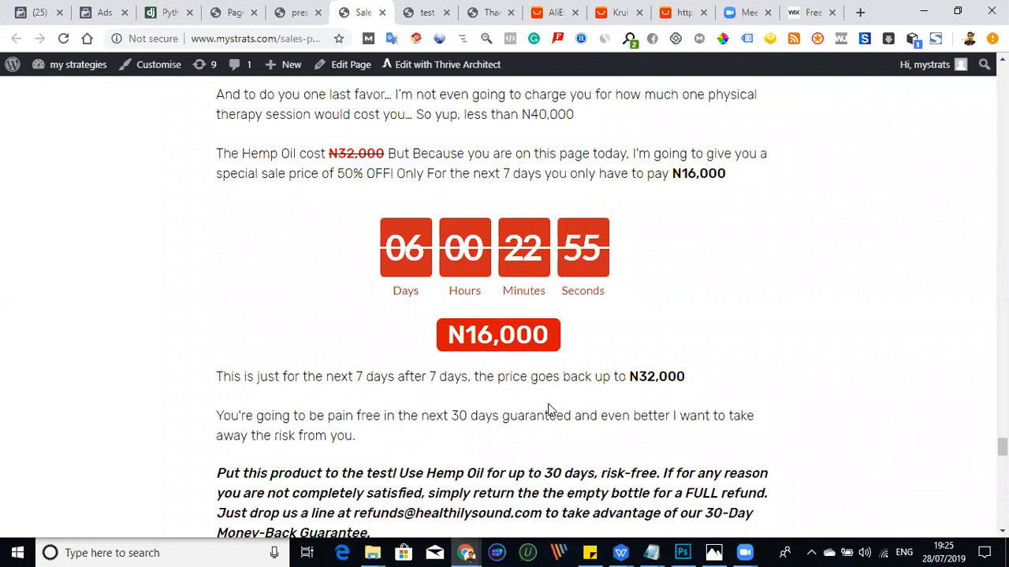
# - Review the rest of the sales letter down to the "Hidden Book of Natural Cures" bonus, and open the thank-you page
pyautogui.scroll(-7, 390, 334)
pyautogui.scroll(-1, 390, 331)
pyautogui.scroll(2, 376, 323)
pyautogui.scroll(-10, 342, 313)
pyautogui.scroll(6, 346, 296)
pyautogui.scroll(-7, 370, 295)
pyautogui.scroll(-7, 380, 294)
pyautogui.scroll(5, 418, 234)
pyautogui.scroll(-5, 453, 267)
pyautogui.scroll(7, 443, 263)
pyautogui.scroll(-5, 449, 268)
pyautogui.scroll(-1, 441, 280)
pyautogui.scroll(5, 315, 252)
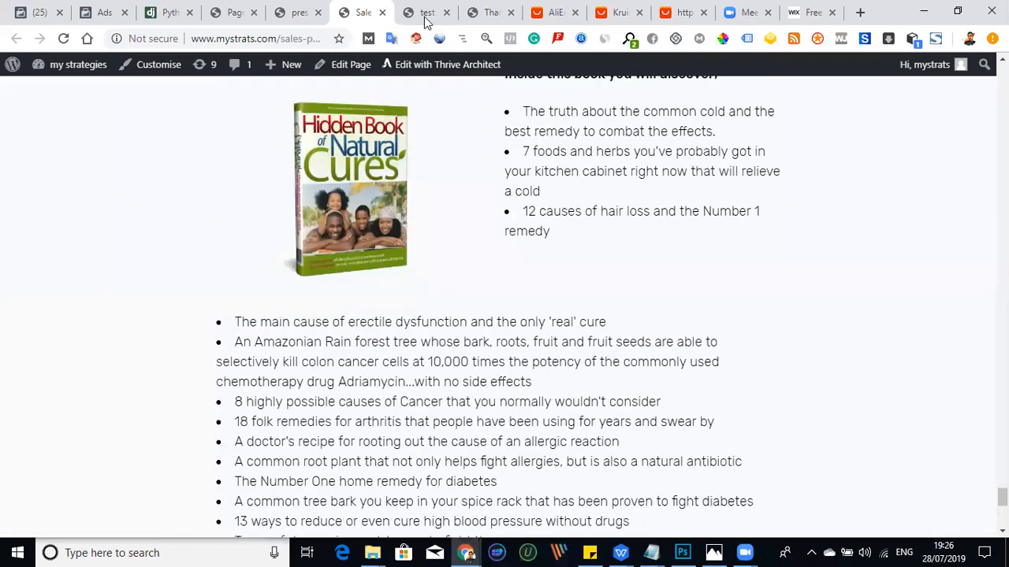
pyautogui.click(492, 12)
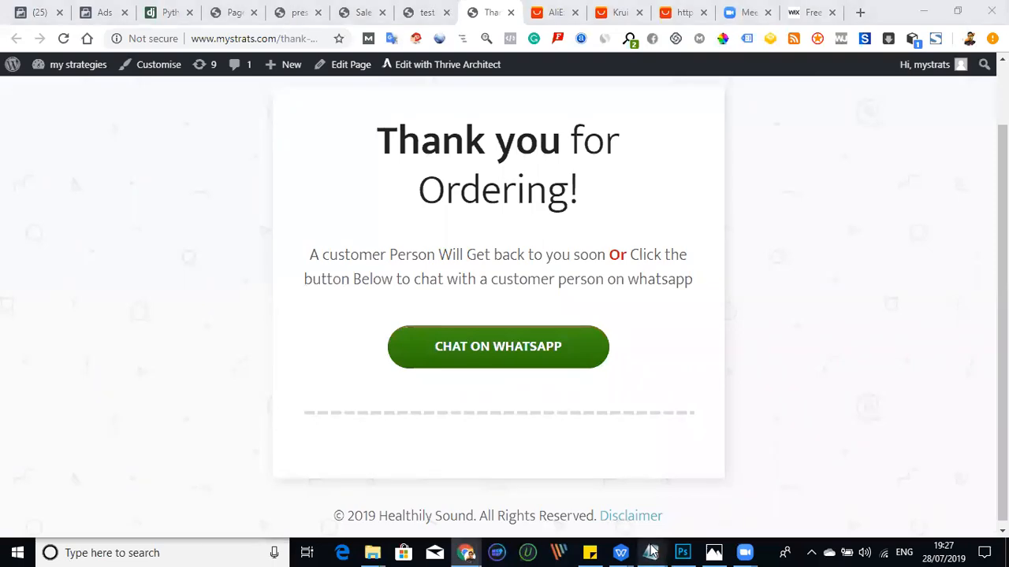
# - Bring up the adcopy file in Notepad and highlight the first ad text, the Hemp Oil offer ending in the order link
pyautogui.moveTo(651, 551)
pyautogui.click(691, 504)
pyautogui.scroll(10, 540, 251)
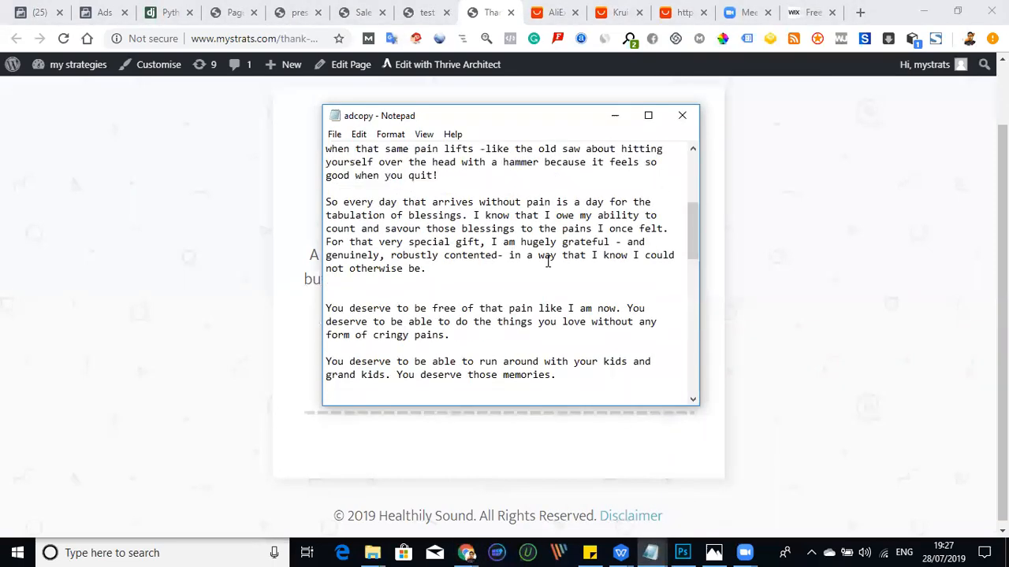
pyautogui.moveTo(327, 149); pyautogui.dragTo(490, 357)
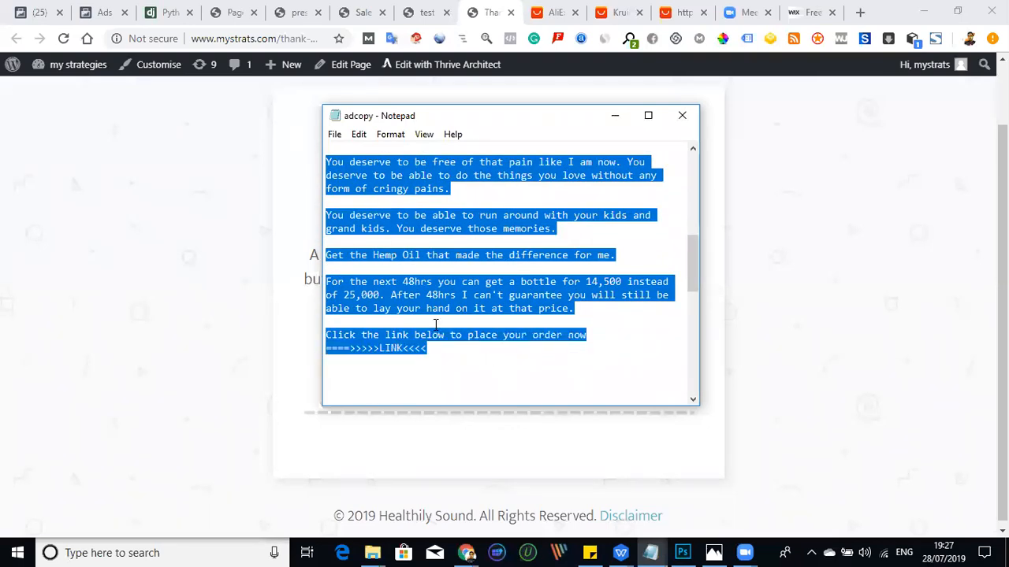
pyautogui.scroll(-4, 453, 256)
pyautogui.scroll(-3, 457, 248)
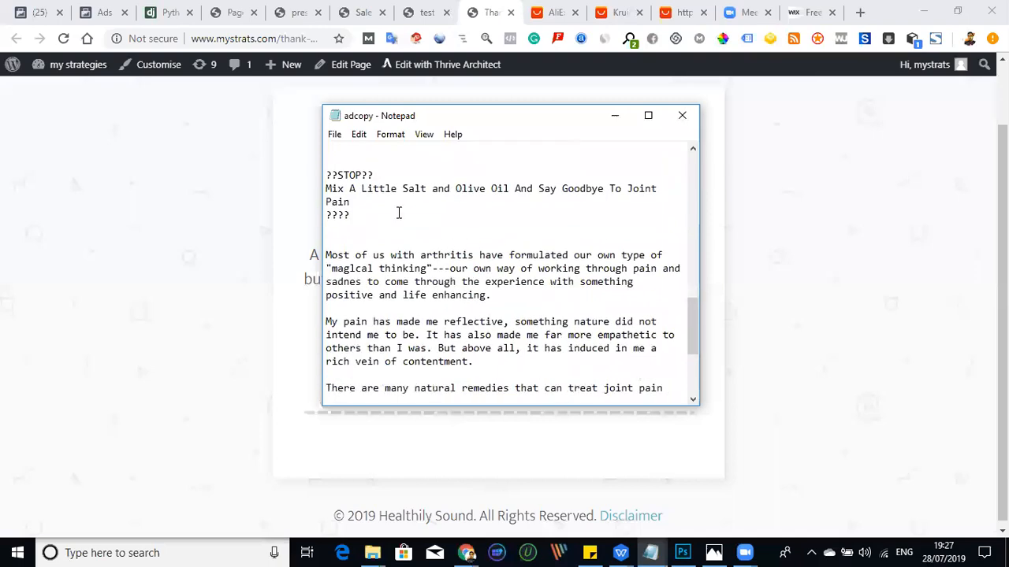
# - Highlight the second ad text, starting "Mix A Little Salt and Olive Oil" and ending with its article link, and clear the selection
pyautogui.moveTo(327, 172); pyautogui.dragTo(450, 376)
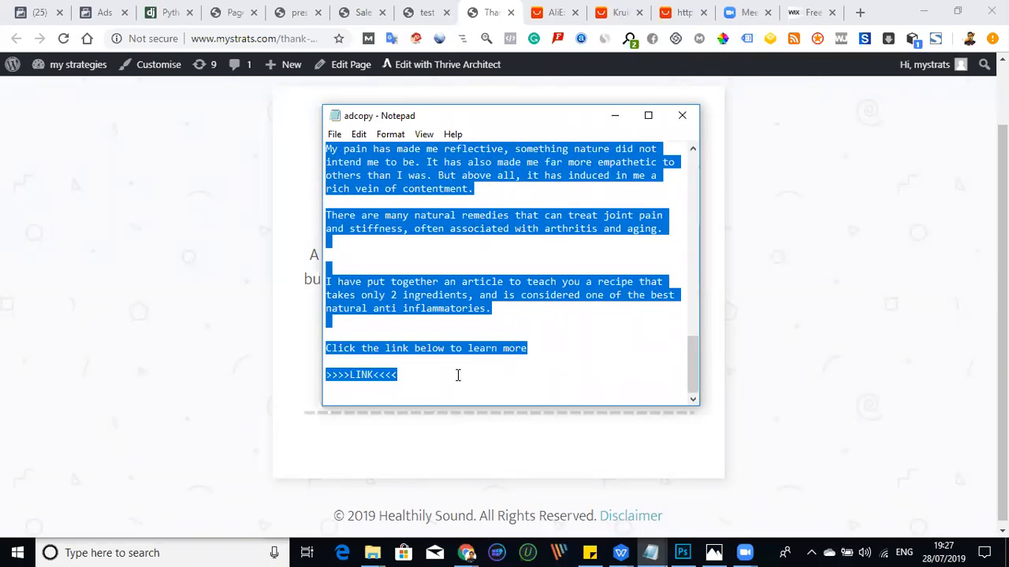
pyautogui.scroll(2, 456, 369)
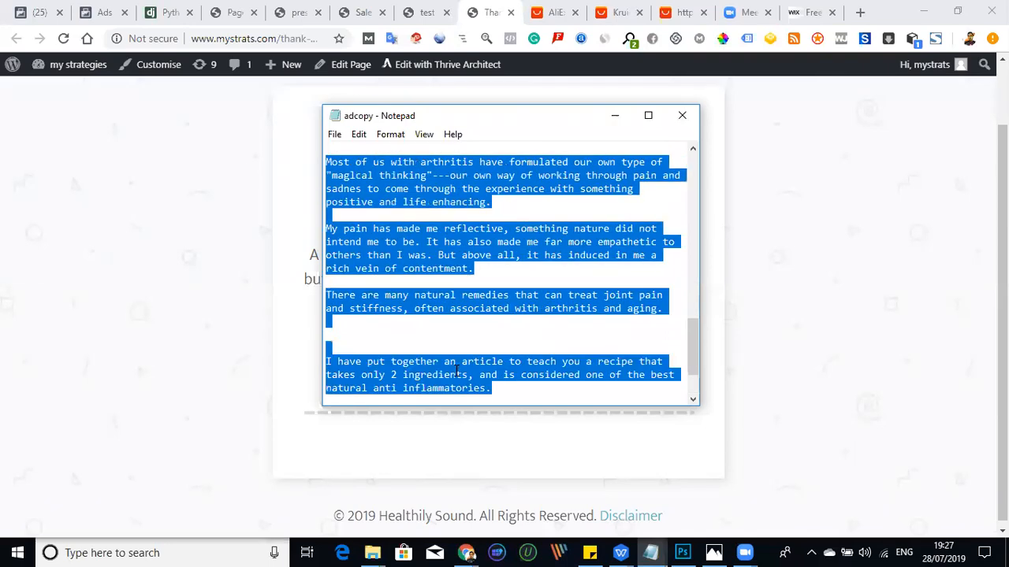
pyautogui.scroll(10, 453, 325)
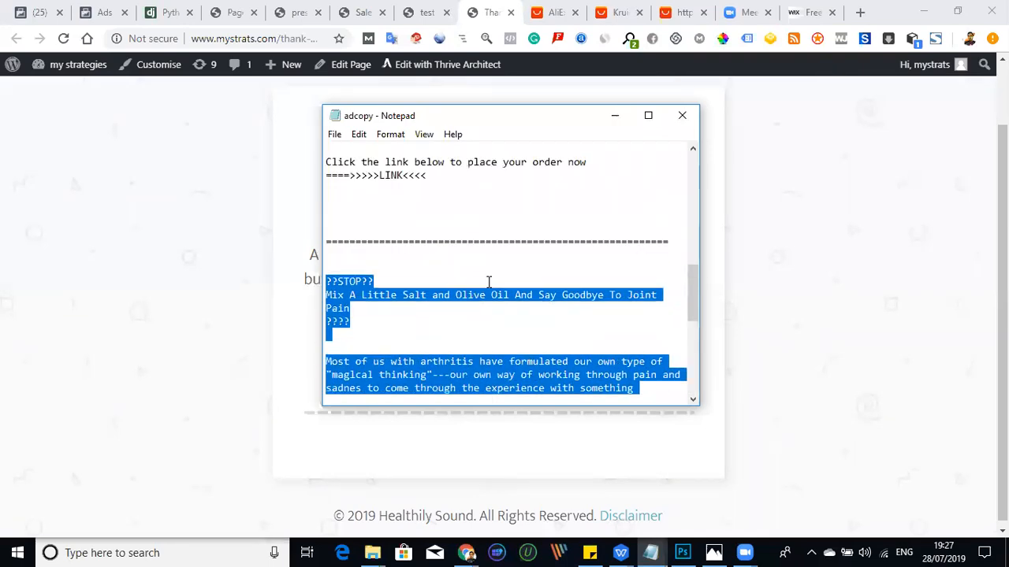
pyautogui.click(467, 325)
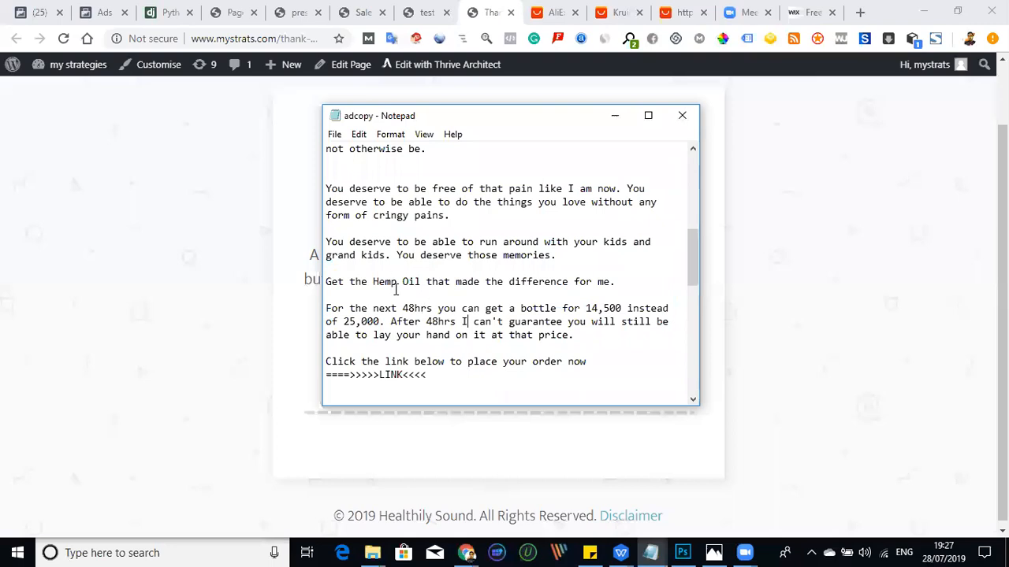
# - Highlight the product name "Hemp Oil" in the first ad text and compare it with the second ad text
pyautogui.moveTo(411, 284); pyautogui.dragTo(424, 282)
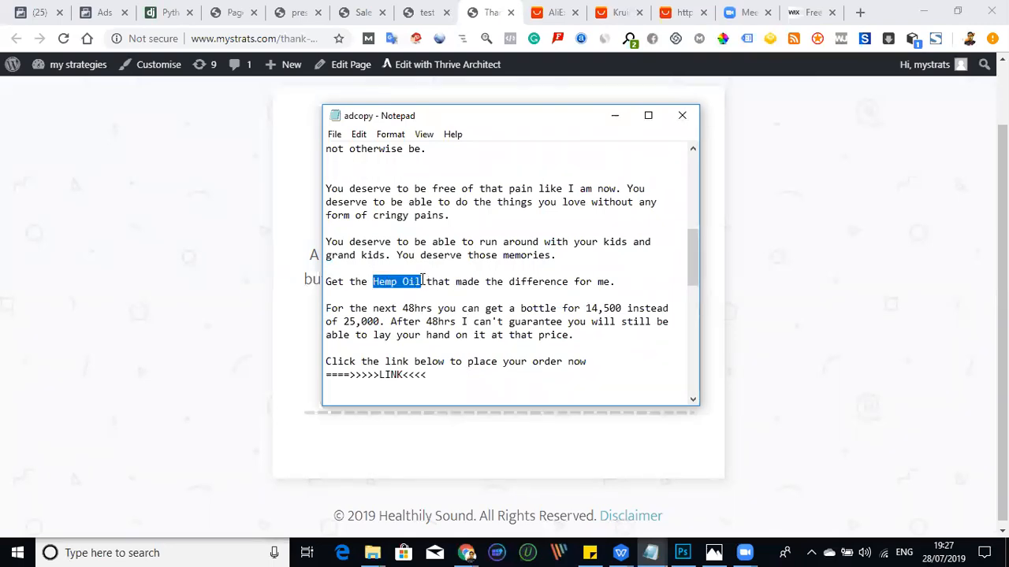
pyautogui.scroll(-1, 444, 291)
pyautogui.scroll(-8, 444, 291)
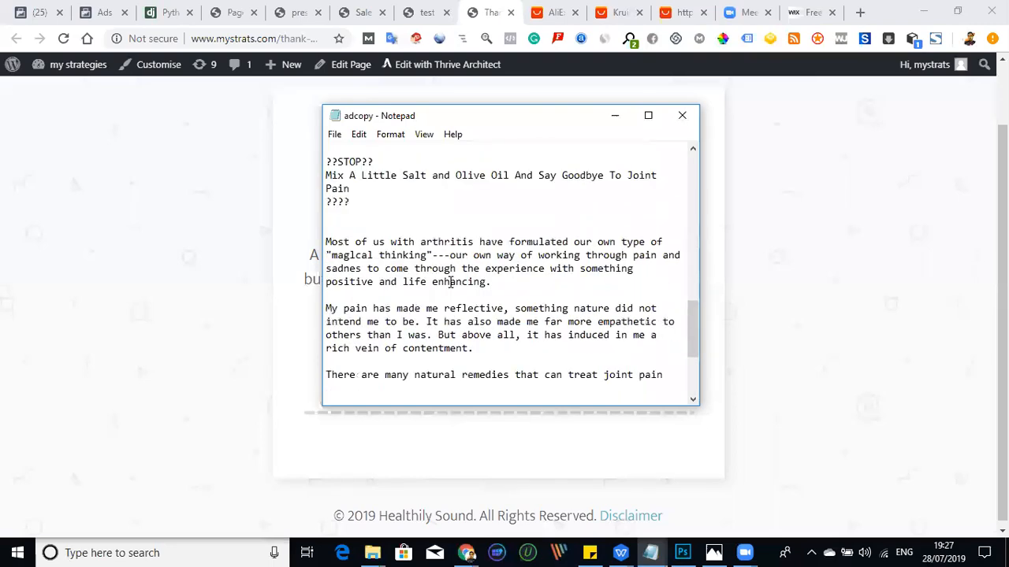
pyautogui.click(434, 296)
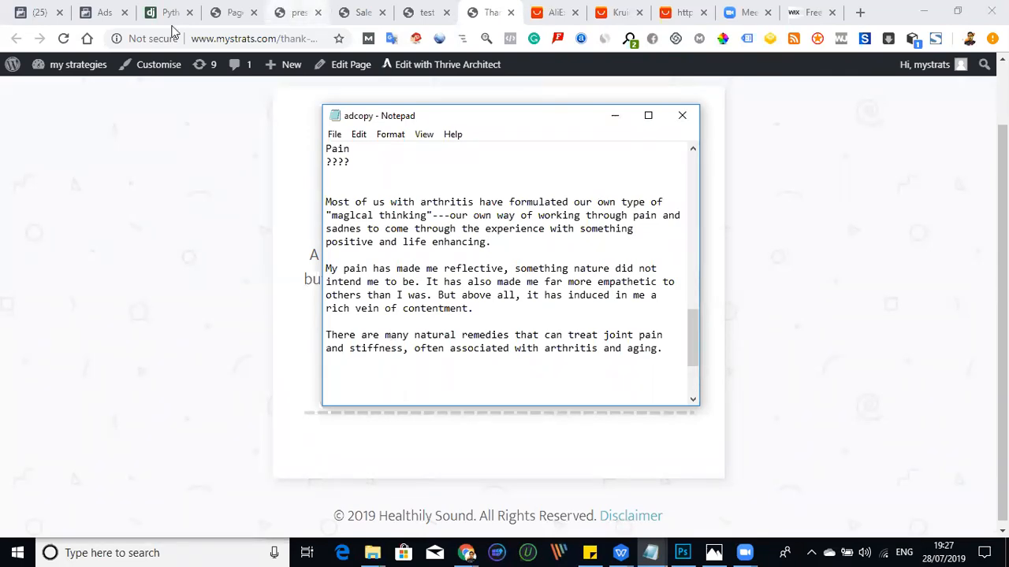
# - Switch to Facebook Ads Manager in the browser and start creating a new campaign
pyautogui.click(101, 14)
pyautogui.click(100, 14)
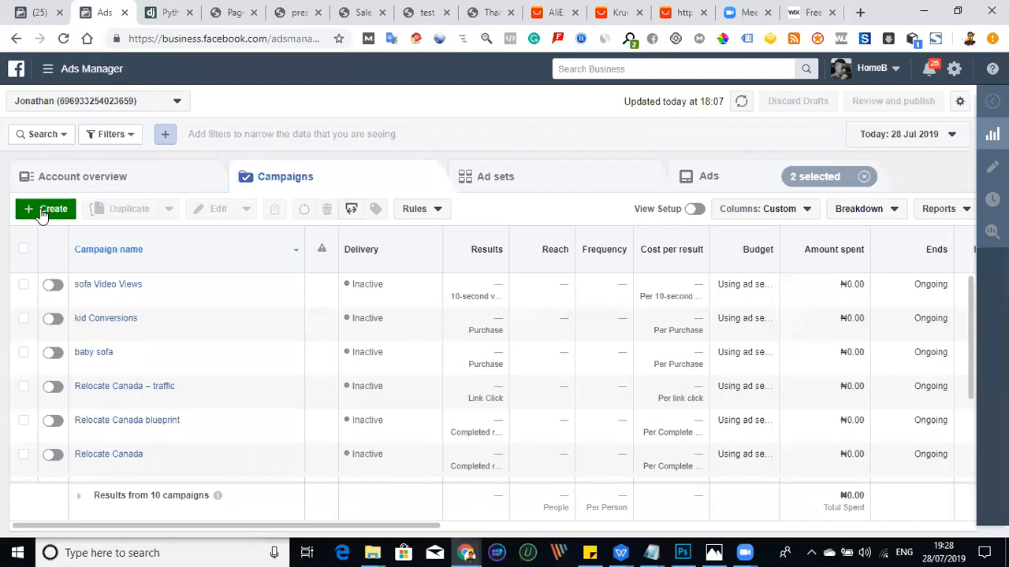
pyautogui.click(42, 213)
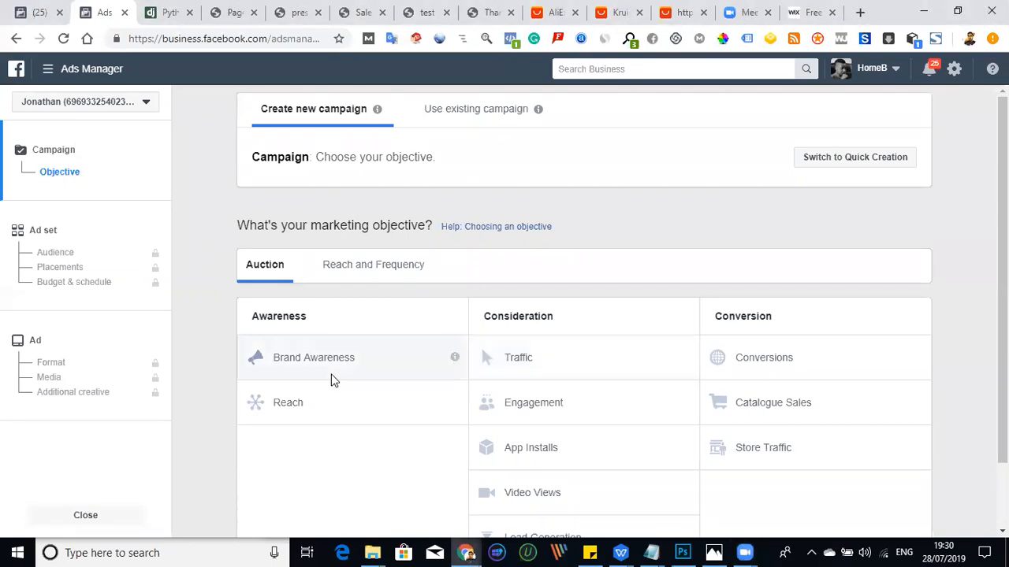
# - Look over the marketing objectives and choose Conversions for the new campaign
pyautogui.scroll(-1, 473, 315)
pyautogui.scroll(1, 515, 342)
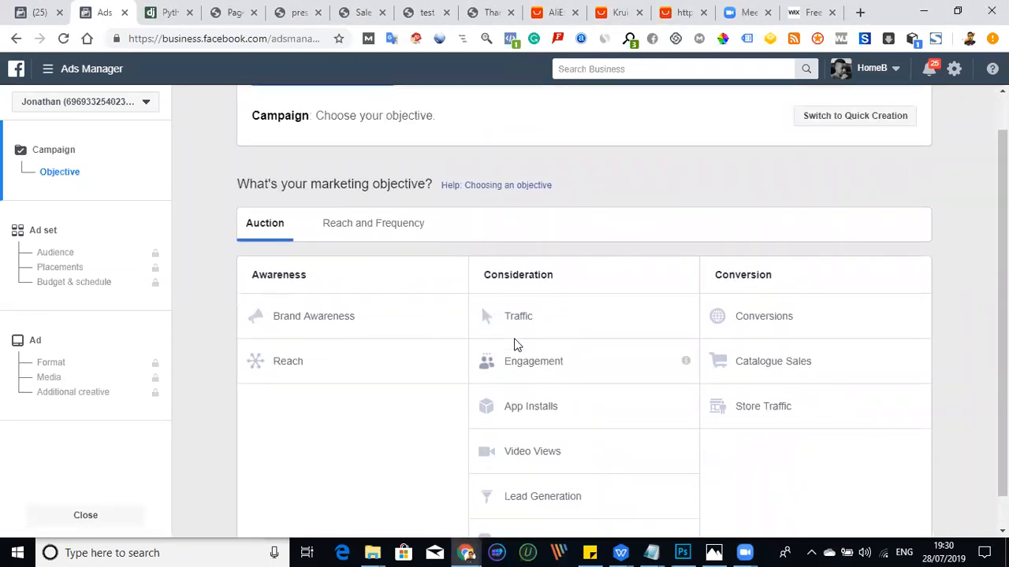
pyautogui.scroll(-1, 583, 347)
pyautogui.scroll(1, 646, 323)
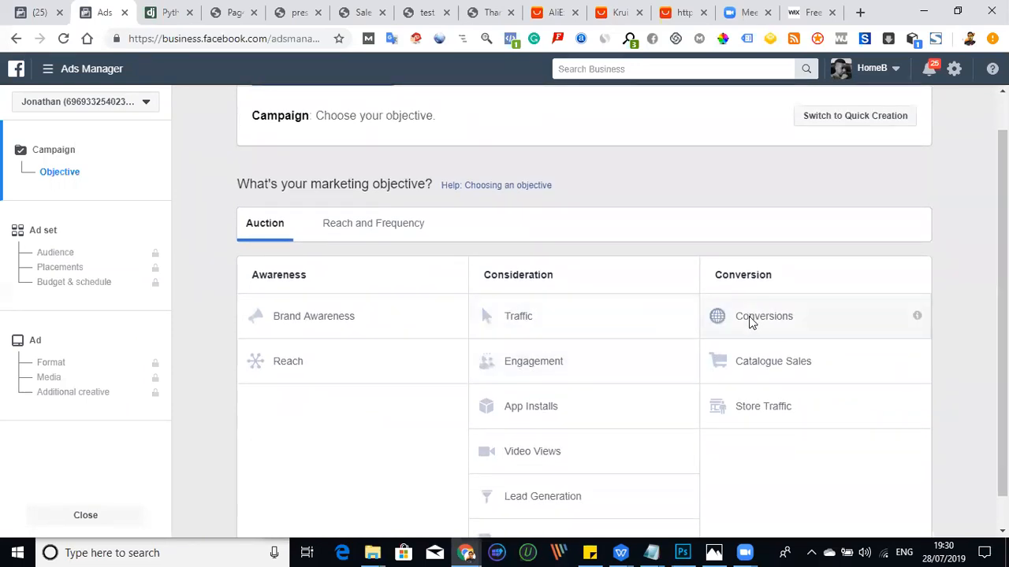
pyautogui.scroll(-1, 754, 315)
pyautogui.scroll(1, 758, 315)
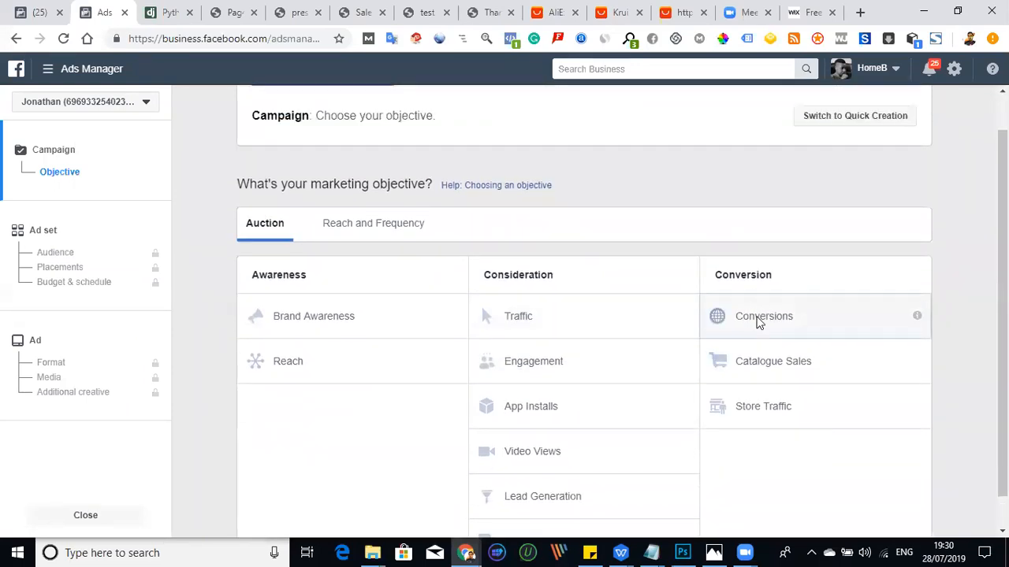
pyautogui.click(758, 318)
# - Name the campaign "arthritis Test" and continue to the ad set settings
pyautogui.scroll(-2, 754, 320)
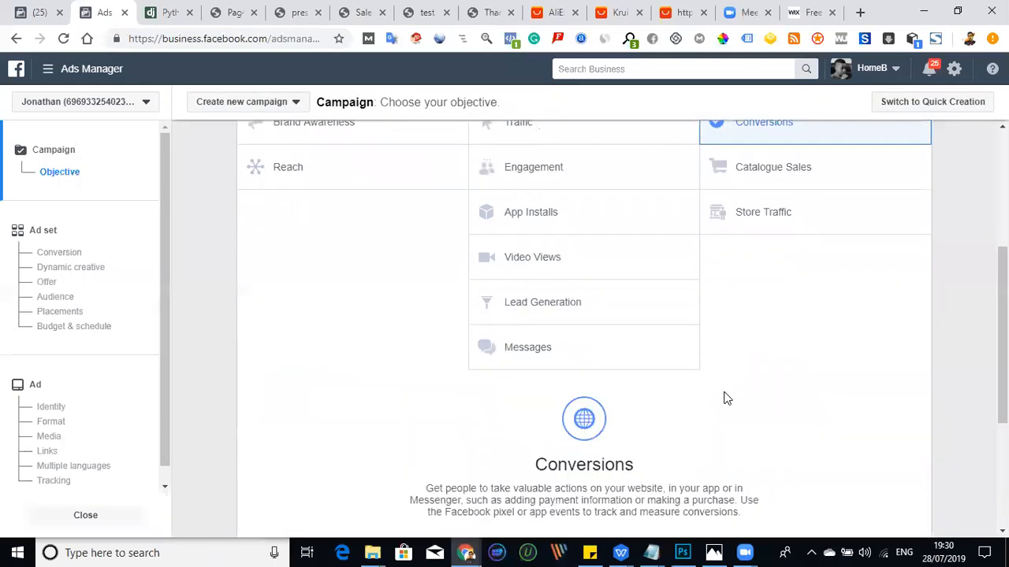
pyautogui.scroll(-3, 727, 398)
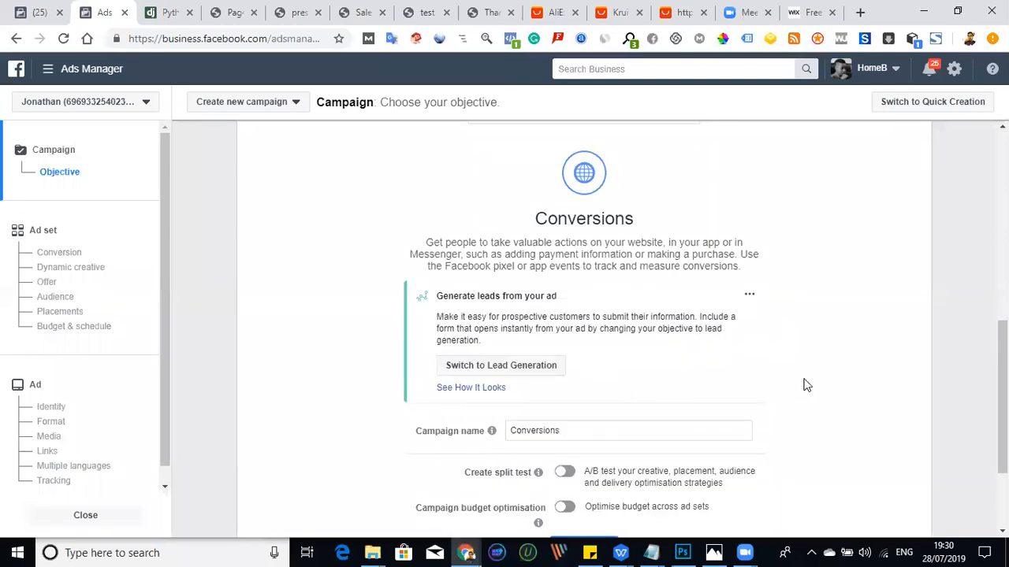
pyautogui.scroll(-1, 806, 384)
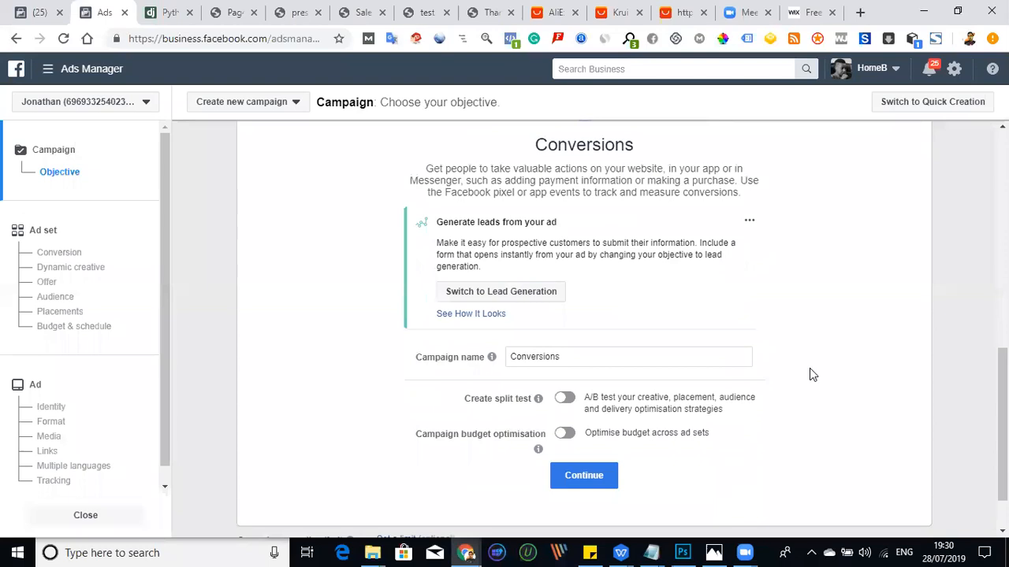
pyautogui.scroll(-1, 809, 368)
pyautogui.click(564, 291)
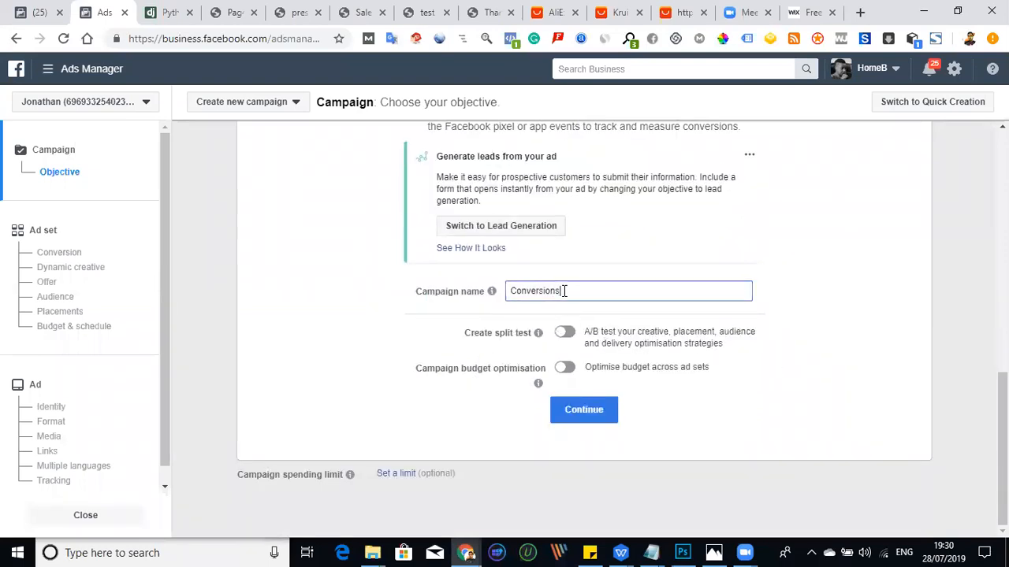
pyautogui.moveTo(564, 291); pyautogui.dragTo(511, 293)
pyautogui.write('arthritis Test')
pyautogui.click(595, 422)
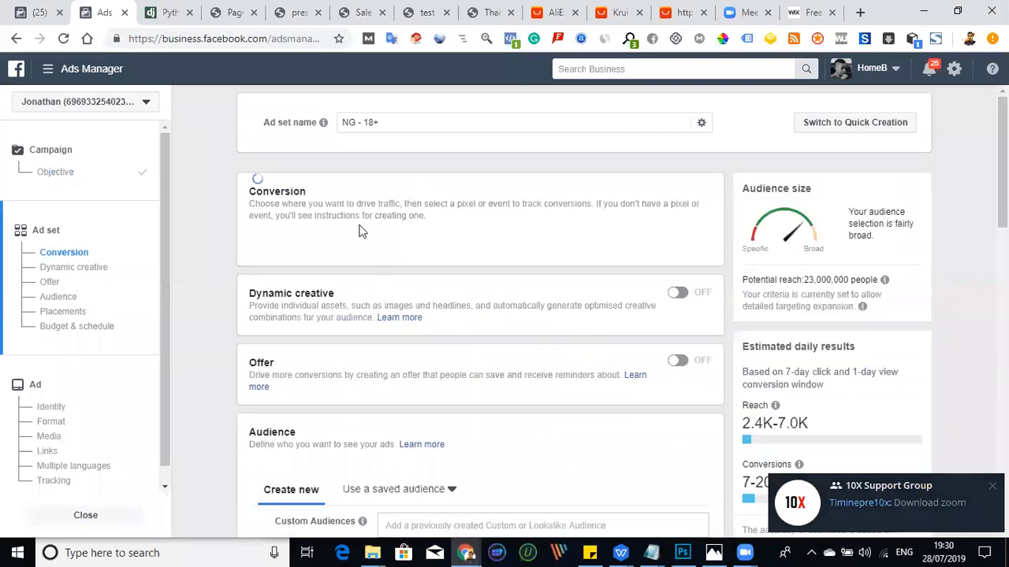
# - Rename the ad set as "Married"
pyautogui.moveTo(385, 122); pyautogui.dragTo(339, 124)
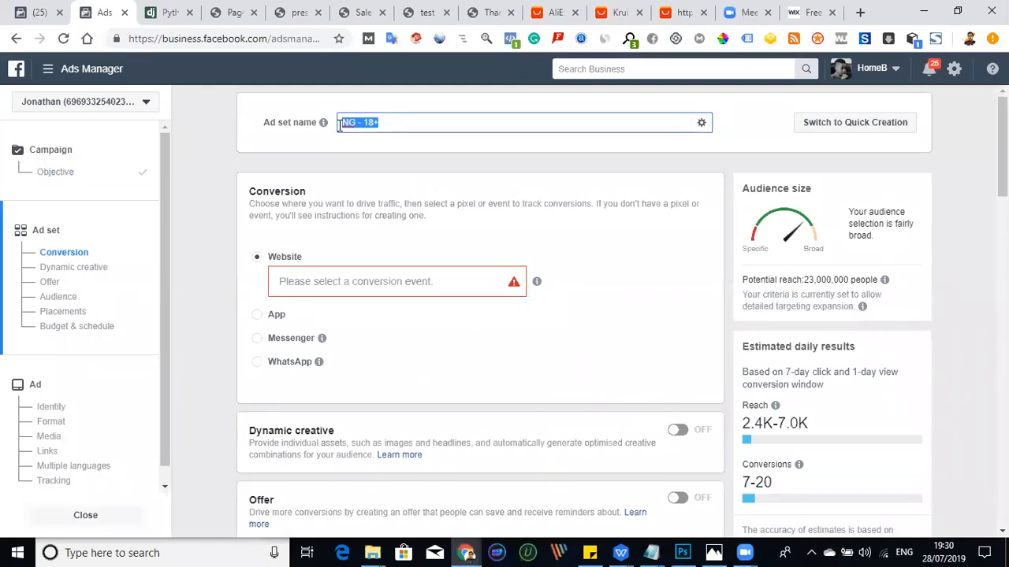
pyautogui.write('Married')
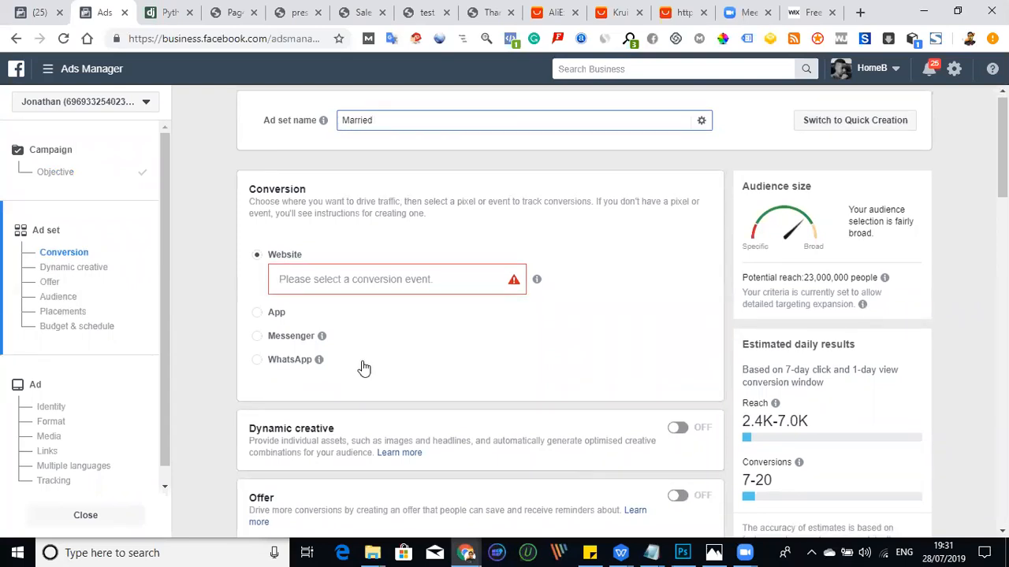
# - Choose "Add to cart" as the ad set's website conversion event
pyautogui.scroll(-3, 360, 367)
pyautogui.scroll(3, 365, 355)
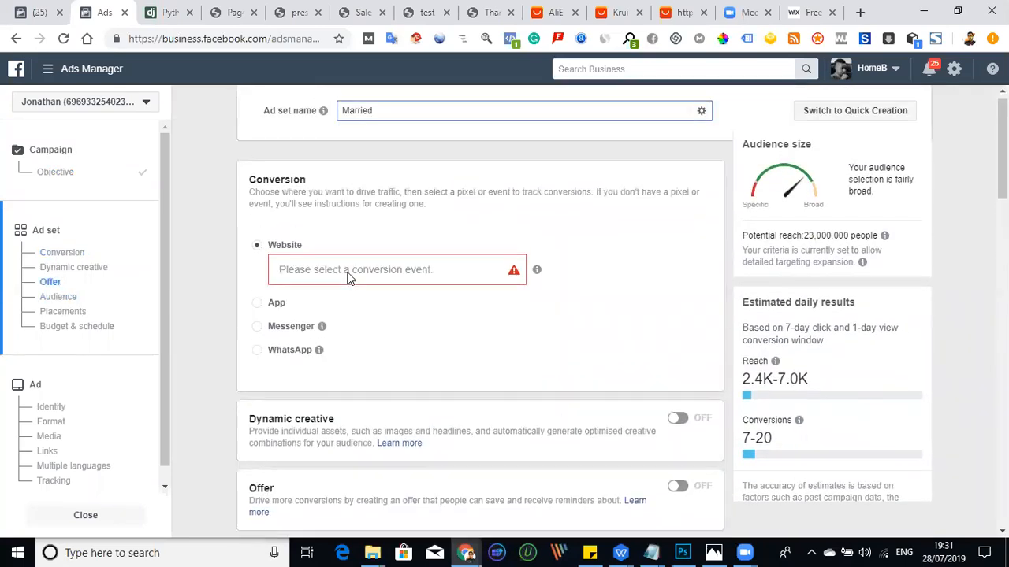
pyautogui.click(345, 283)
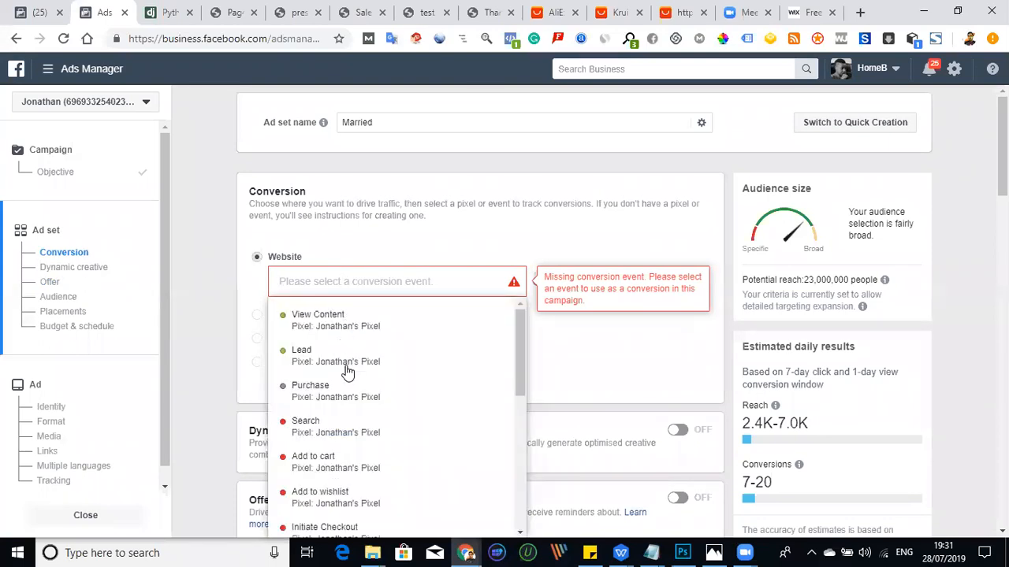
pyautogui.scroll(-2, 347, 374)
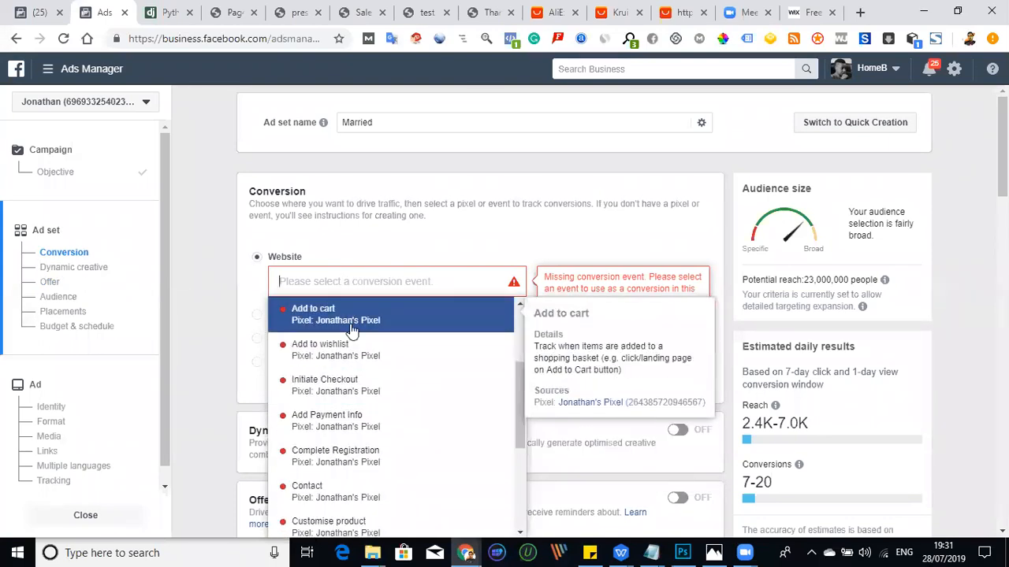
pyautogui.click(353, 331)
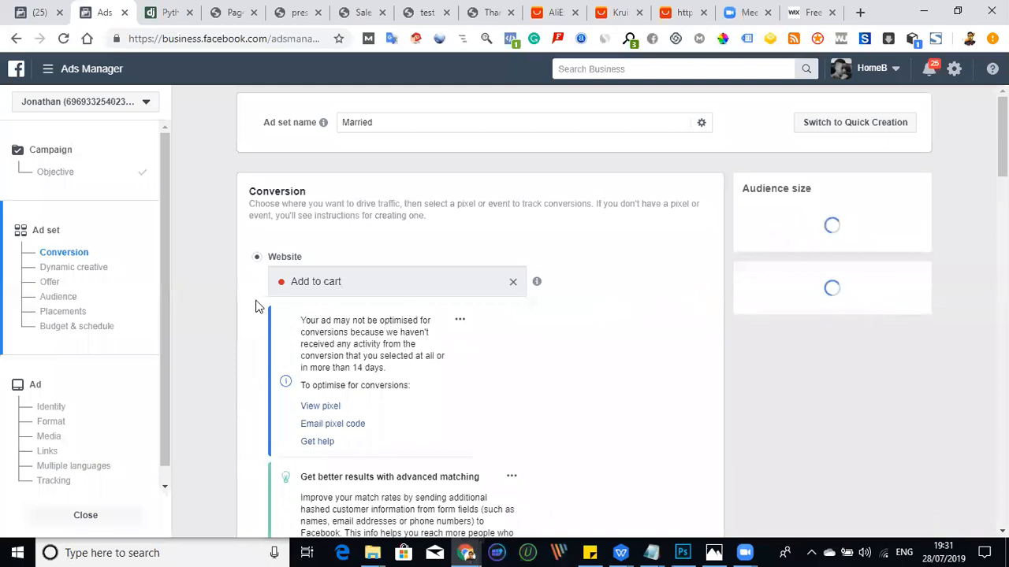
# - Set the audience's minimum age to 25
pyautogui.scroll(-6, 545, 329)
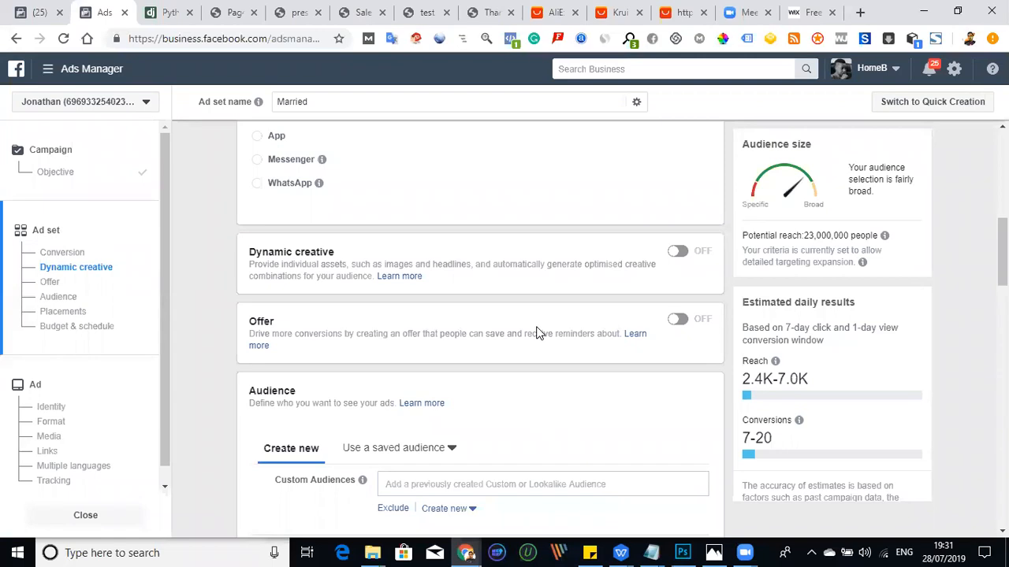
pyautogui.scroll(-2, 497, 334)
pyautogui.scroll(-3, 497, 337)
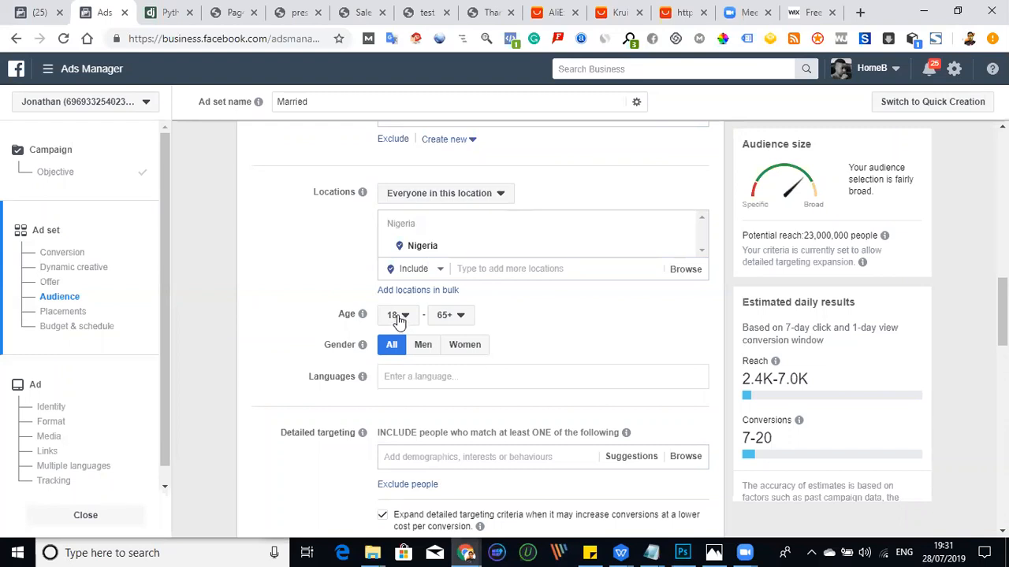
pyautogui.click(402, 318)
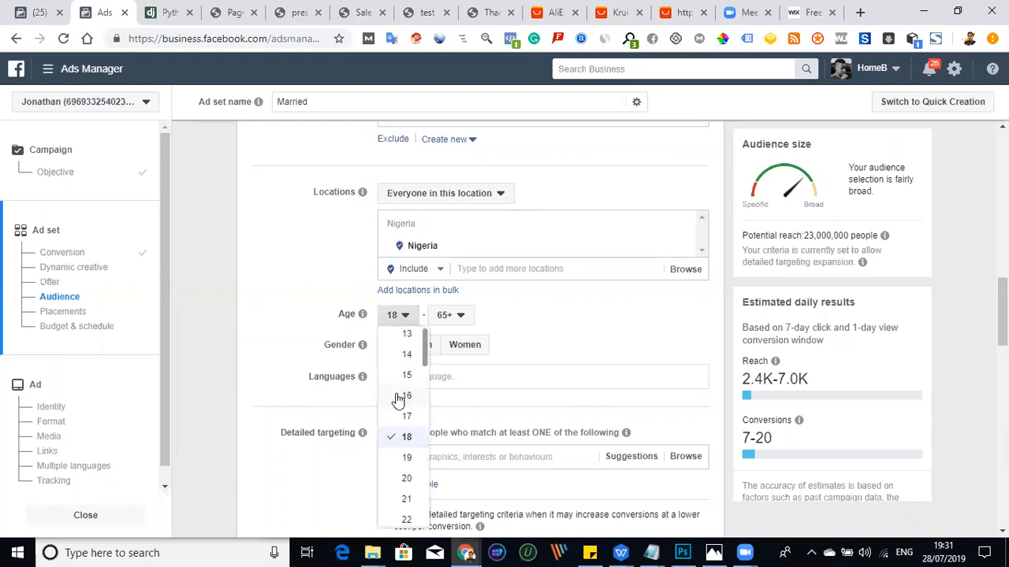
pyautogui.scroll(-1, 401, 400)
pyautogui.scroll(-1, 396, 409)
pyautogui.click(403, 438)
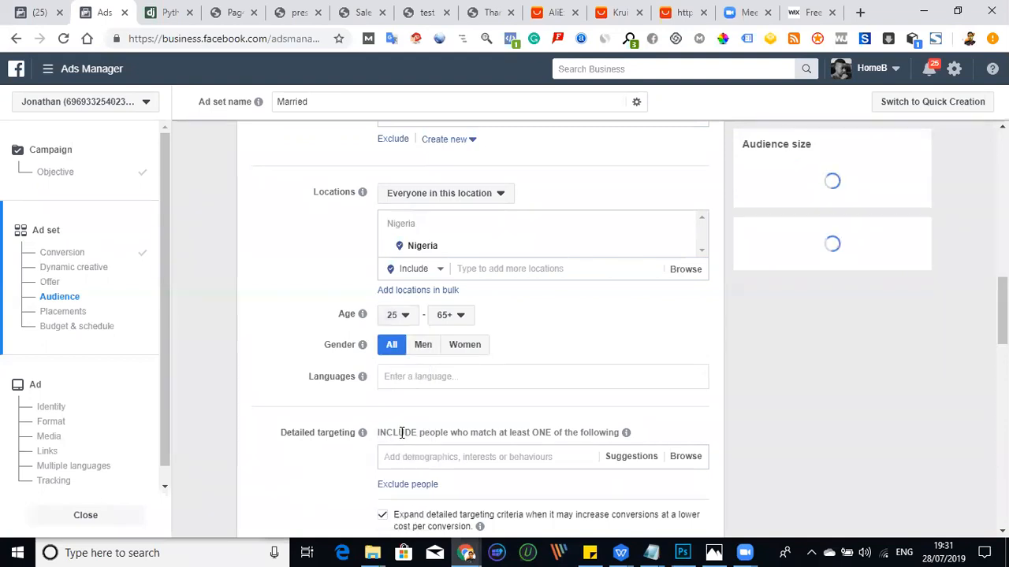
# - Add the Married relationship status to the ad set's detailed targeting
pyautogui.scroll(-3, 589, 325)
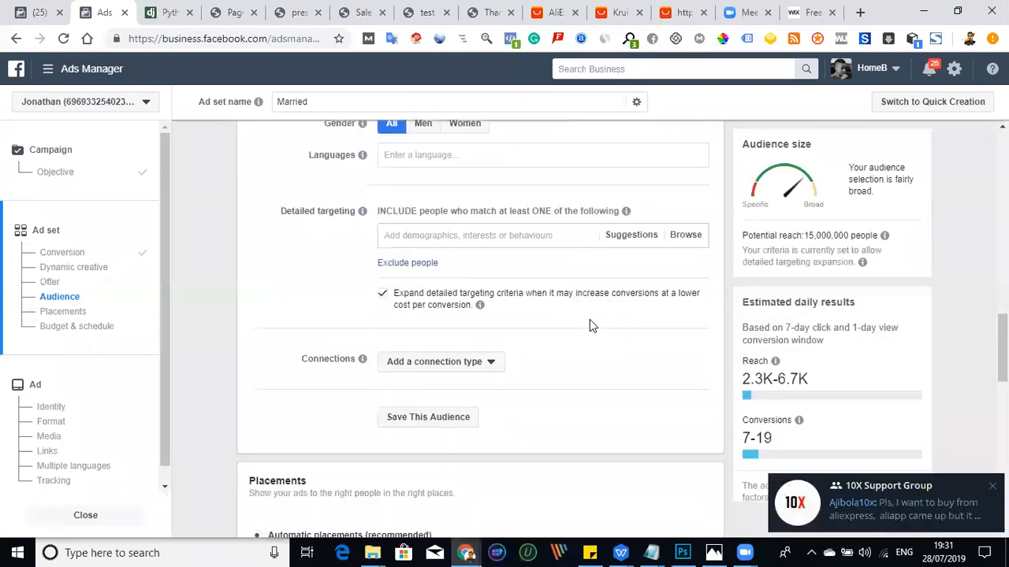
pyautogui.click(430, 236)
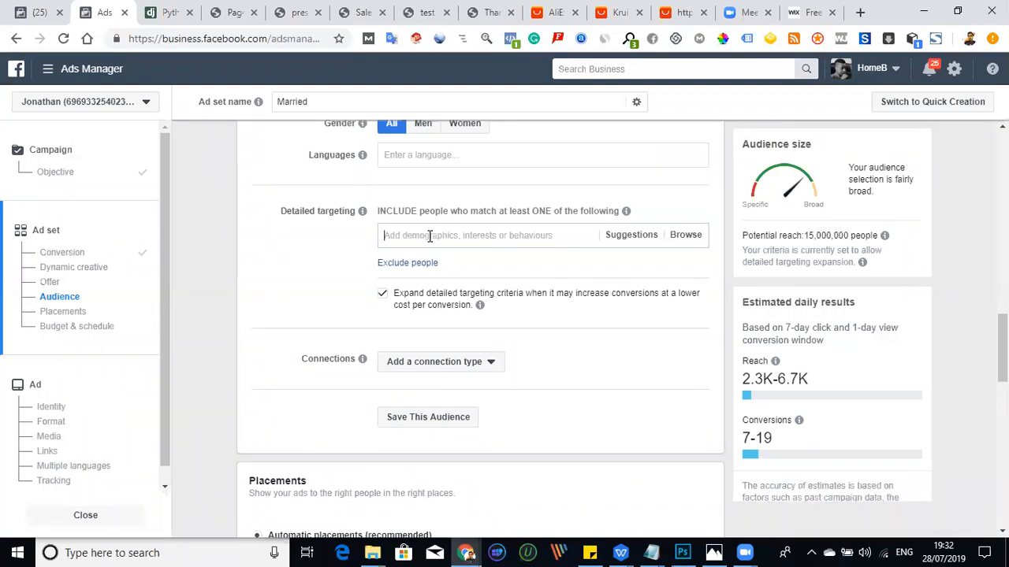
pyautogui.write('Married')
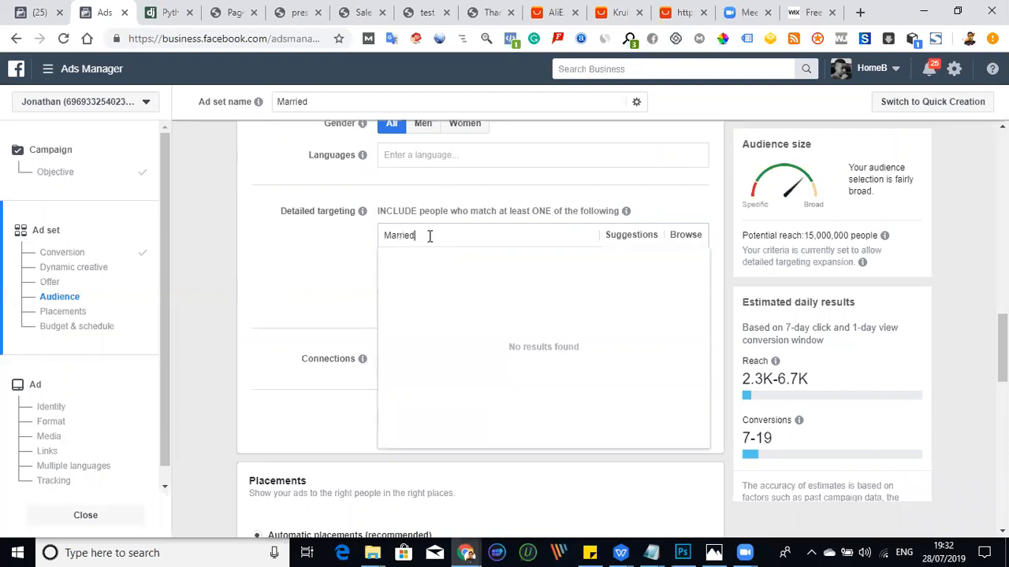
pyautogui.moveTo(405, 265)
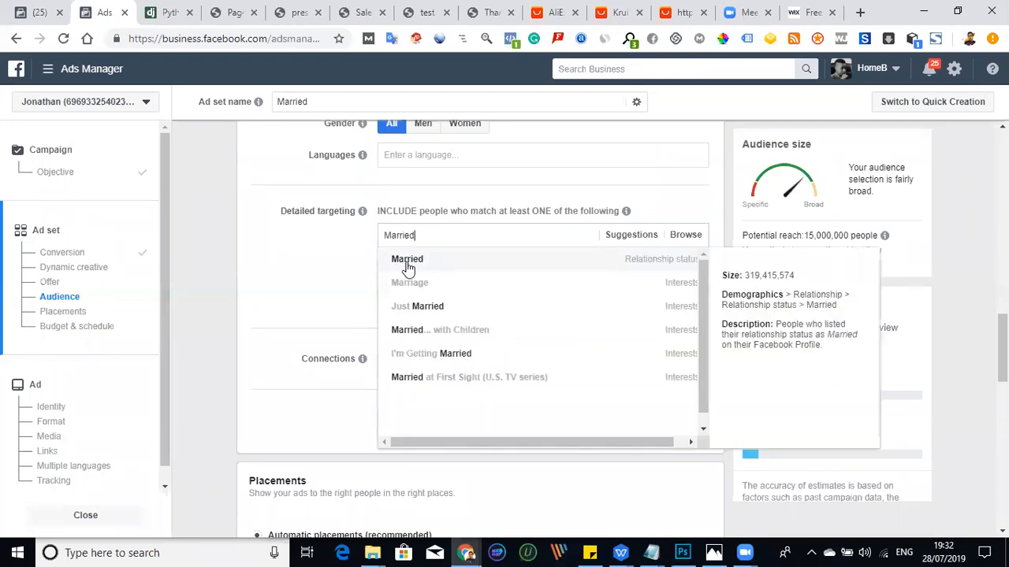
pyautogui.press('Return')
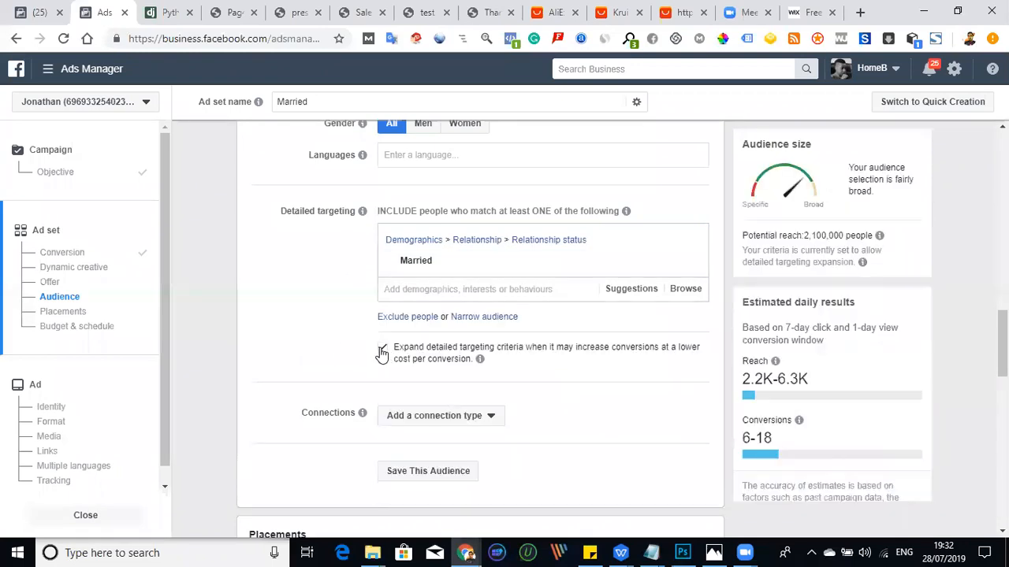
# - Turn off detailed targeting expansion and add a must-also-match condition to narrow the audience
pyautogui.click(381, 352)
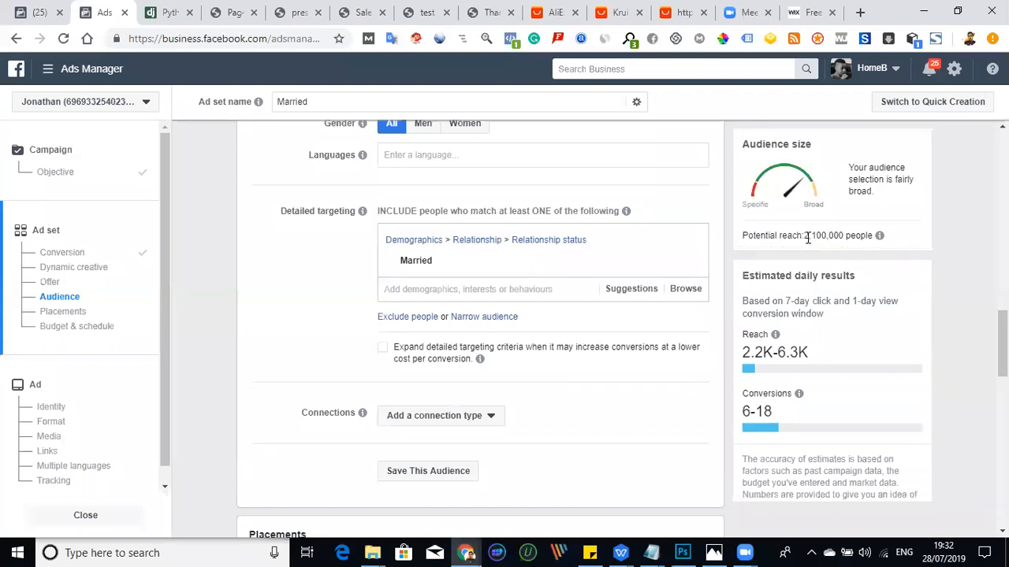
pyautogui.click(470, 318)
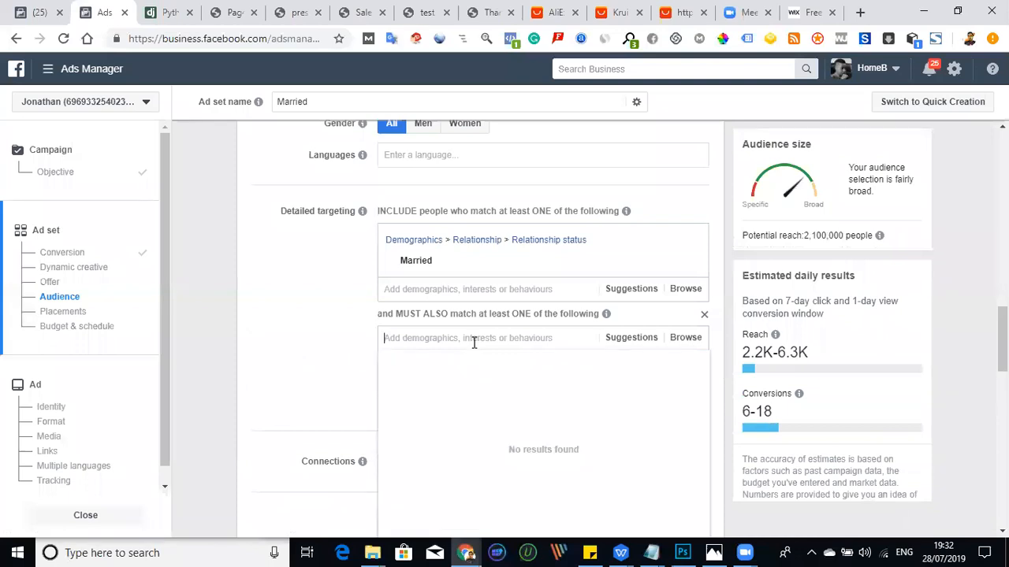
# - Try the Joint stiffness interest in the must-also-match condition and remove it again
pyautogui.write('joint')
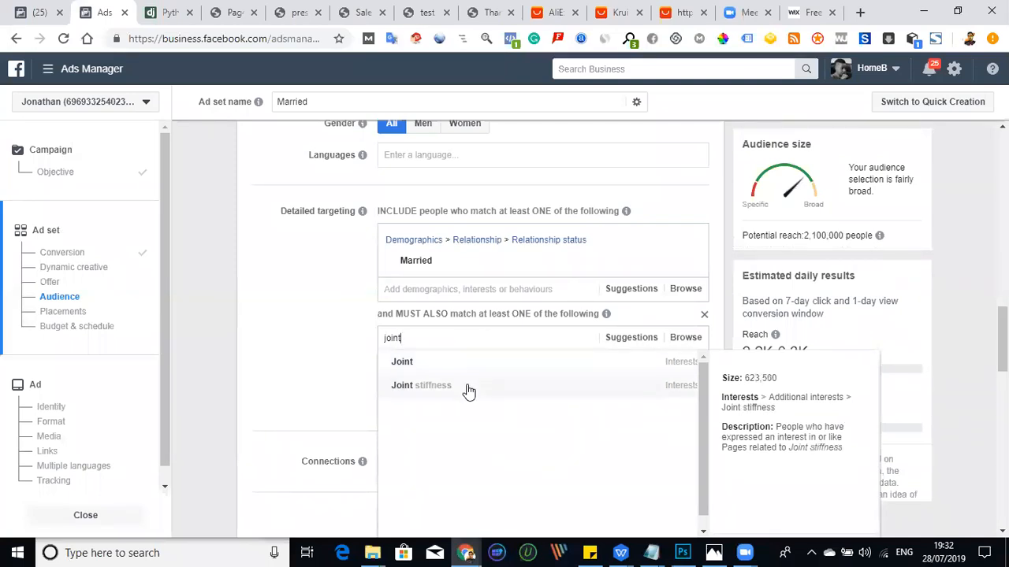
pyautogui.click(428, 391)
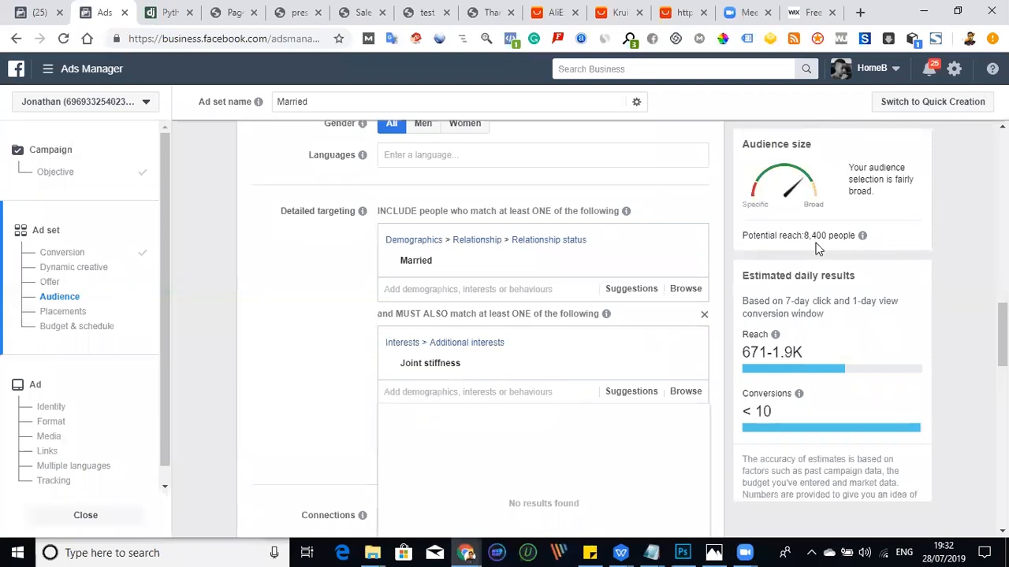
pyautogui.click(689, 368)
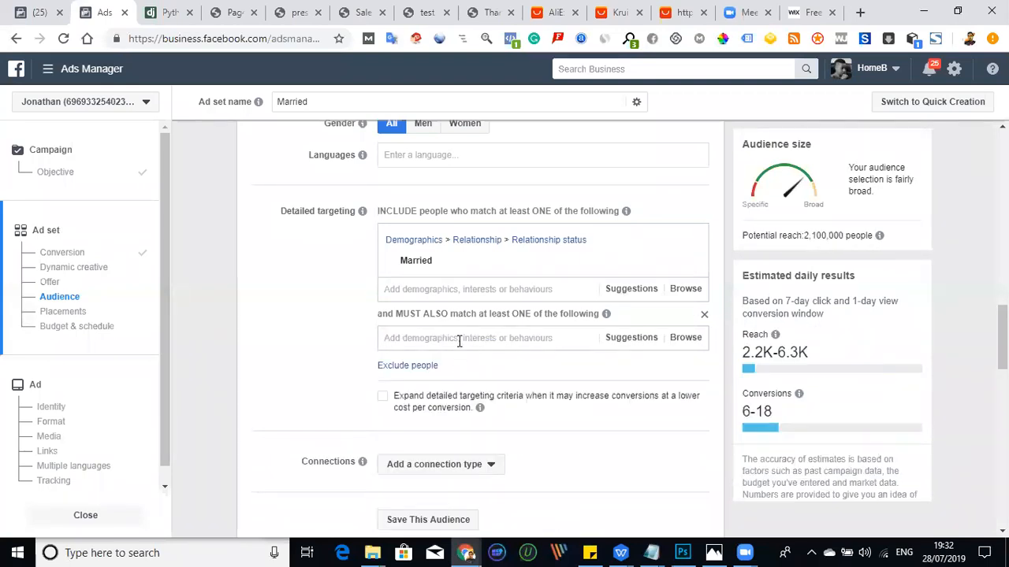
# - Add the Knee pad interest to the must-also-match condition
pyautogui.click(460, 340)
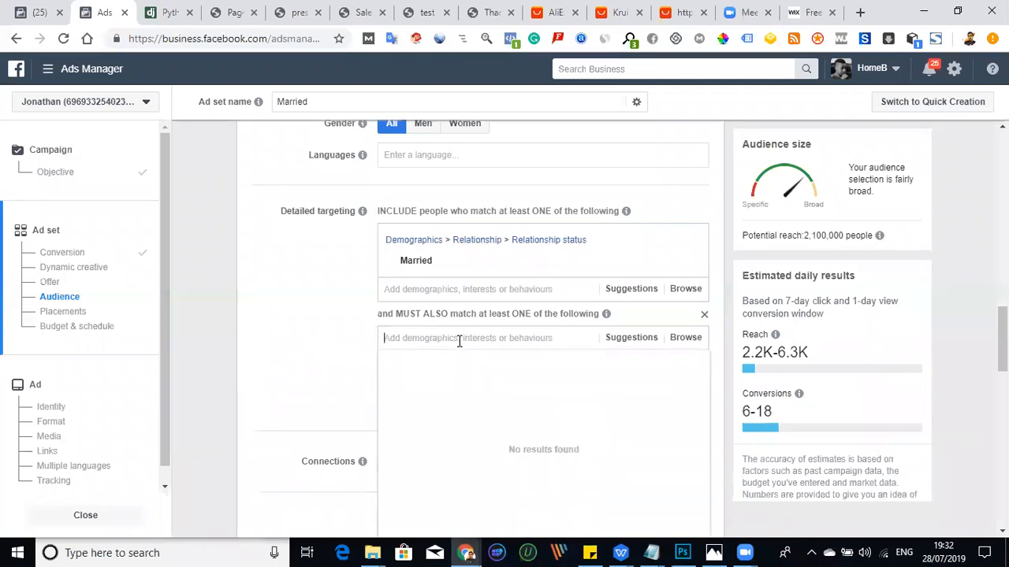
pyautogui.write('Knee')
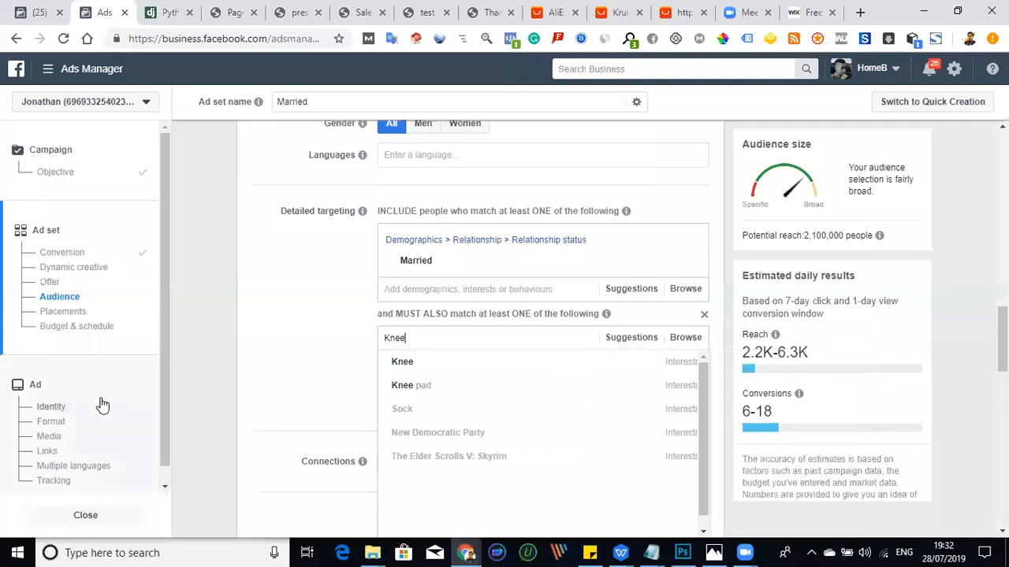
pyautogui.click(457, 398)
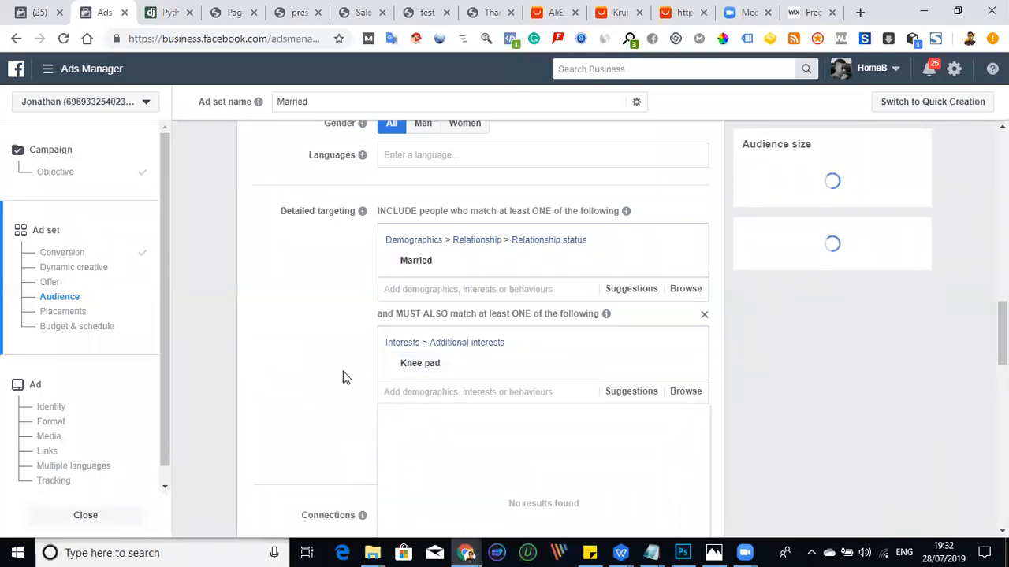
# - Add the suggested interests Joint and Bone to the must-also-match condition
pyautogui.scroll(-1, 342, 371)
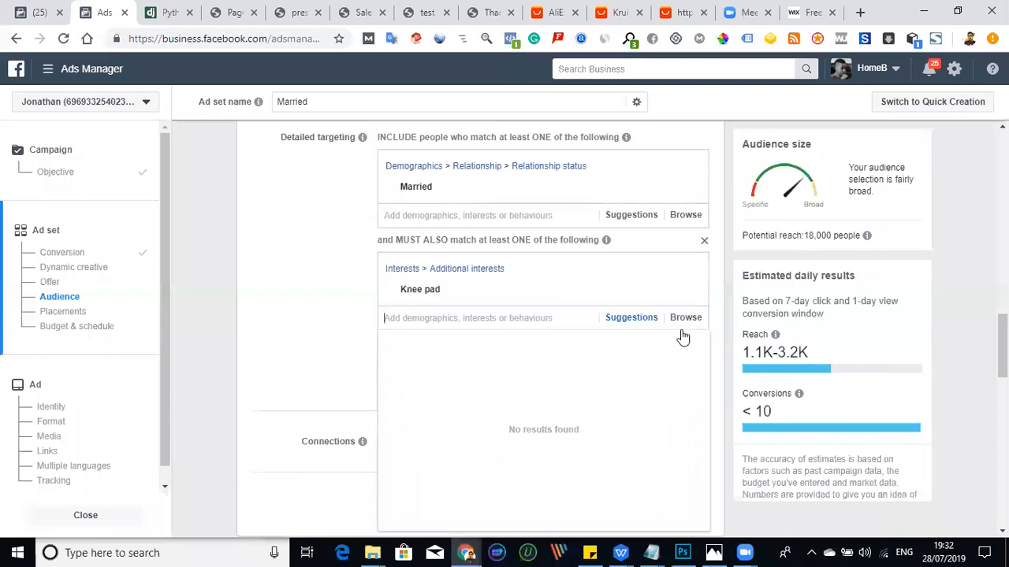
pyautogui.click(631, 318)
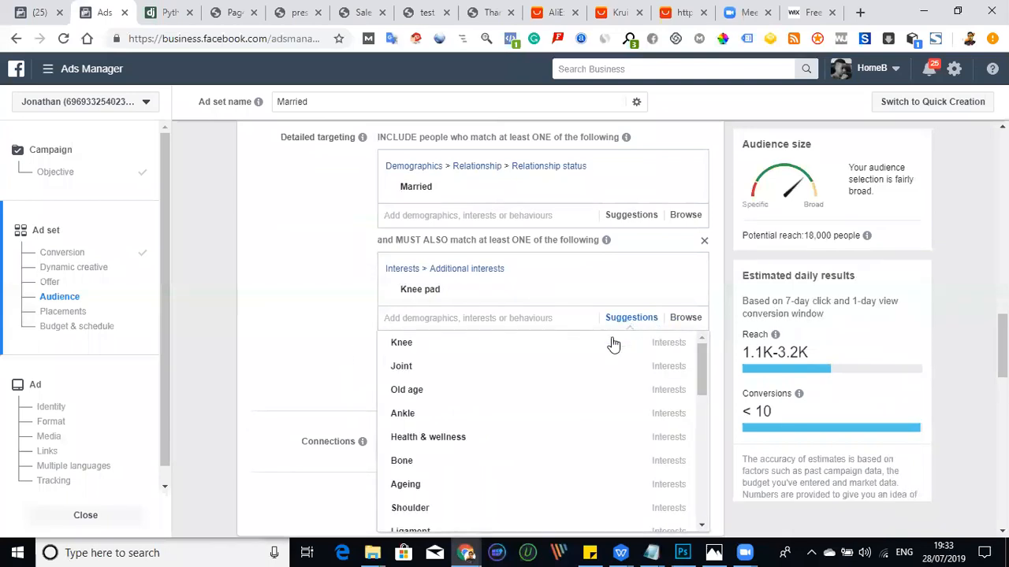
pyautogui.click(489, 375)
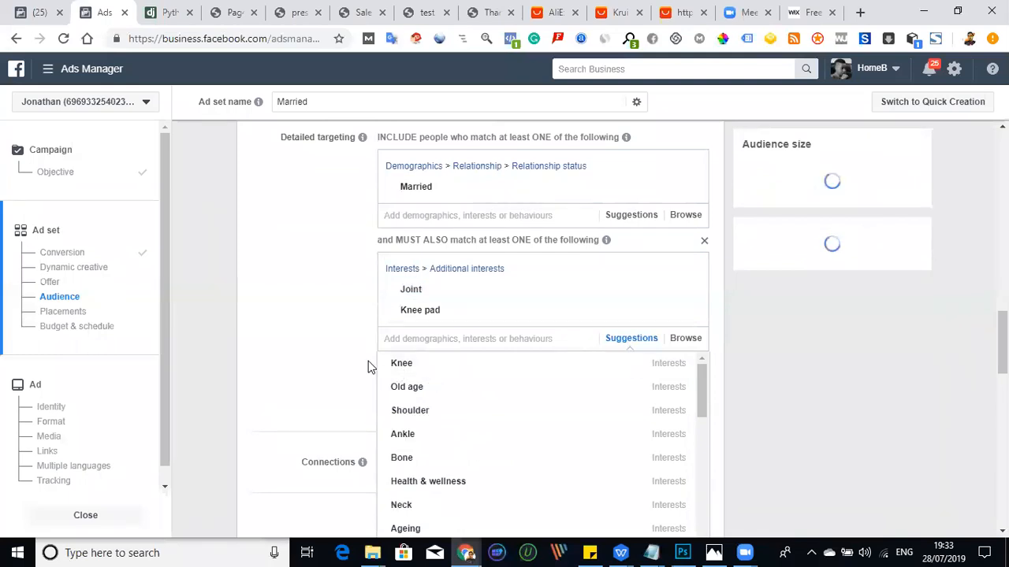
pyautogui.scroll(-2, 351, 346)
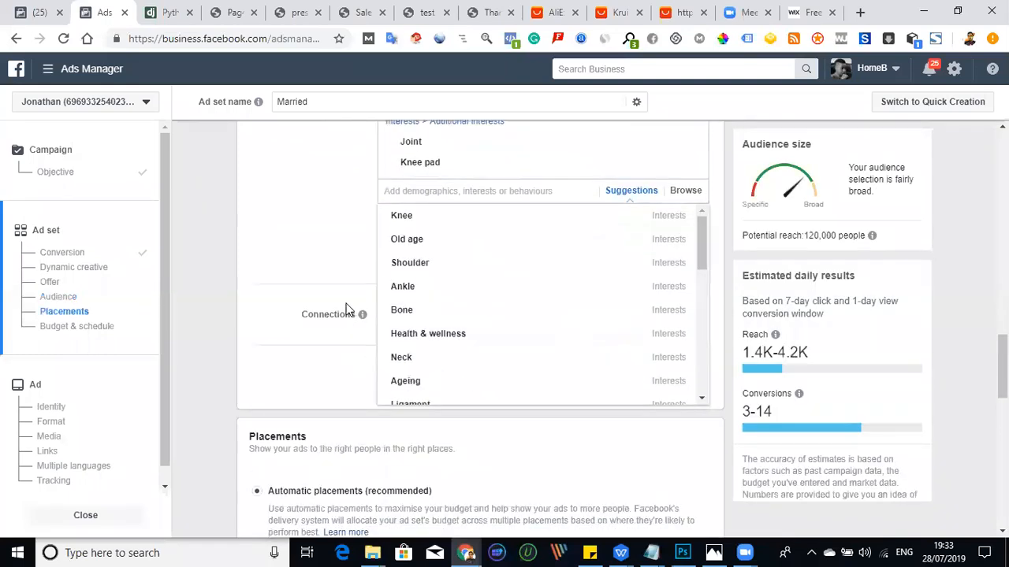
pyautogui.moveTo(418, 314)
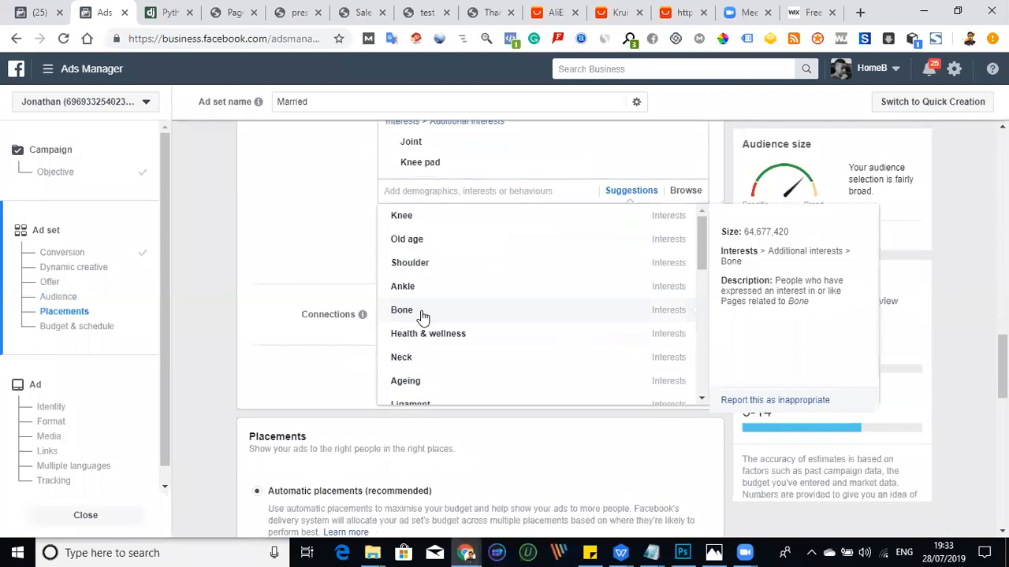
pyautogui.click(422, 312)
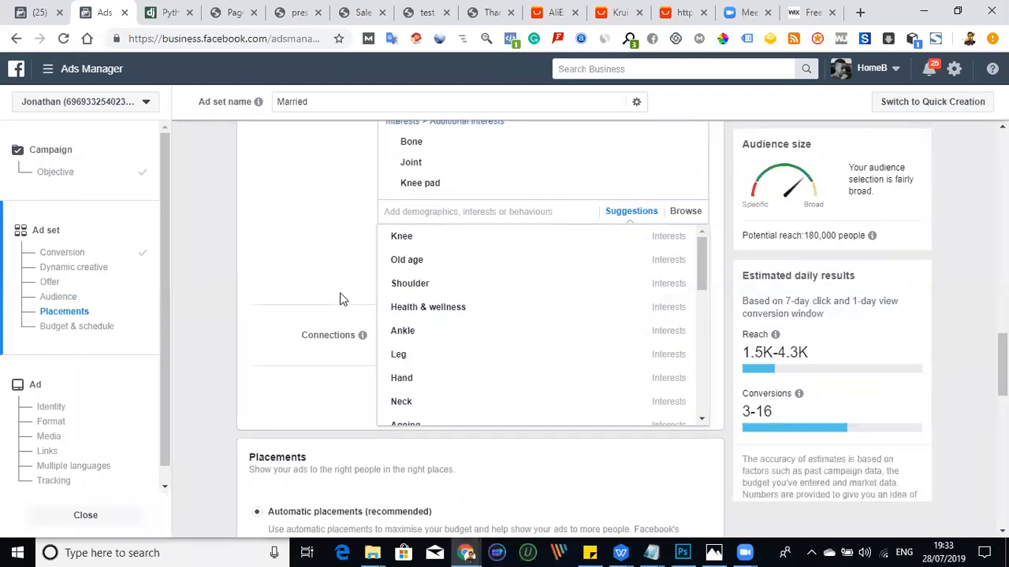
# - Look through the suggested interests and add Knee to the must-also-match condition
pyautogui.scroll(-2, 428, 331)
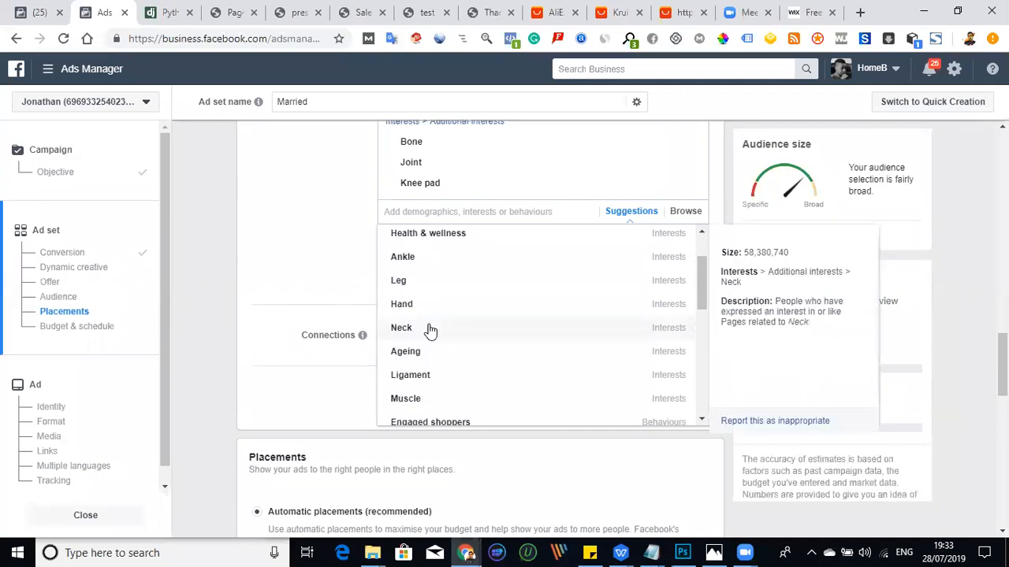
pyautogui.scroll(-3, 461, 351)
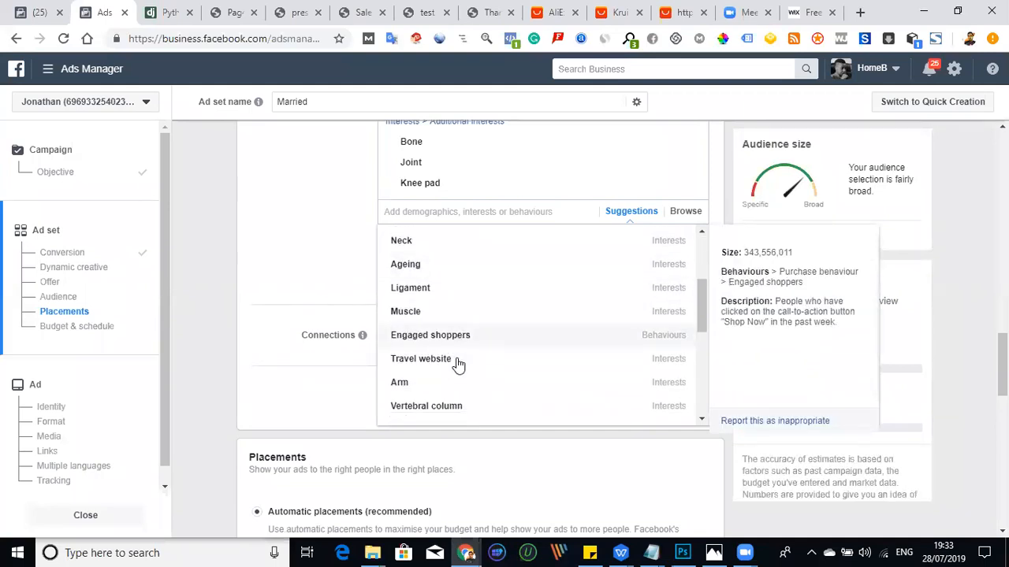
pyautogui.scroll(-2, 460, 367)
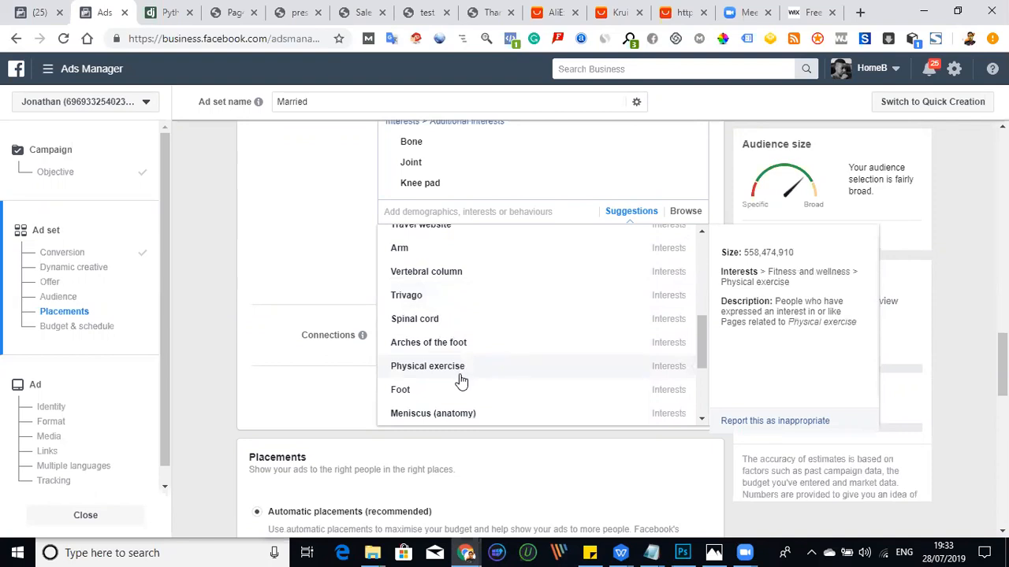
pyautogui.scroll(-2, 465, 382)
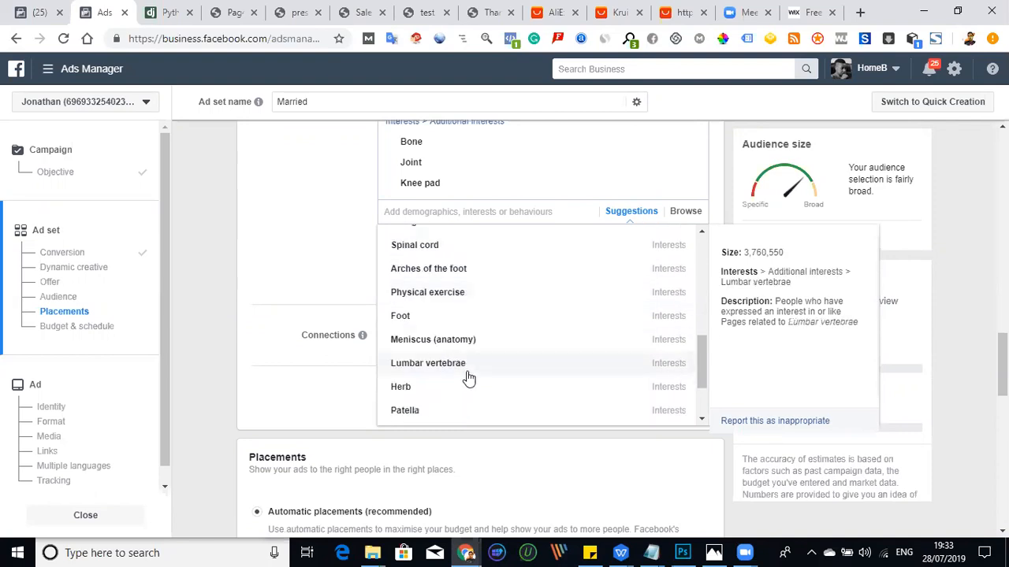
pyautogui.scroll(6, 466, 378)
pyautogui.scroll(1, 471, 369)
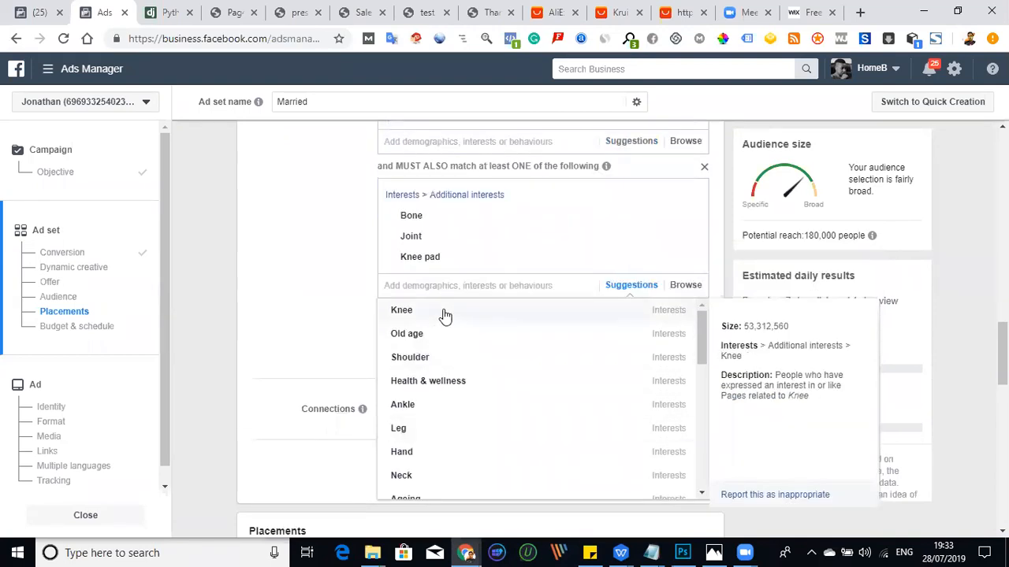
pyautogui.click(388, 319)
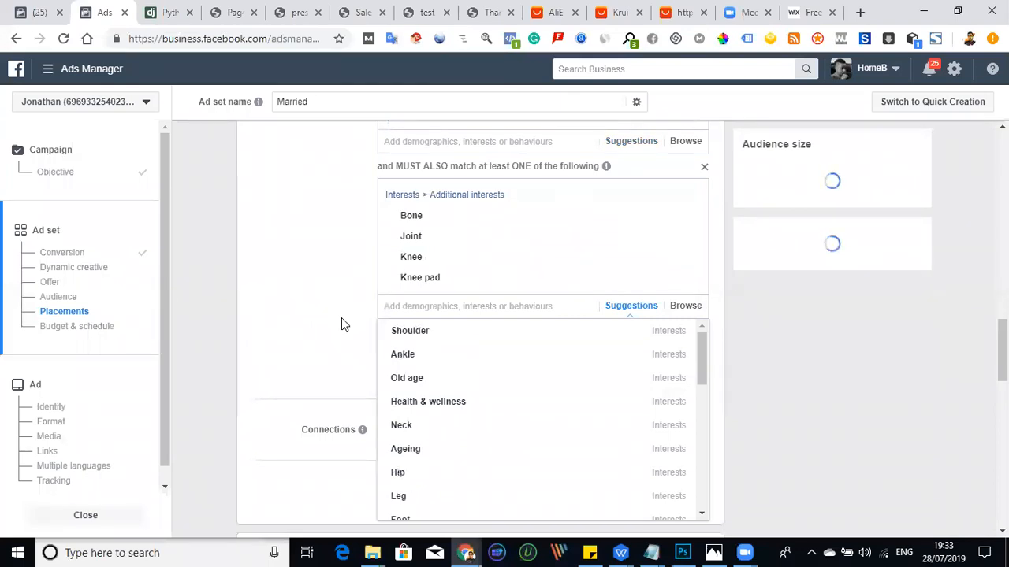
# - Review the remaining interest suggestions, add Ankle to the must-also-match condition and close the suggestions
pyautogui.scroll(-2, 349, 319)
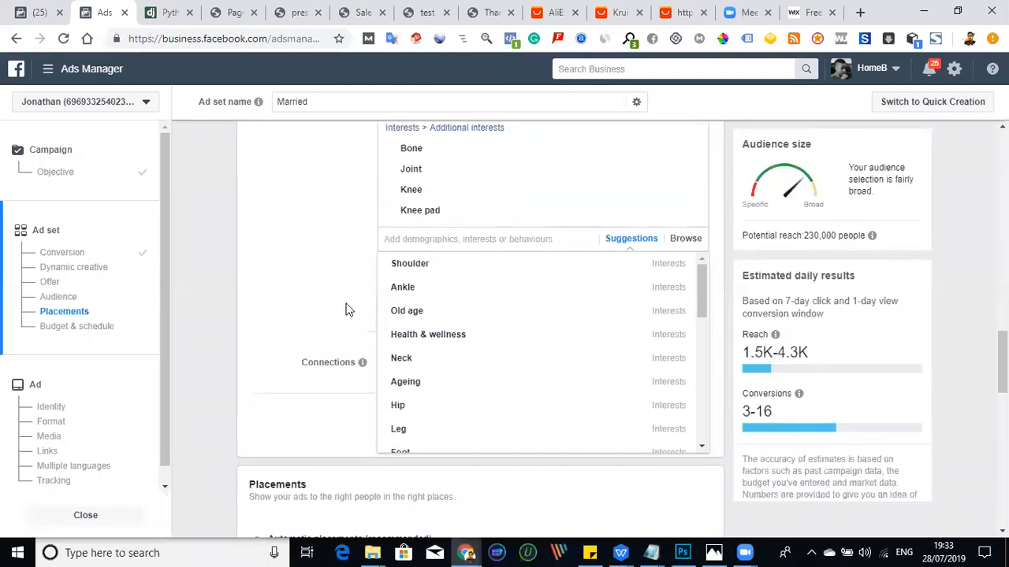
pyautogui.moveTo(445, 270)
pyautogui.scroll(-3, 443, 272)
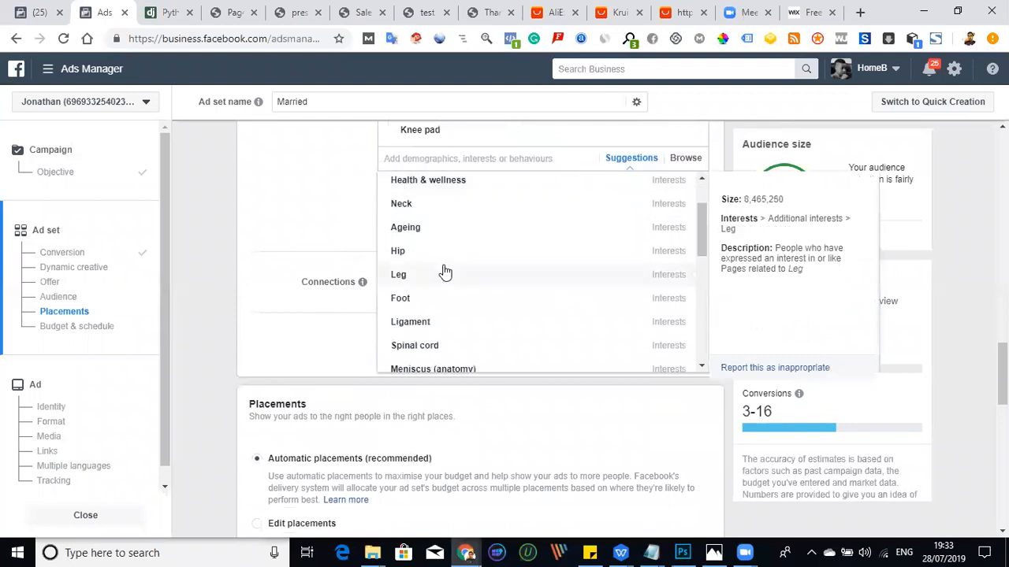
pyautogui.scroll(-4, 432, 286)
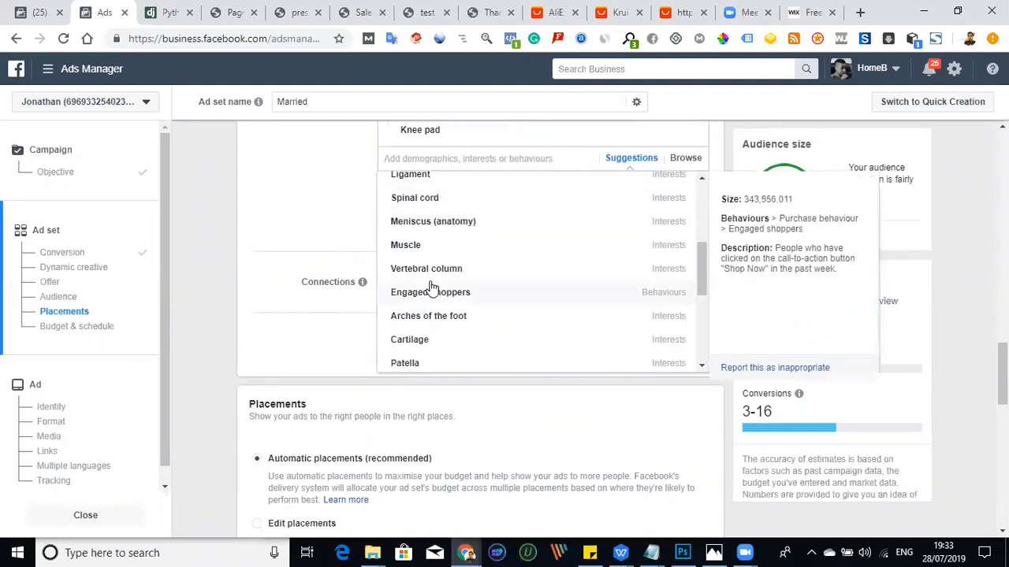
pyautogui.scroll(-2, 435, 298)
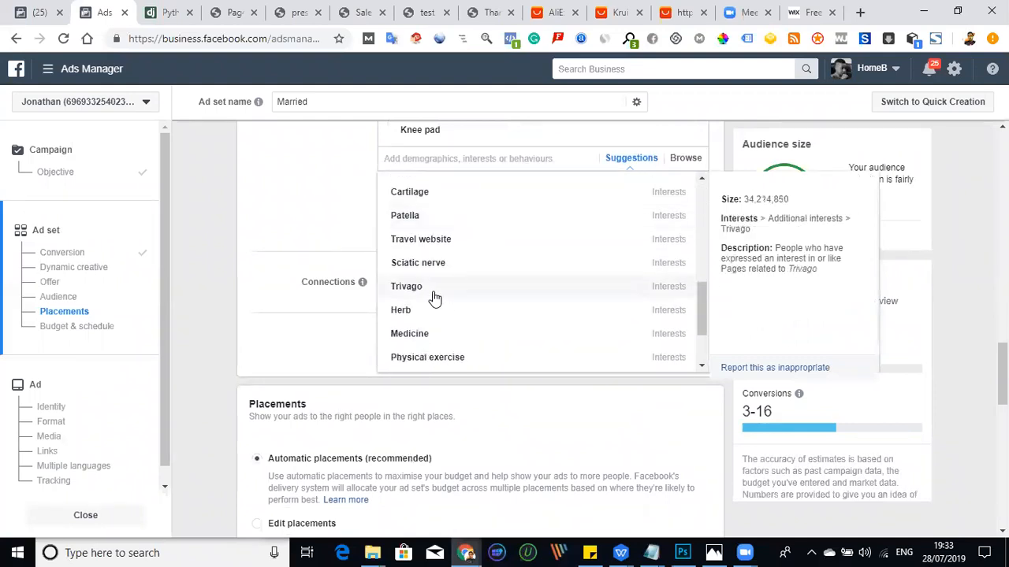
pyautogui.scroll(-2, 434, 298)
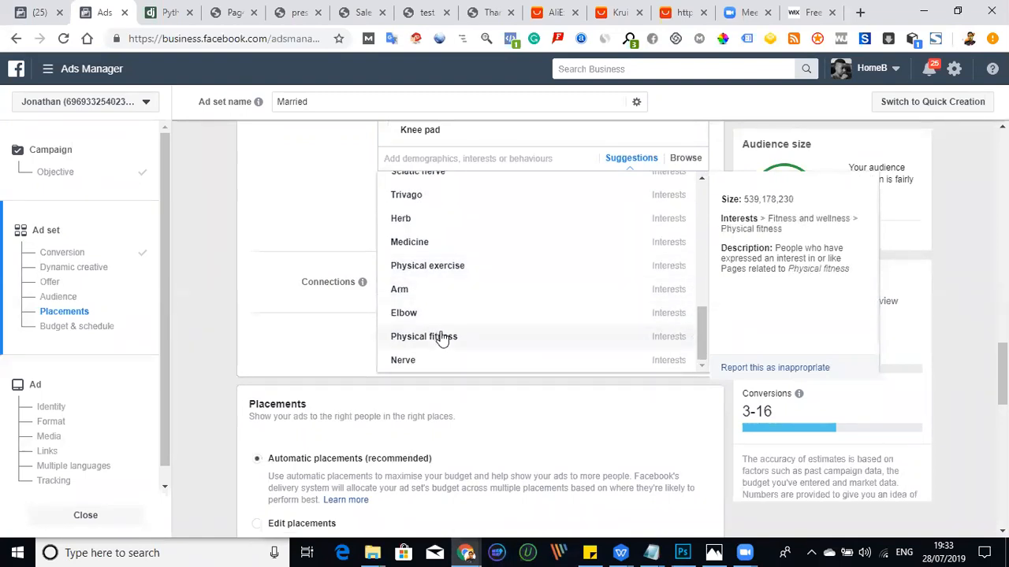
pyautogui.scroll(5, 442, 337)
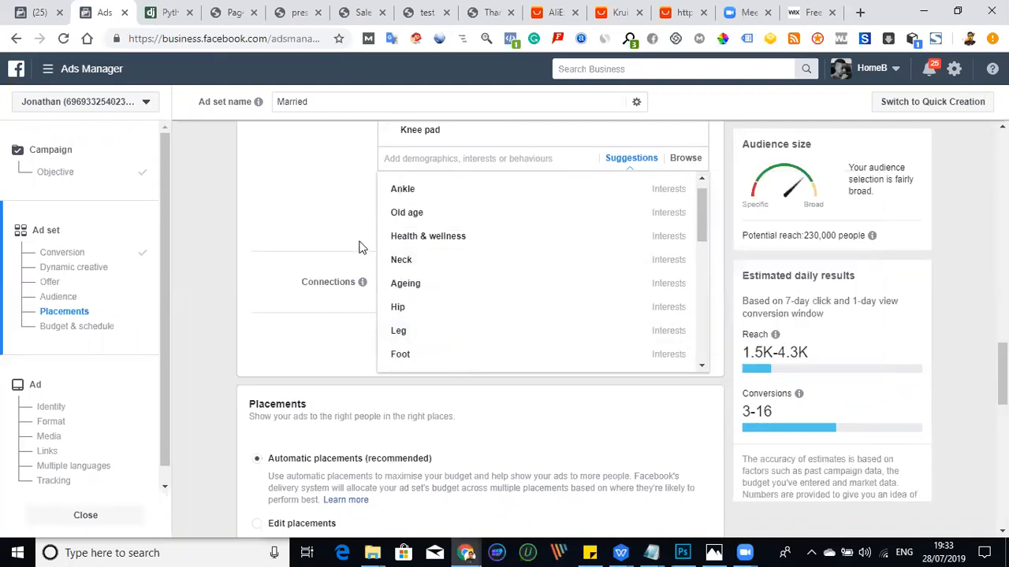
pyautogui.scroll(1, 398, 253)
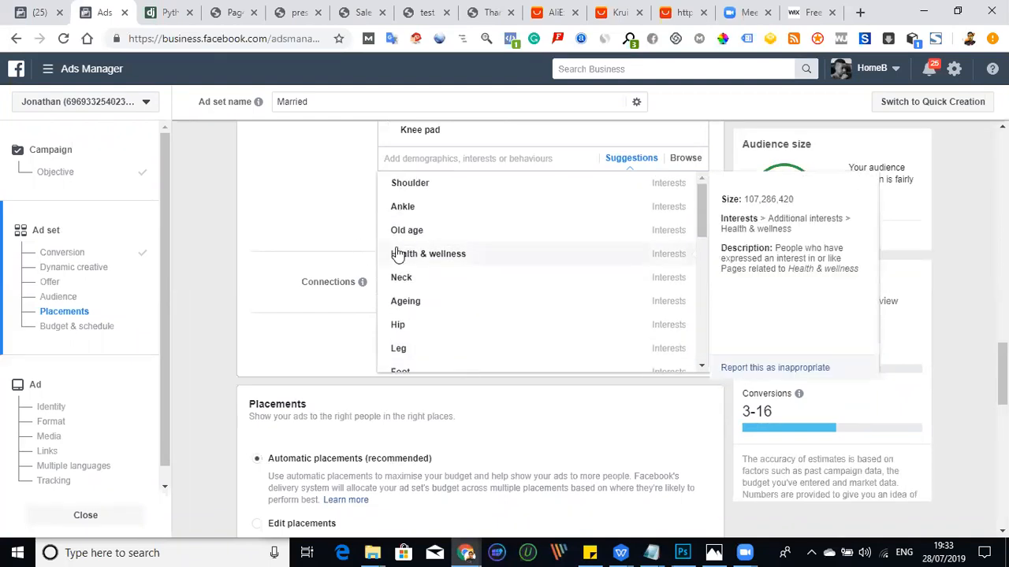
pyautogui.click(423, 214)
pyautogui.scroll(3, 423, 214)
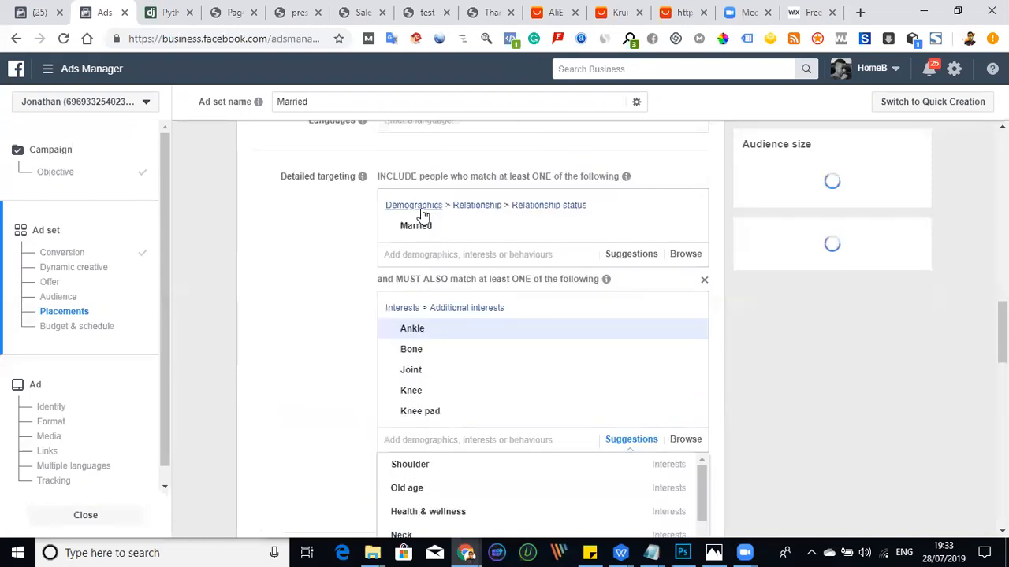
pyautogui.click(335, 286)
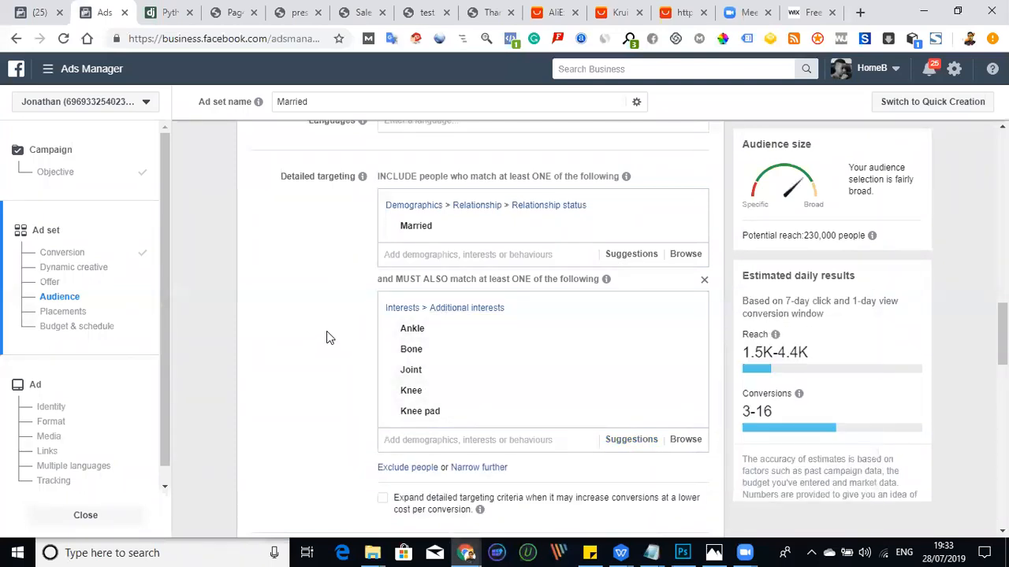
pyautogui.scroll(-2, 316, 325)
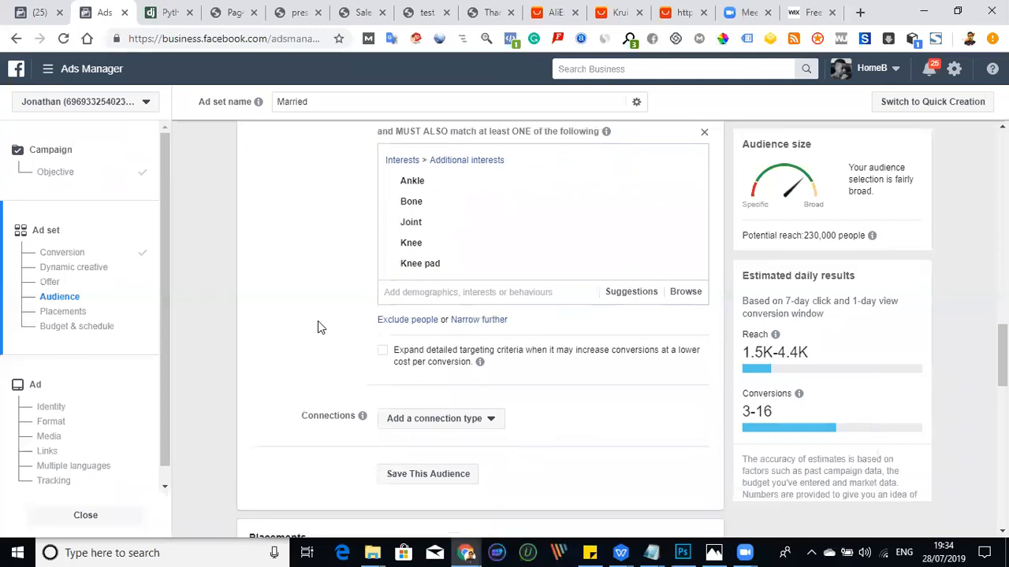
# - Review the detailed targeting, set the ad set's daily budget to ₦2,000 and continue to the ad setup
pyautogui.scroll(1, 317, 322)
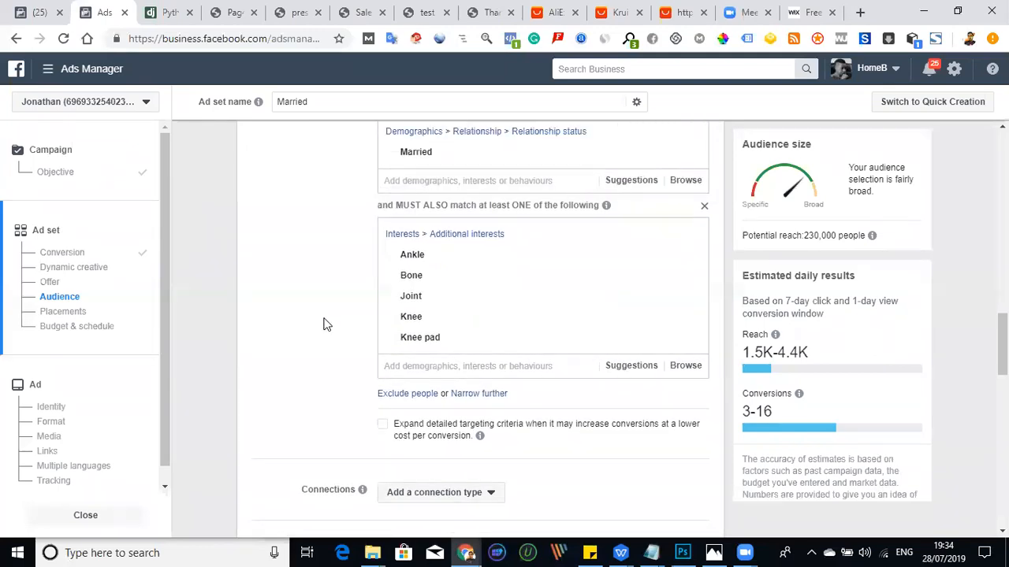
pyautogui.scroll(1, 324, 320)
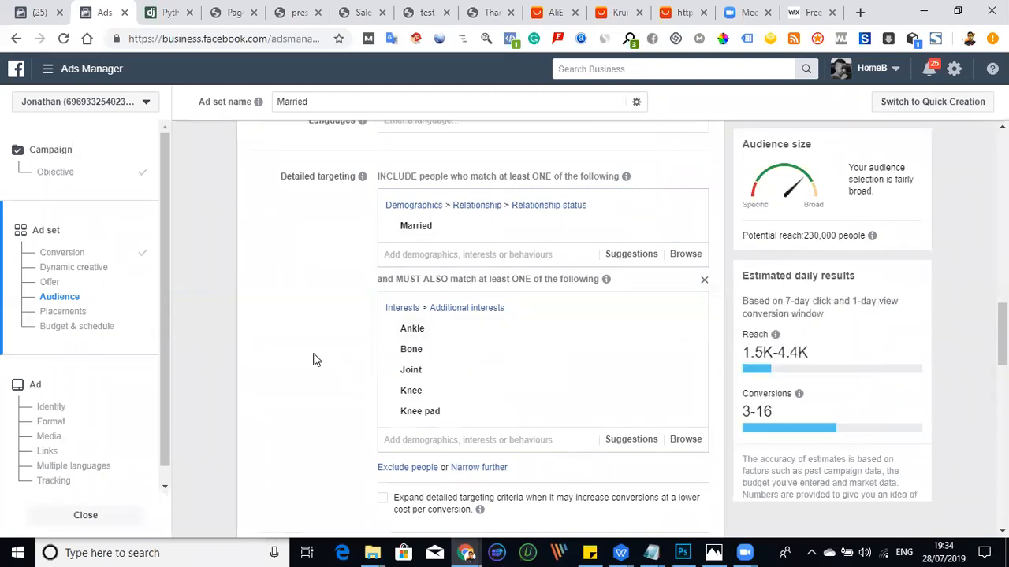
pyautogui.scroll(-3, 320, 335)
pyautogui.scroll(-2, 319, 346)
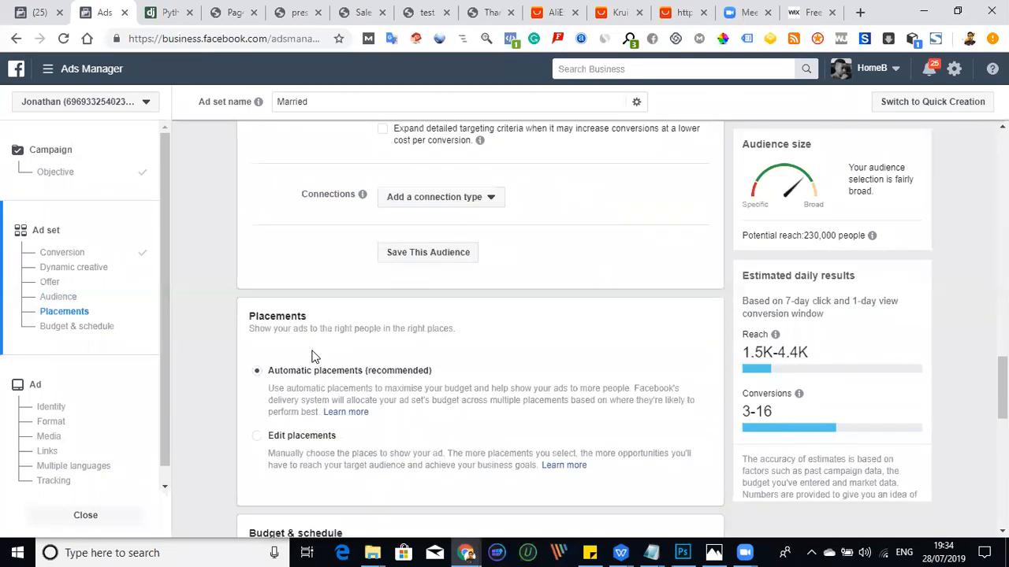
pyautogui.scroll(-8, 436, 366)
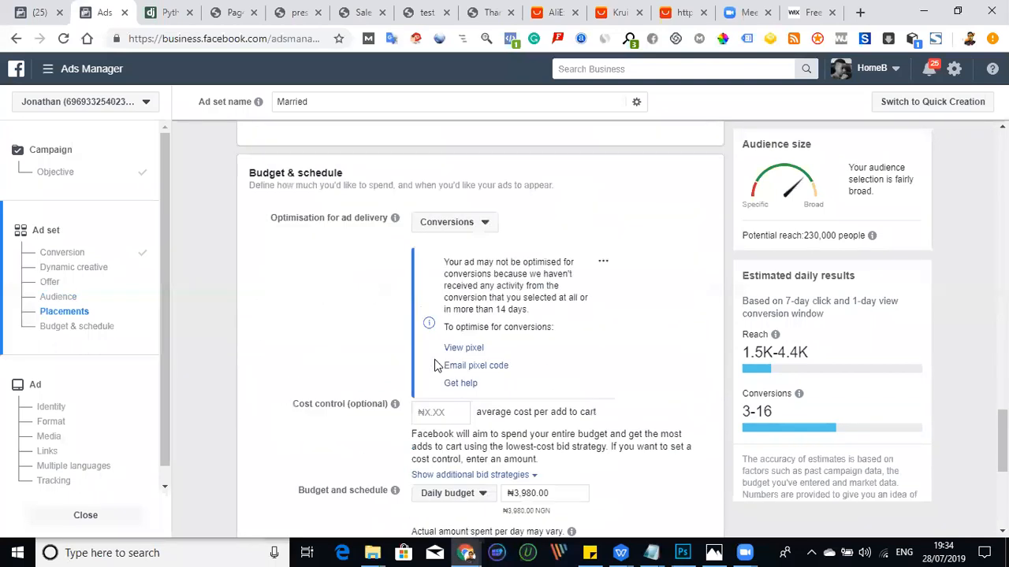
pyautogui.scroll(2, 639, 375)
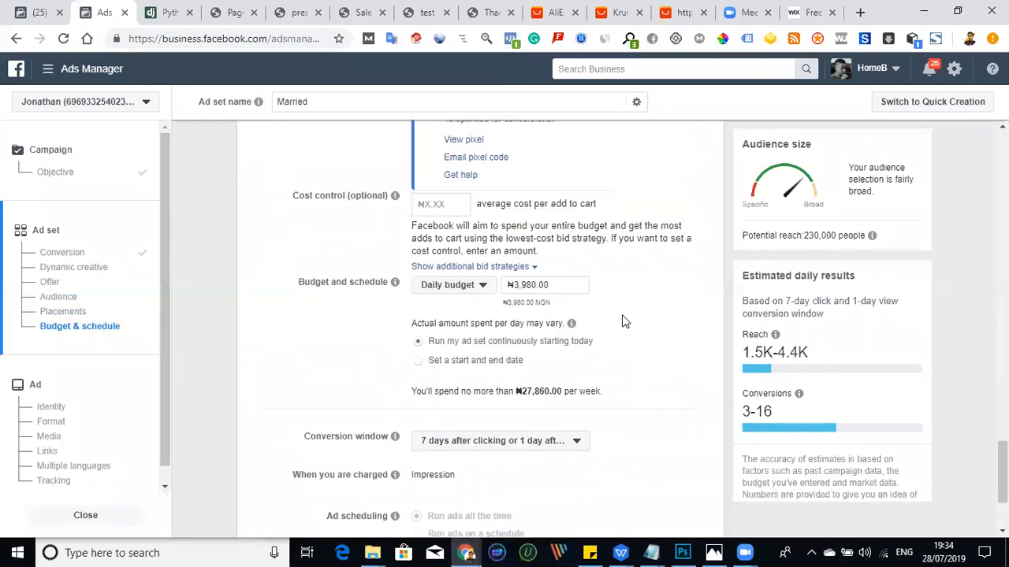
pyautogui.moveTo(515, 285); pyautogui.dragTo(536, 285)
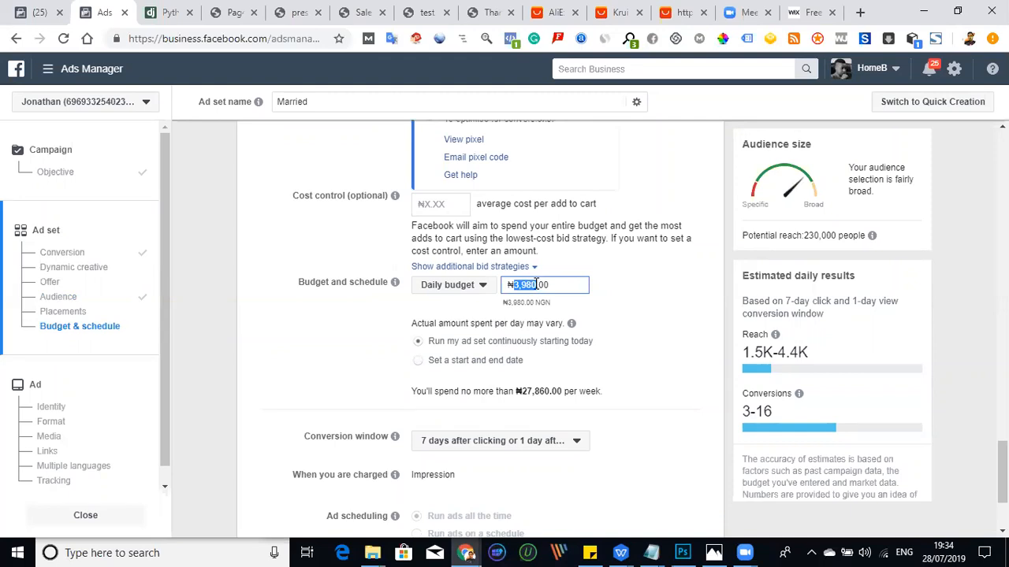
pyautogui.write('20000')
pyautogui.press('BackSpace')
pyautogui.click(631, 311)
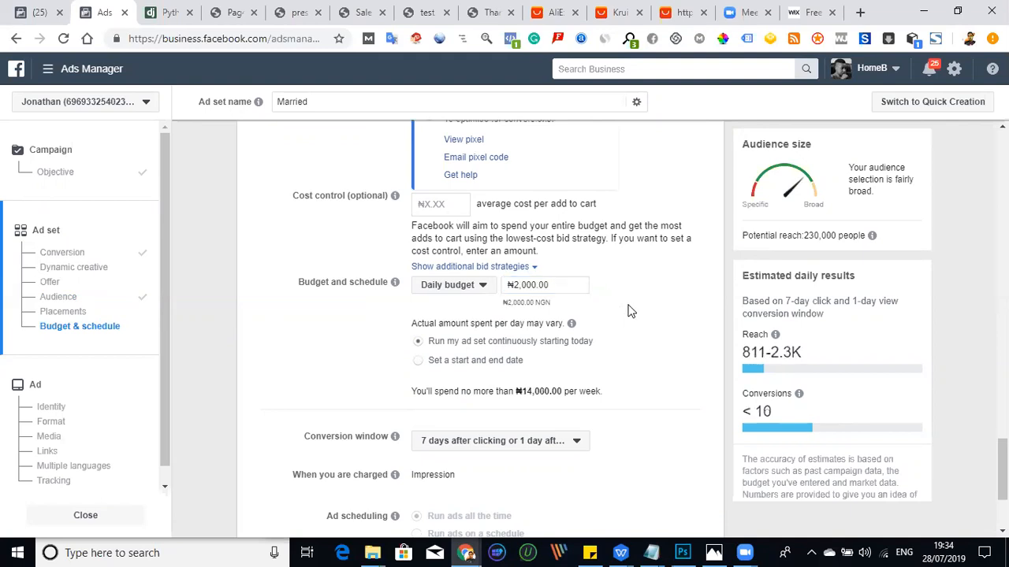
pyautogui.scroll(-3, 631, 313)
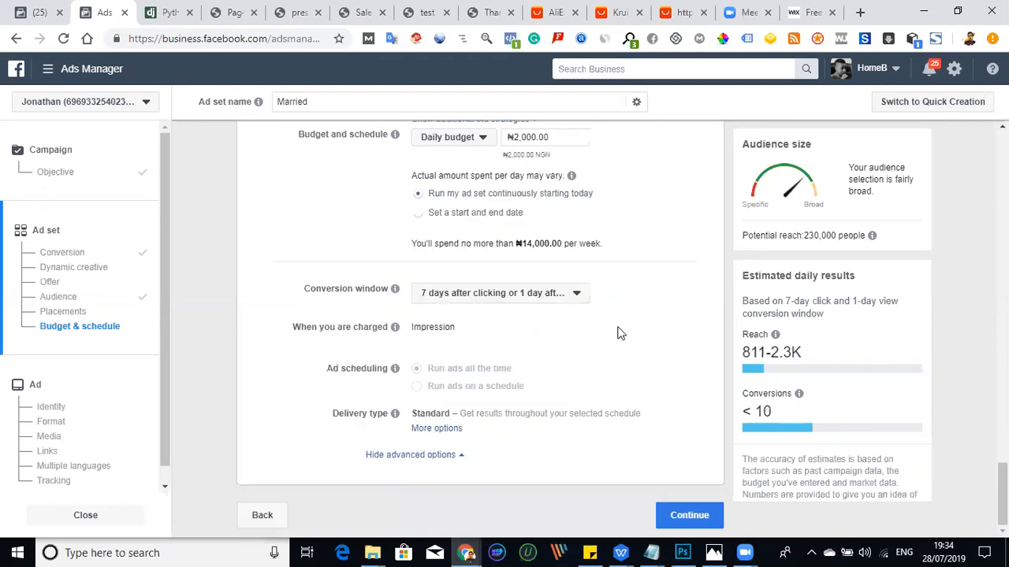
pyautogui.click(685, 519)
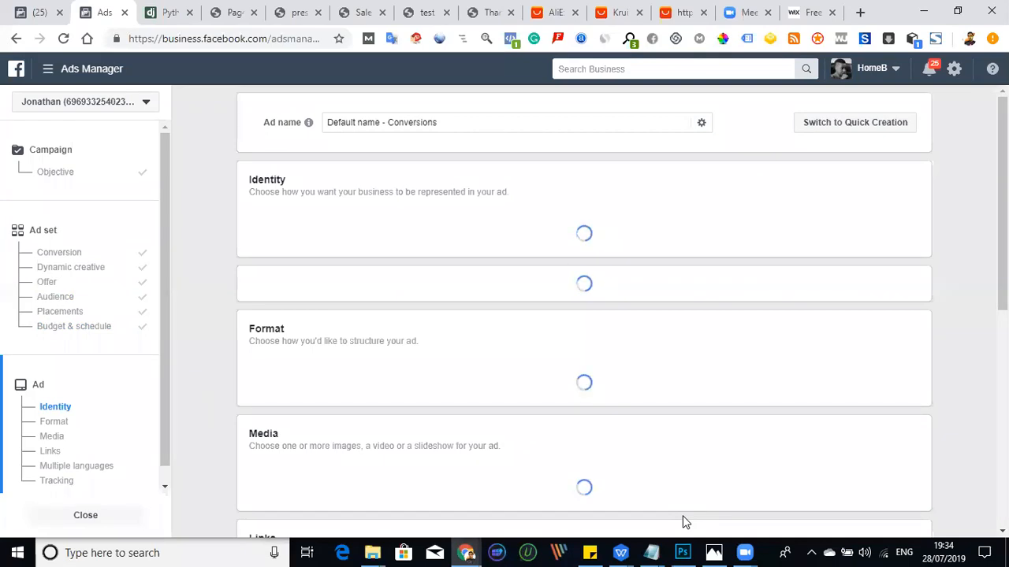
# - Replace the default ad name with athritisimg
pyautogui.click(441, 121)
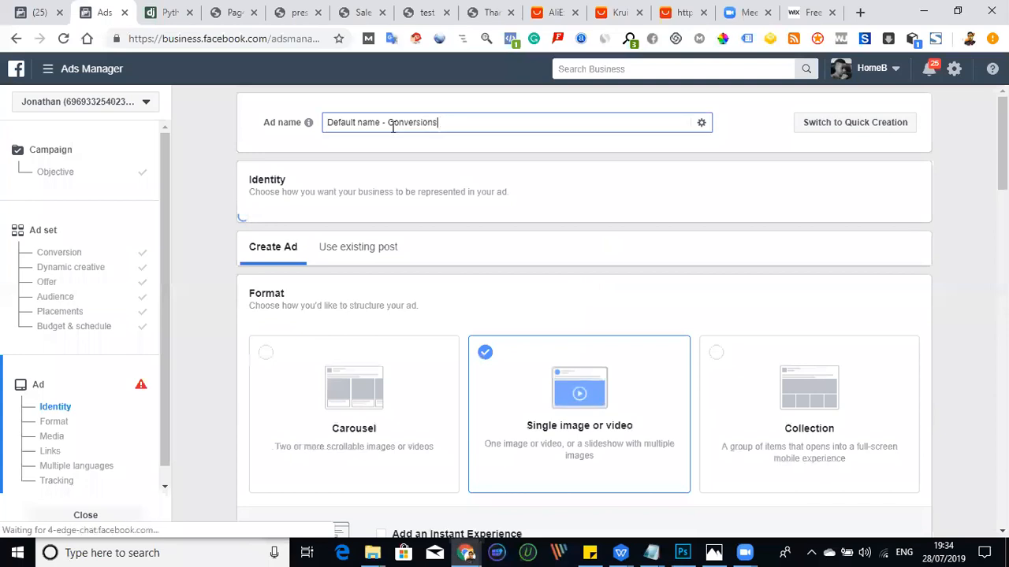
pyautogui.moveTo(441, 122); pyautogui.dragTo(328, 123)
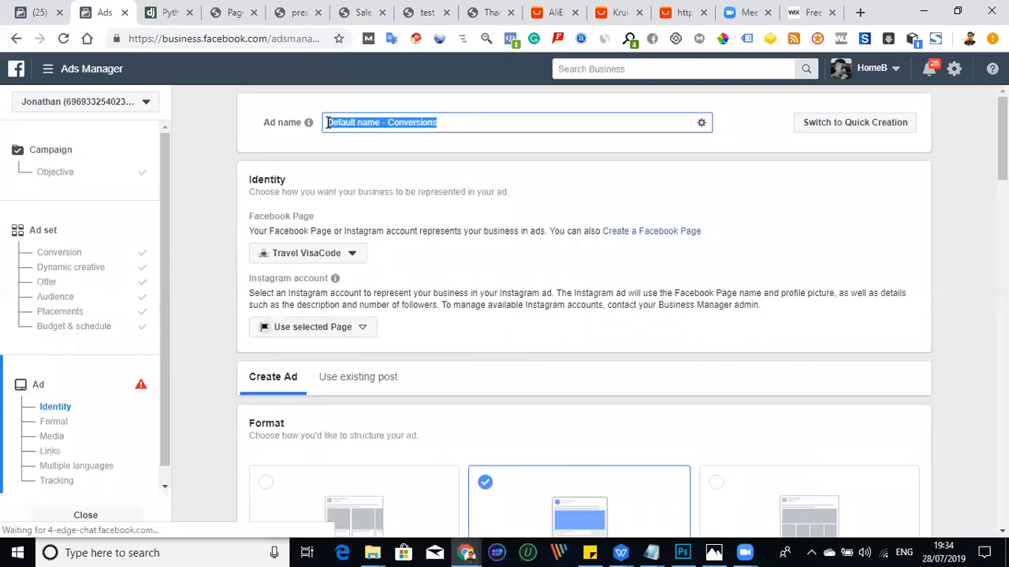
pyautogui.press('BackSpace')
pyautogui.write('Jath')
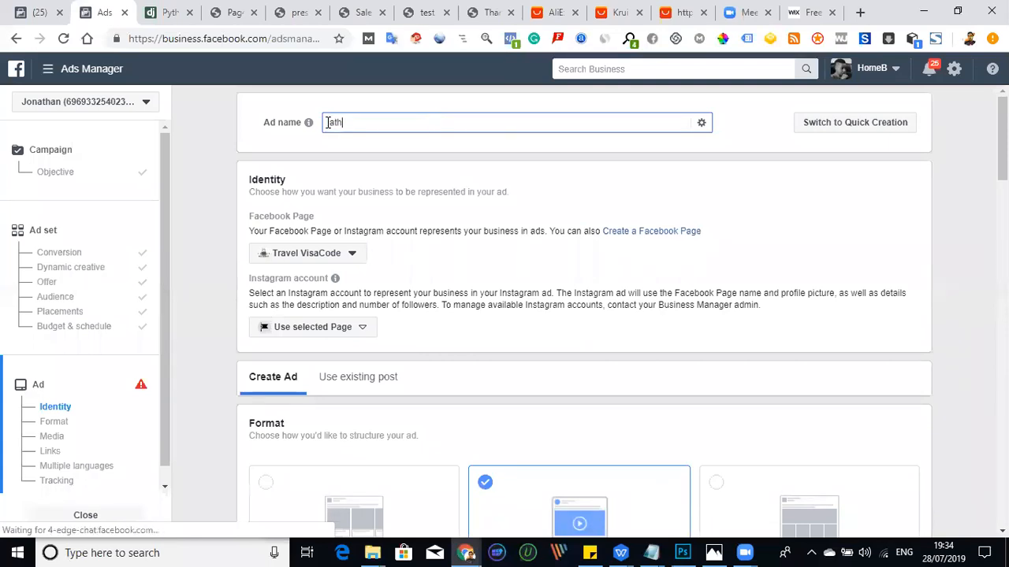
pyautogui.write('ritis')
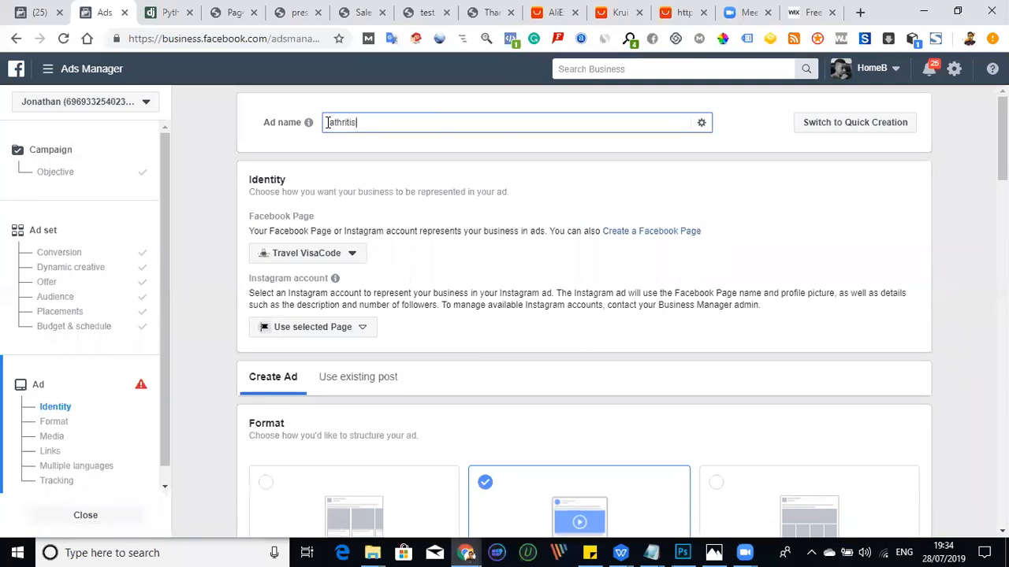
pyautogui.write('imo')
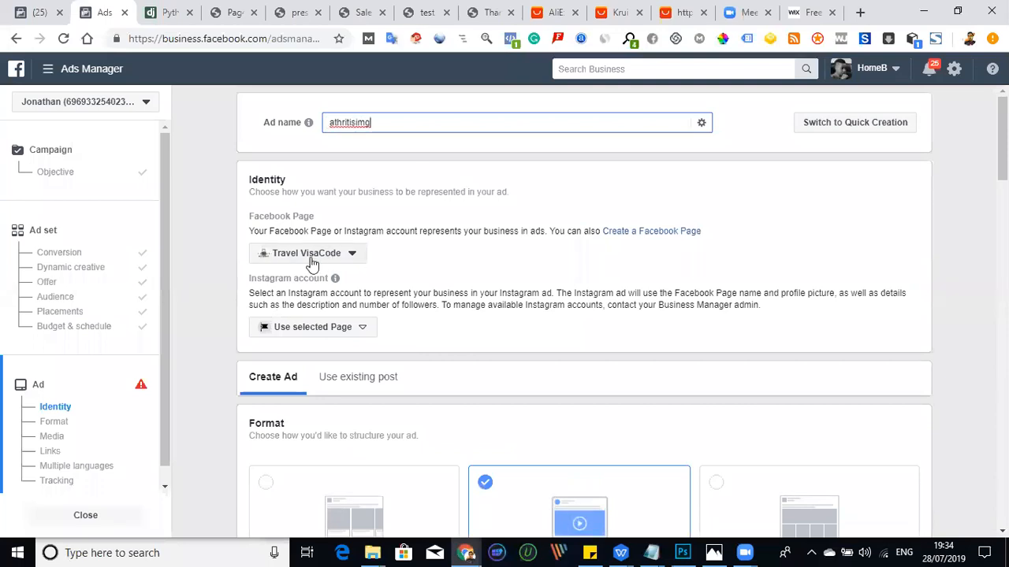
# - Choose the personal page Classire as the Facebook Page representing the ad
pyautogui.click(312, 264)
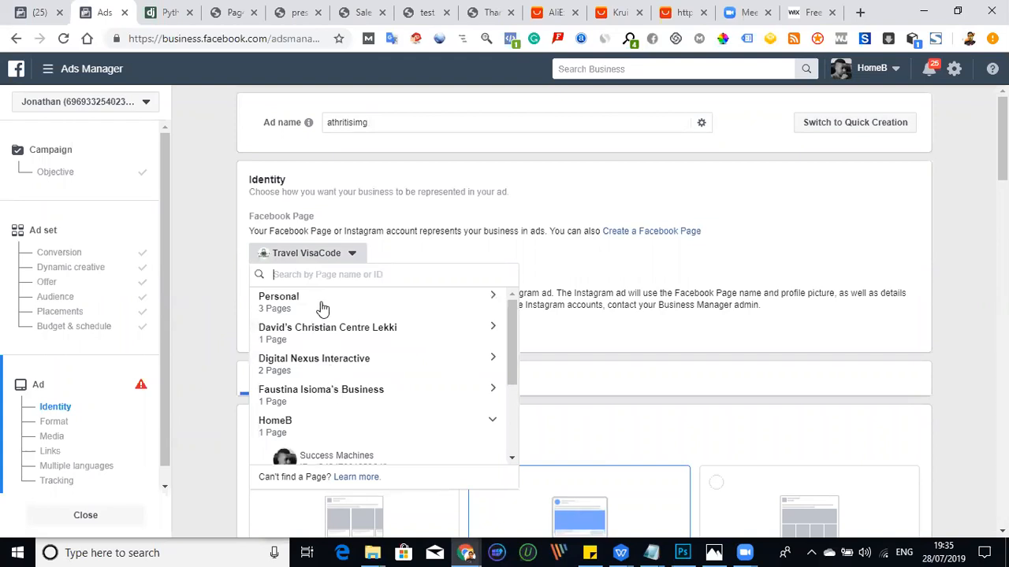
pyautogui.click(322, 305)
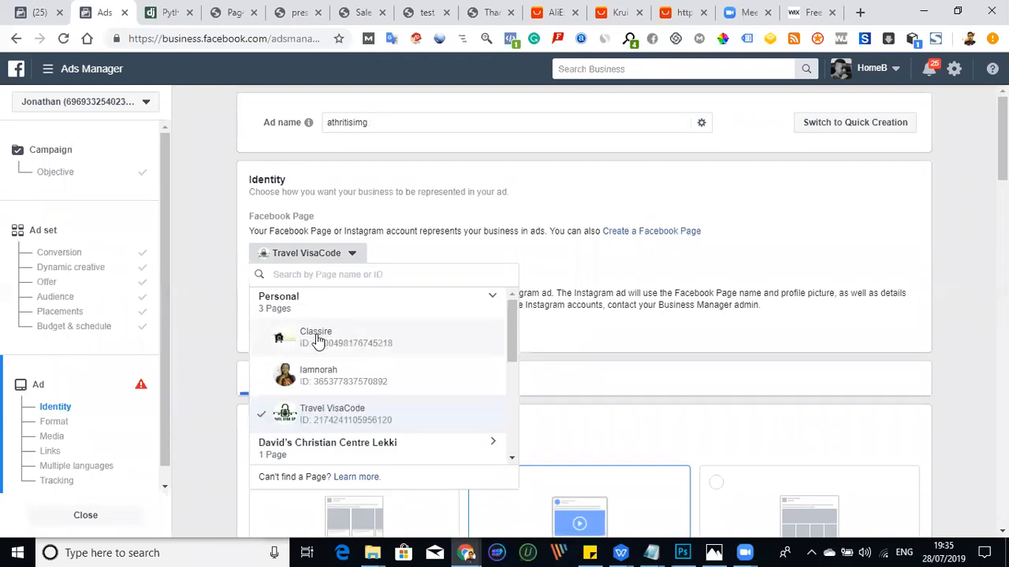
pyautogui.click(318, 340)
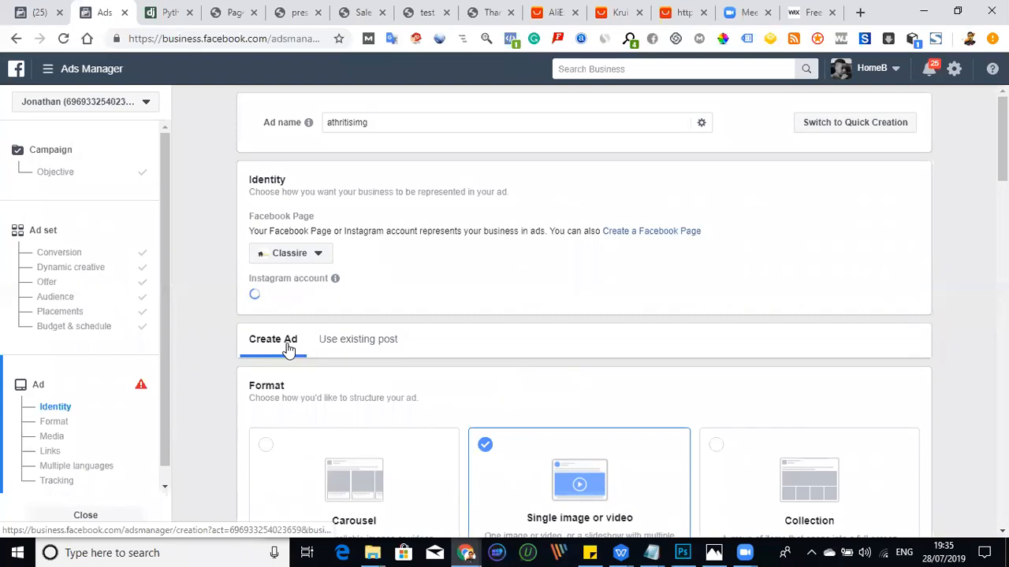
# - Start an image upload for the ad's media and browse to the arthritis folder on the Desktop
pyautogui.scroll(-1, 307, 339)
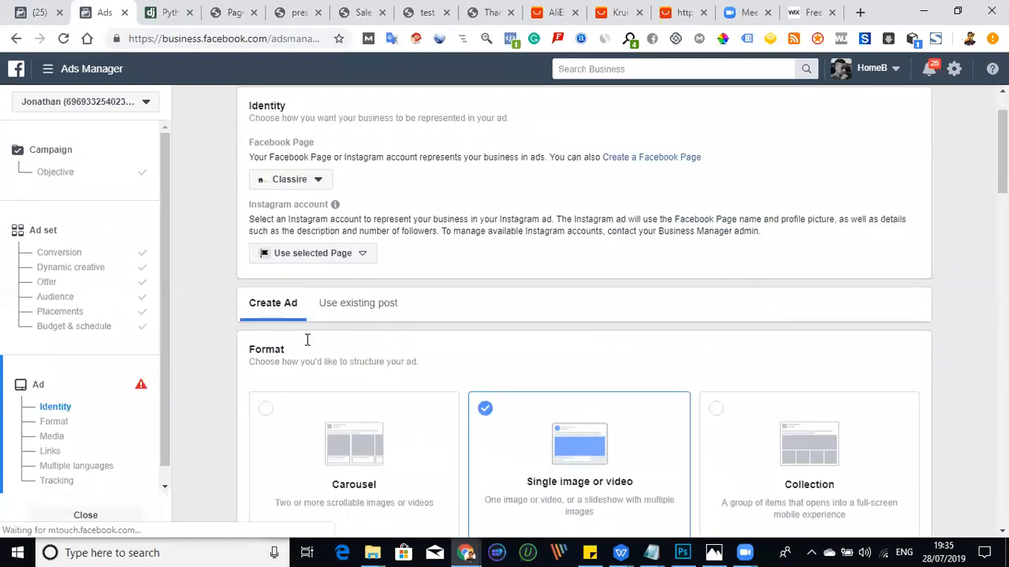
pyautogui.scroll(-3, 308, 362)
pyautogui.scroll(-5, 305, 369)
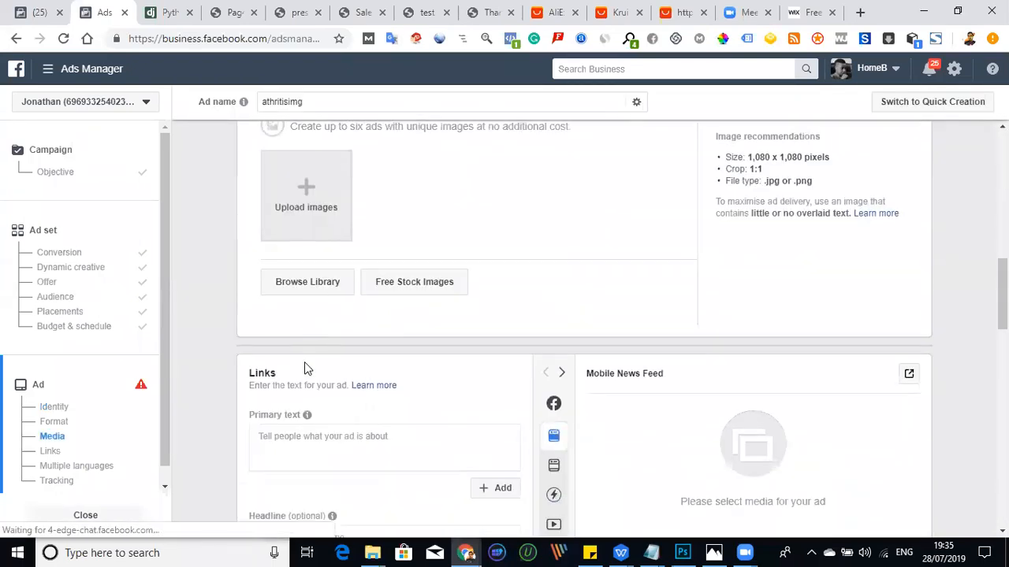
pyautogui.scroll(-2, 306, 354)
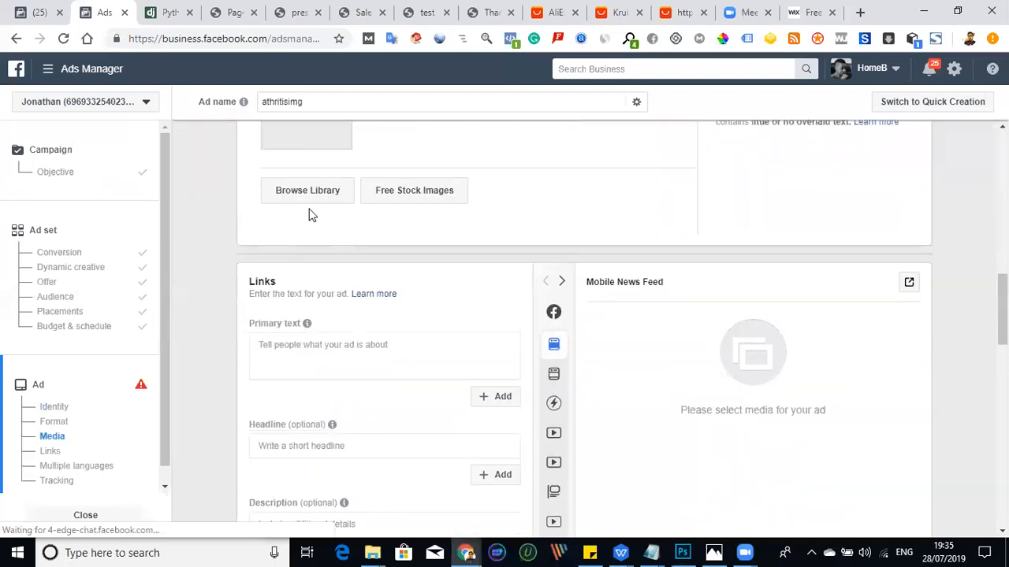
pyautogui.scroll(3, 308, 215)
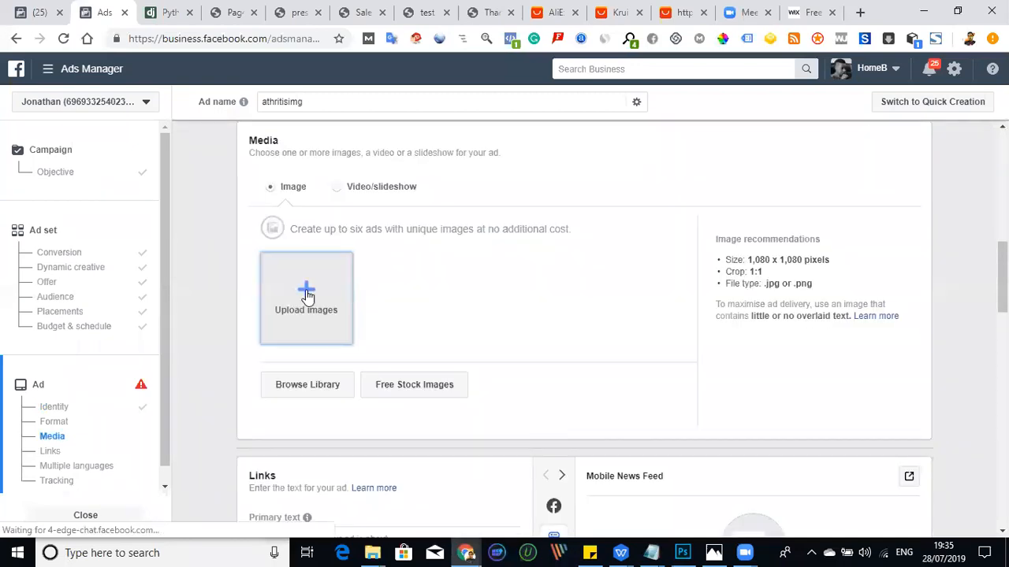
pyautogui.click(306, 294)
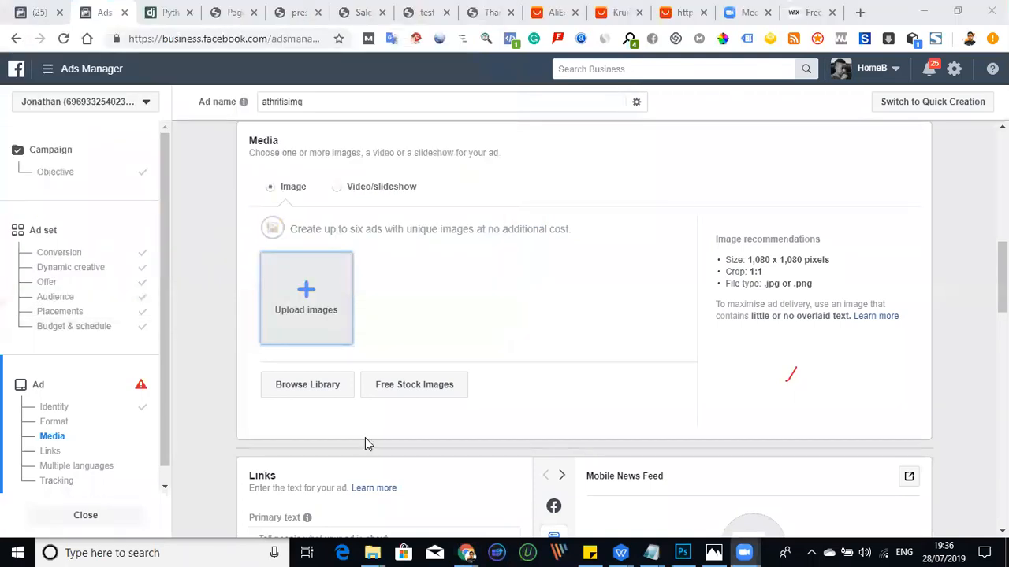
pyautogui.click(307, 288)
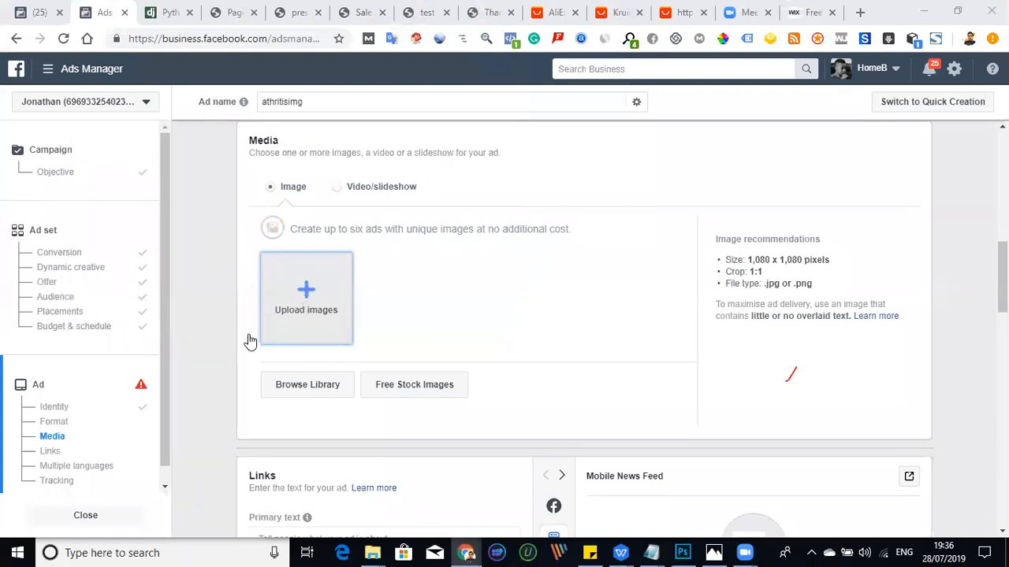
pyautogui.click(306, 305)
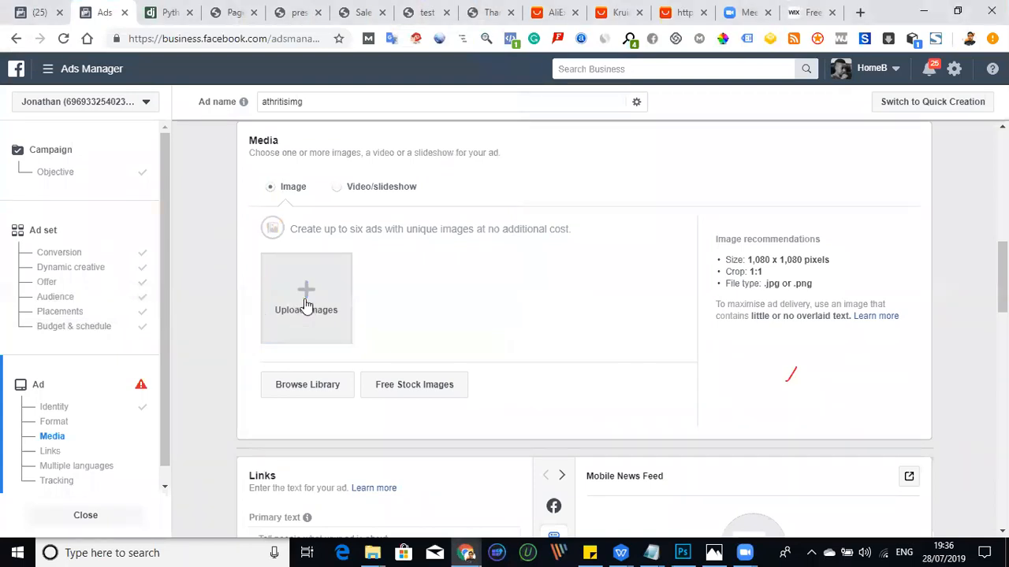
pyautogui.click(306, 306)
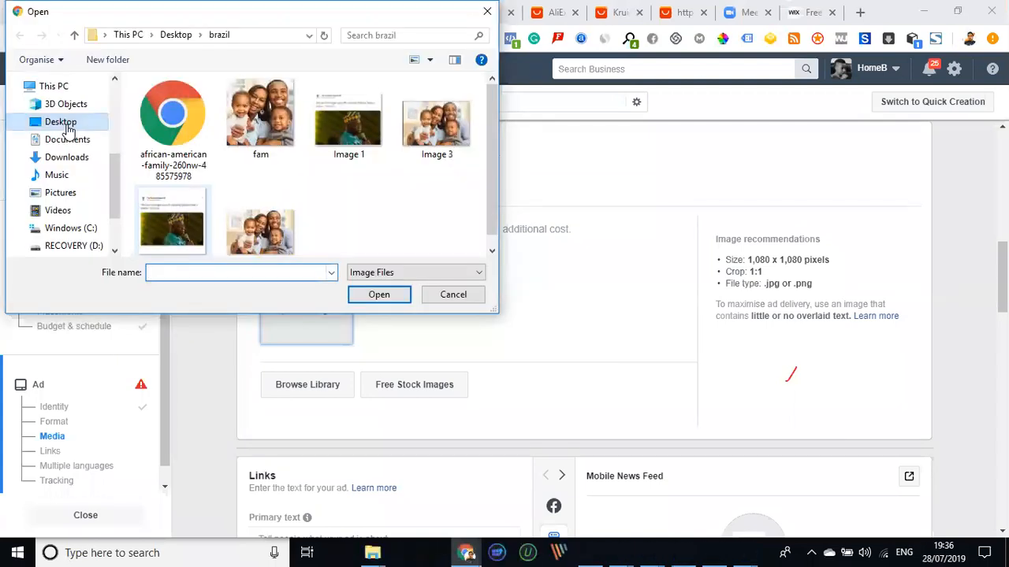
pyautogui.click(61, 122)
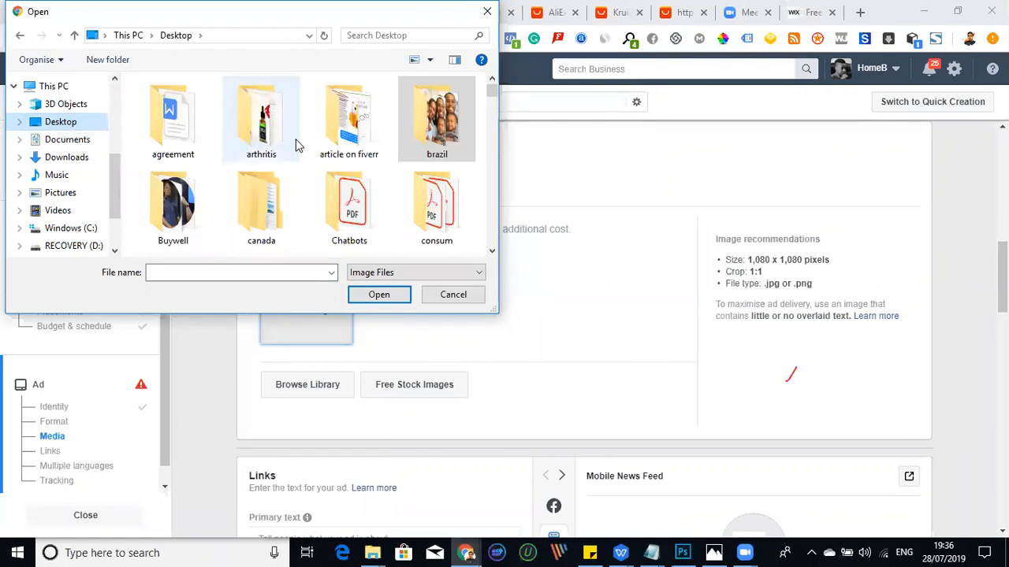
pyautogui.doubleClick(295, 145)
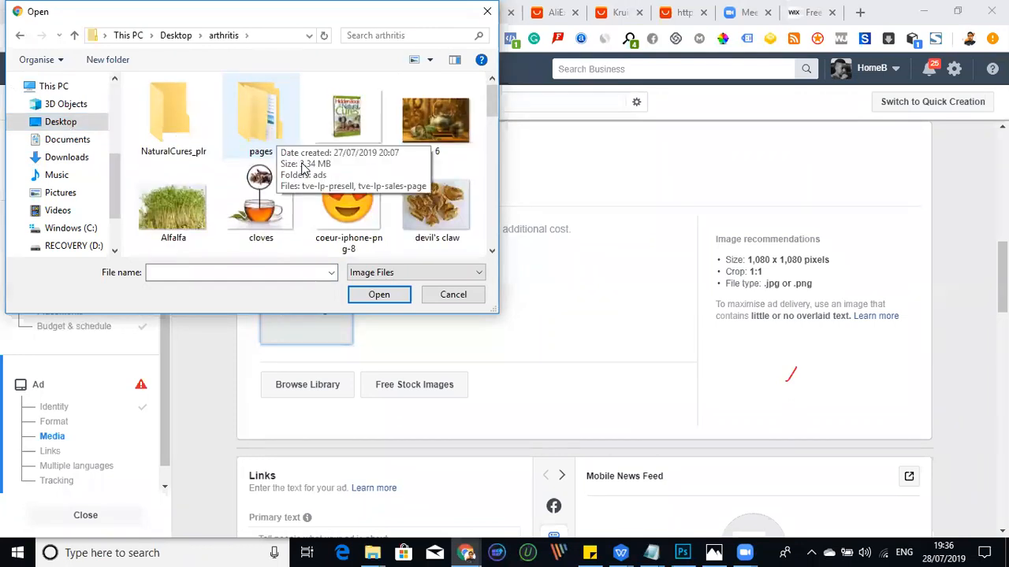
# - Look through the image thumbnails in the arthritis folder for a suitable ad picture
pyautogui.scroll(-3, 302, 223)
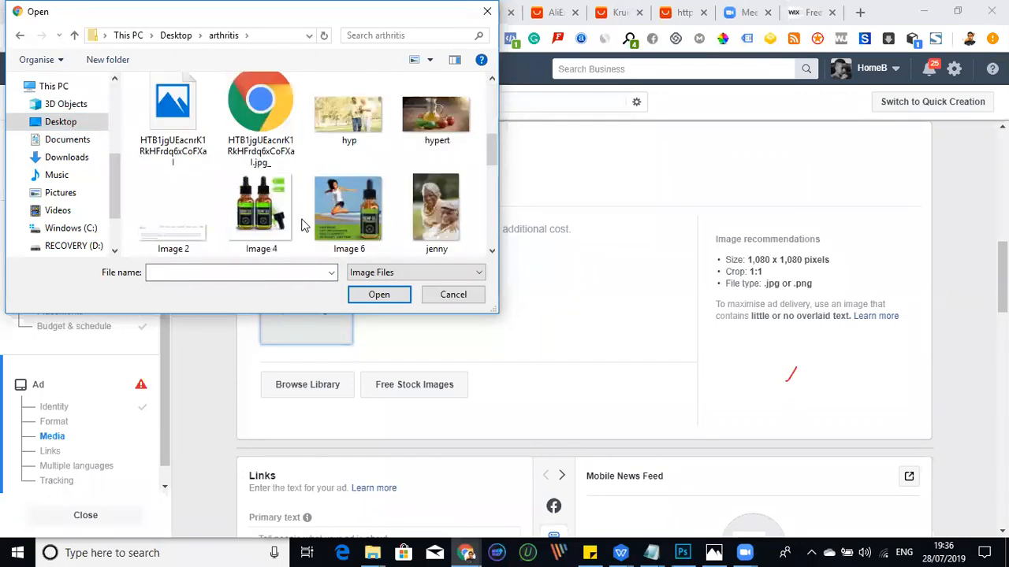
pyautogui.scroll(-2, 304, 213)
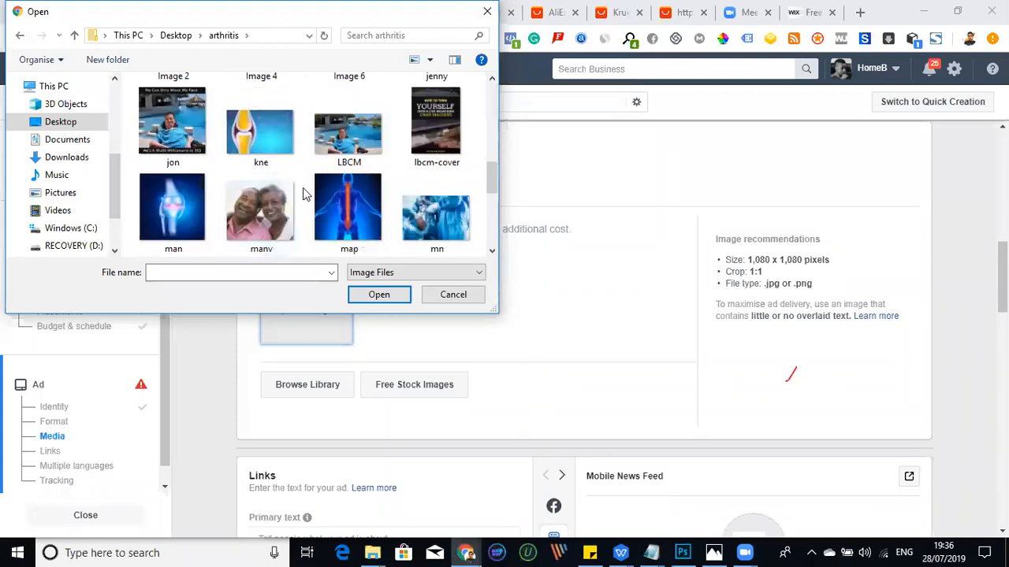
pyautogui.scroll(-1, 266, 185)
pyautogui.scroll(-5, 266, 186)
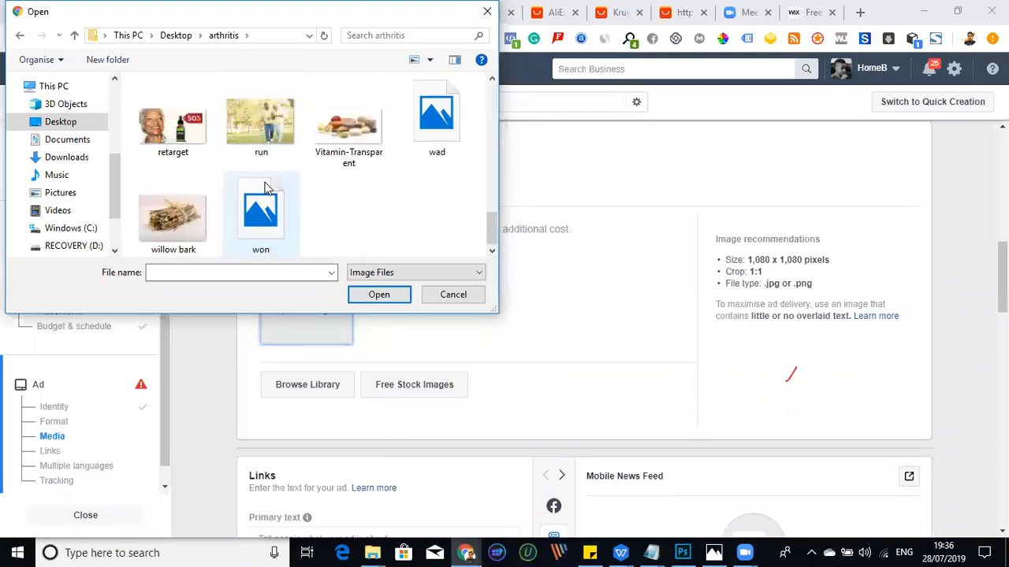
pyautogui.scroll(5, 265, 186)
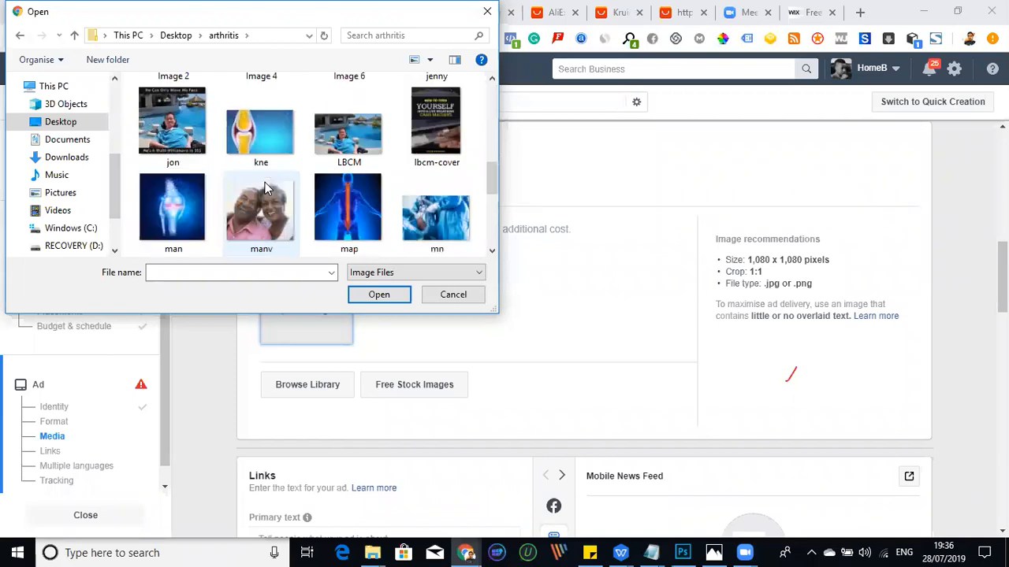
pyautogui.scroll(2, 265, 186)
pyautogui.scroll(-4, 266, 187)
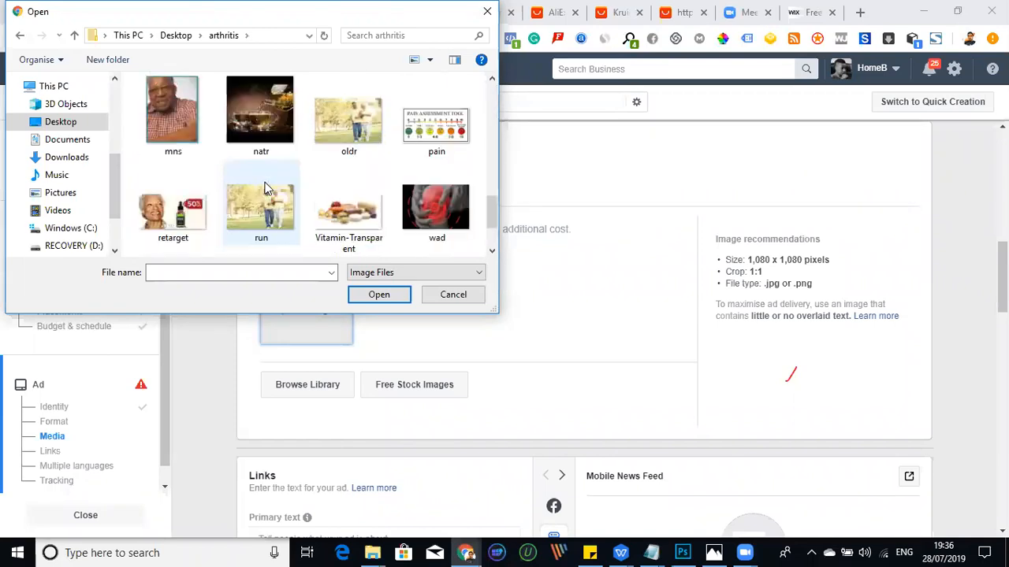
pyautogui.scroll(1, 264, 188)
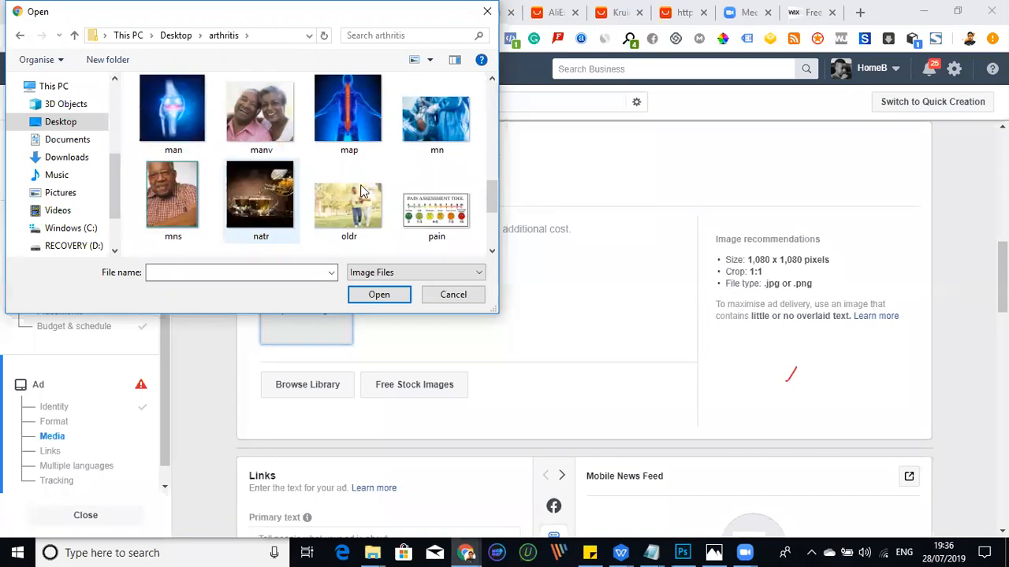
pyautogui.scroll(10, 362, 191)
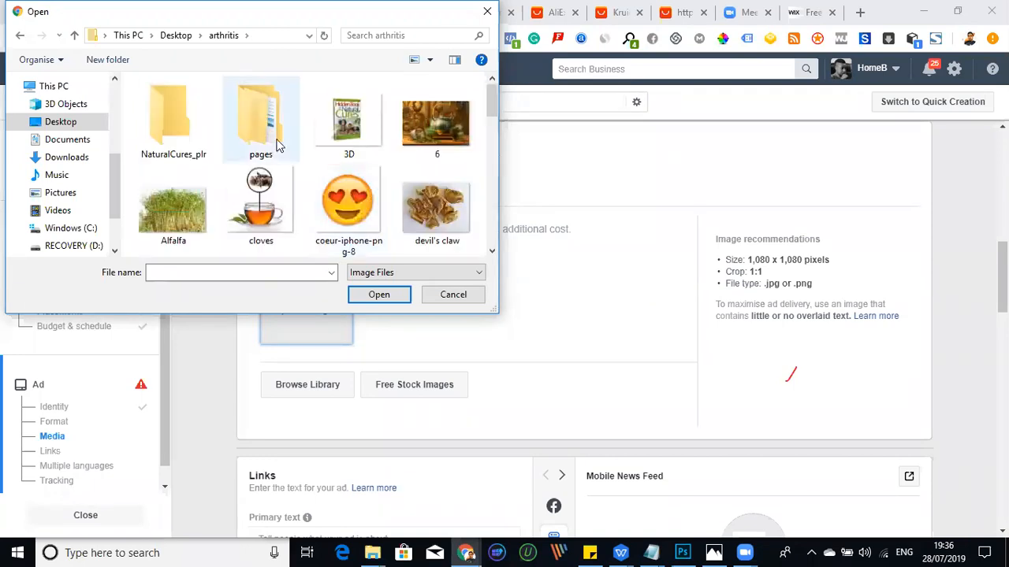
# - Check the pages/ads and NaturalCures_plr subfolders for usable ad images, returning to the arthritis folder
pyautogui.press('Return')
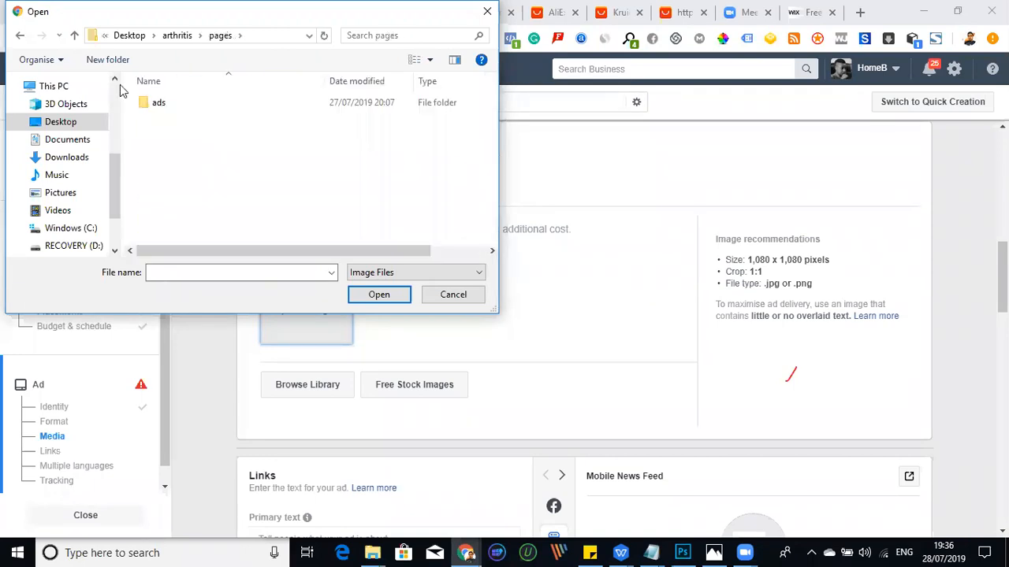
pyautogui.doubleClick(179, 105)
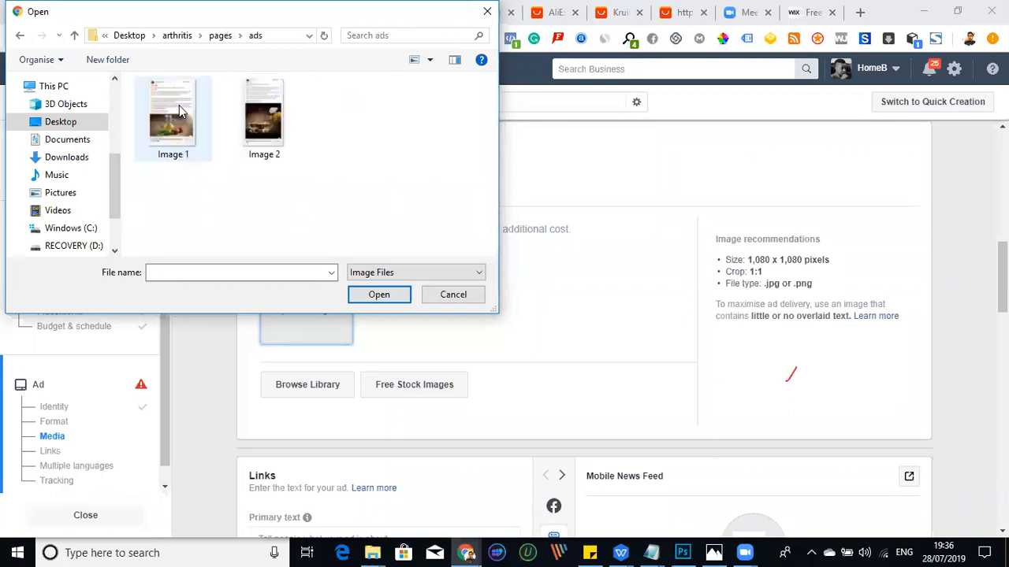
pyautogui.doubleClick(76, 35)
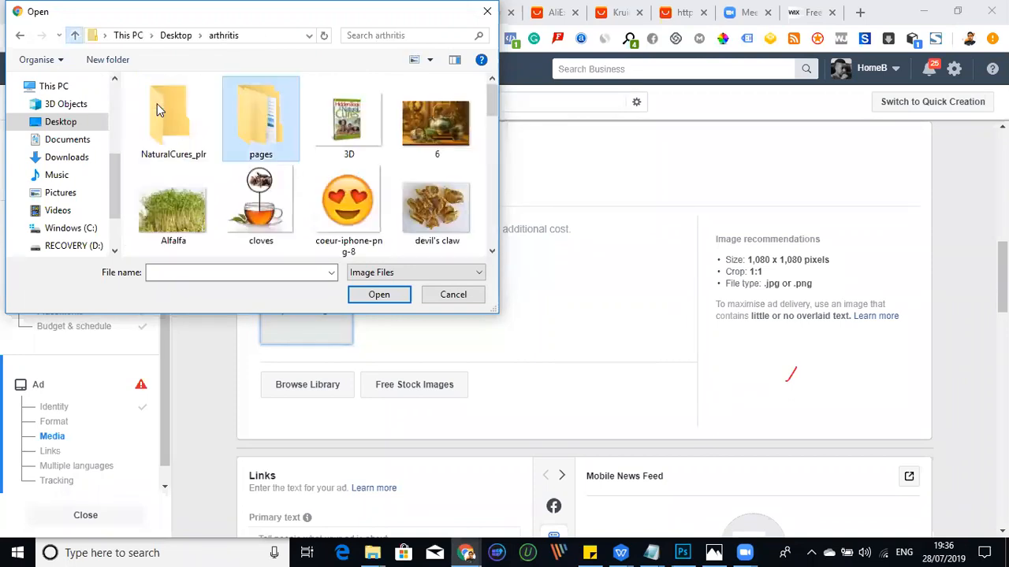
pyautogui.click(162, 110)
pyautogui.press('Return')
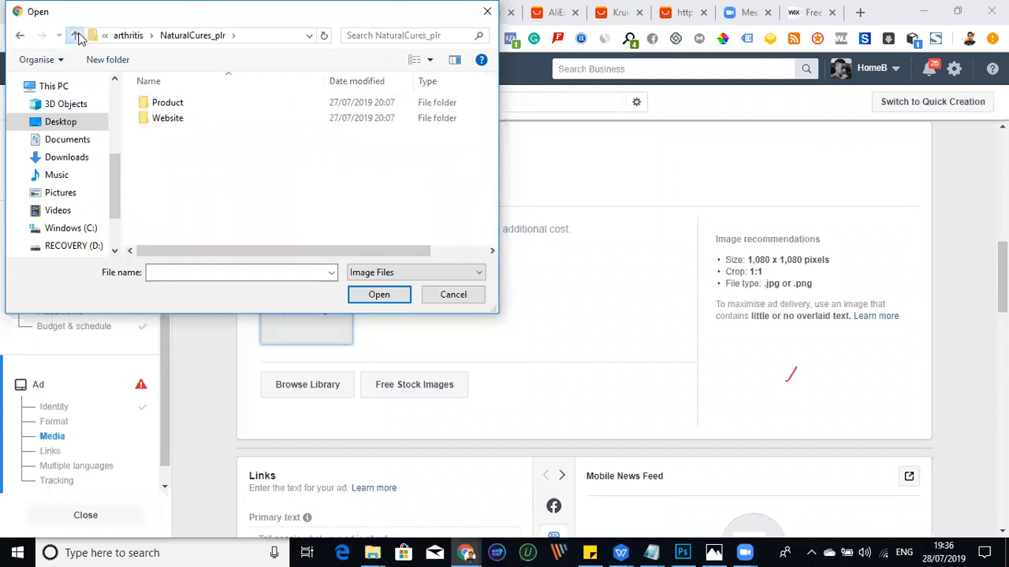
pyautogui.click(75, 35)
# - Upload the map image of the highlighted spine from the arthritis folder as the ad's media
pyautogui.scroll(-1, 382, 213)
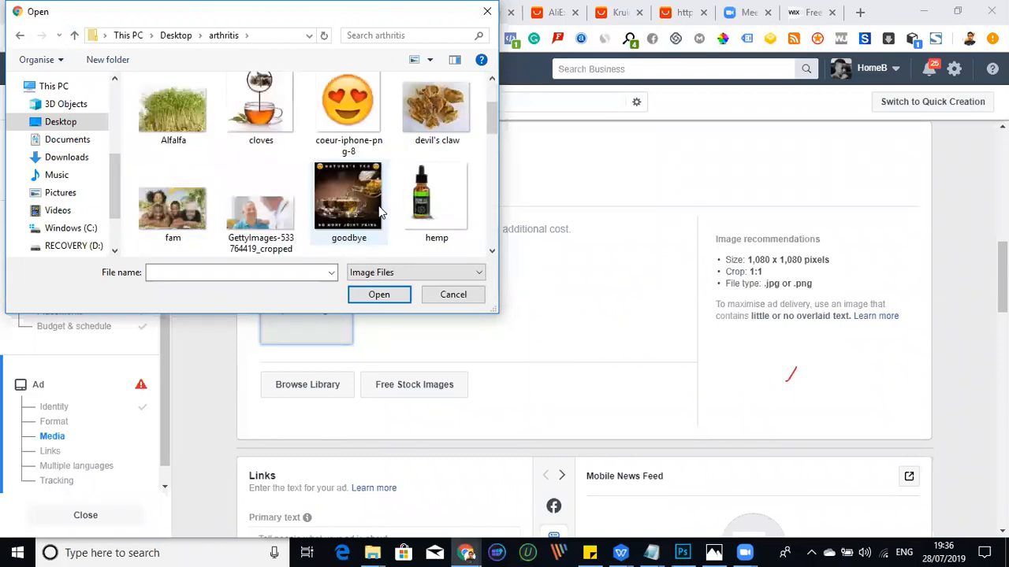
pyautogui.scroll(-3, 378, 211)
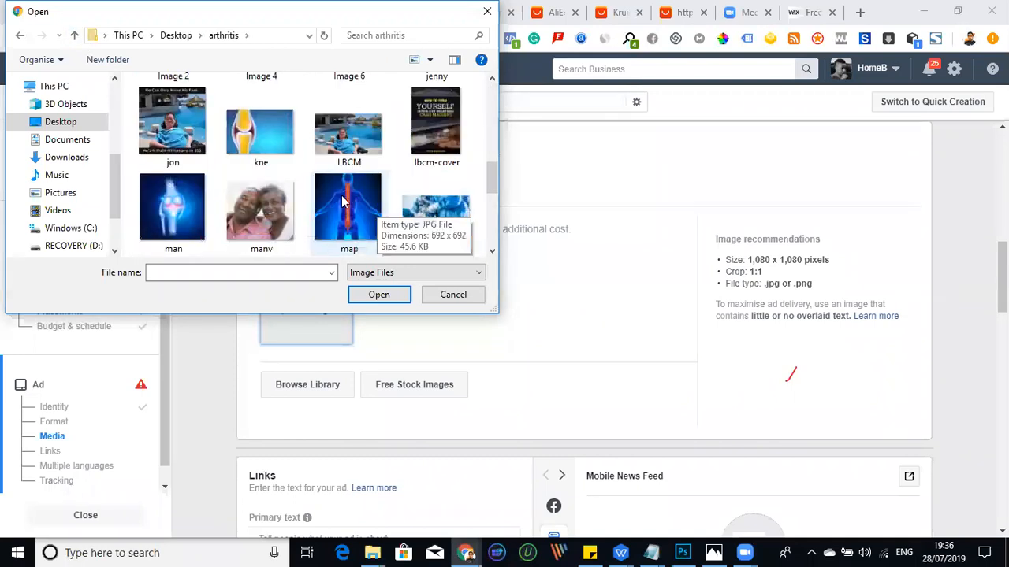
pyautogui.scroll(-5, 317, 191)
pyautogui.scroll(3, 319, 193)
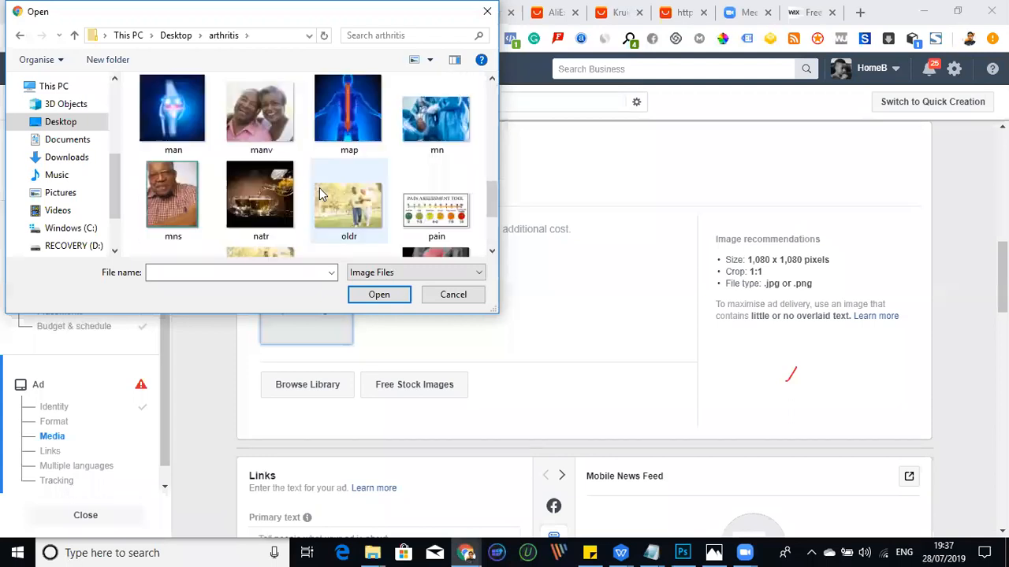
pyautogui.scroll(1, 329, 175)
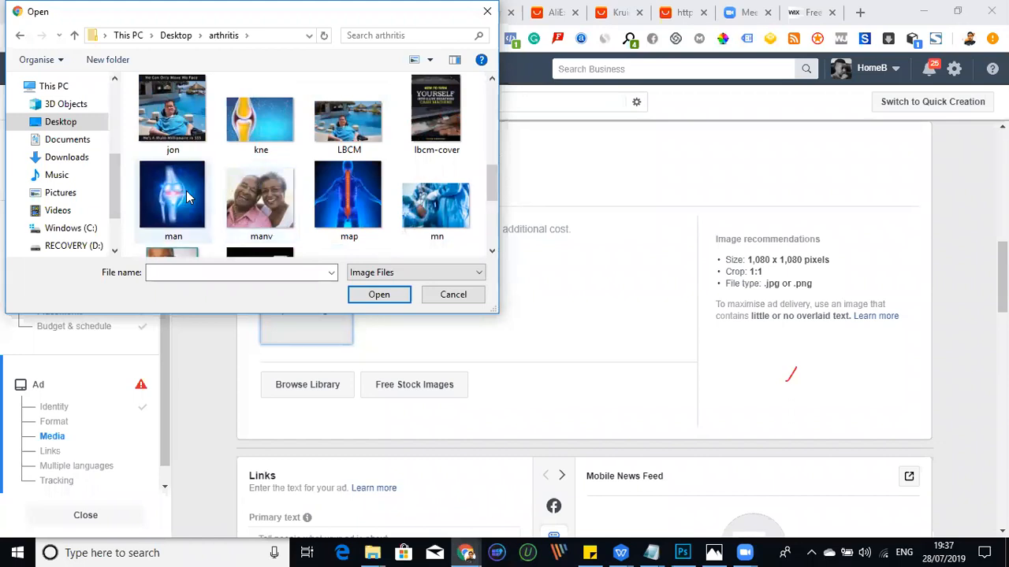
pyautogui.click(187, 195)
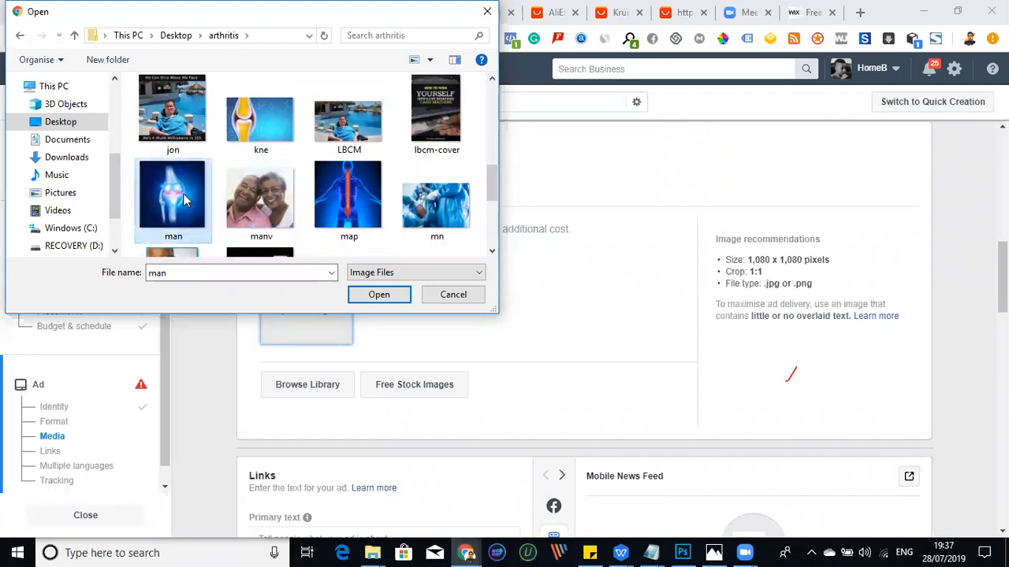
pyautogui.scroll(-3, 298, 198)
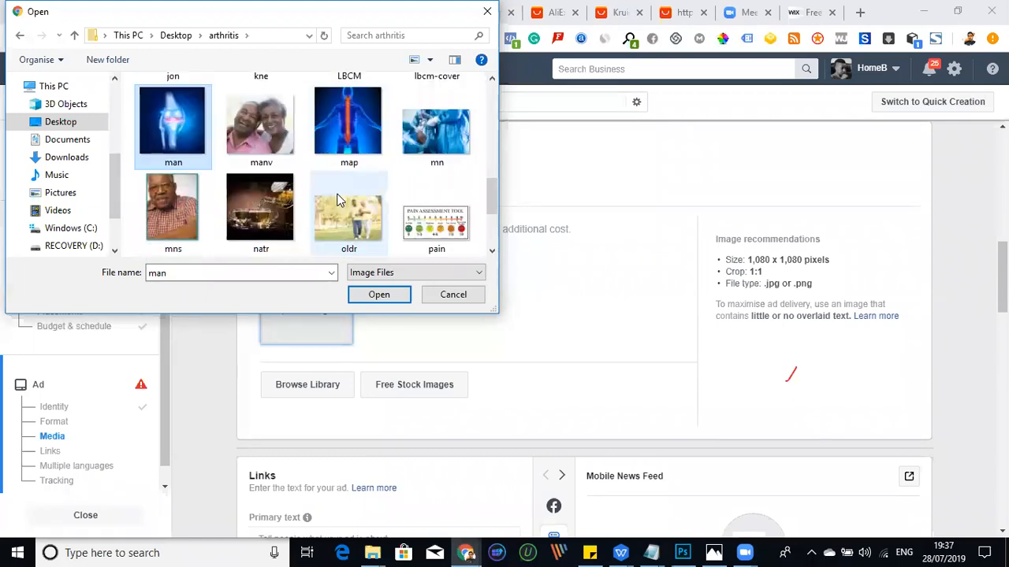
pyautogui.scroll(3, 336, 197)
pyautogui.click(339, 132)
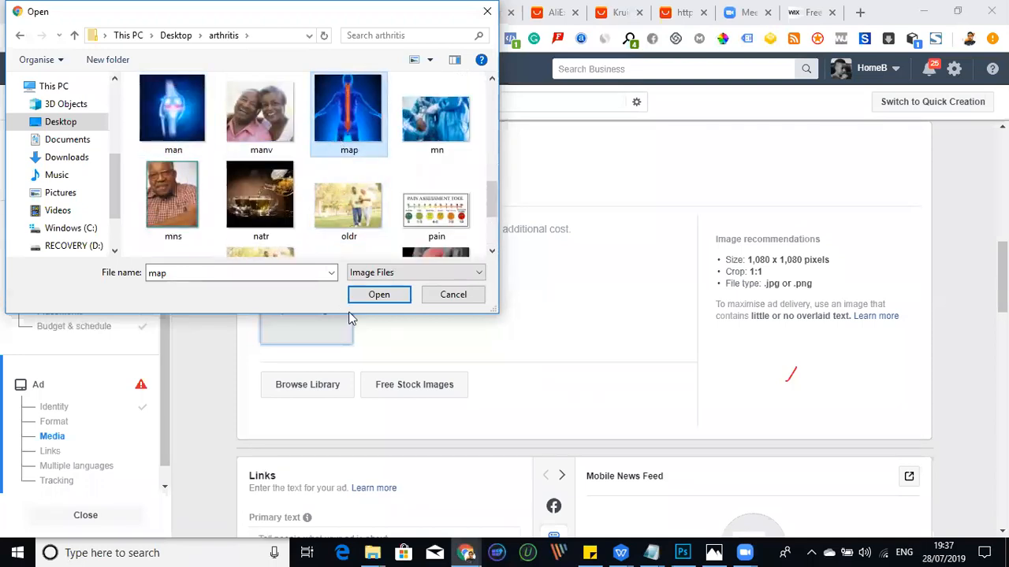
pyautogui.click(377, 305)
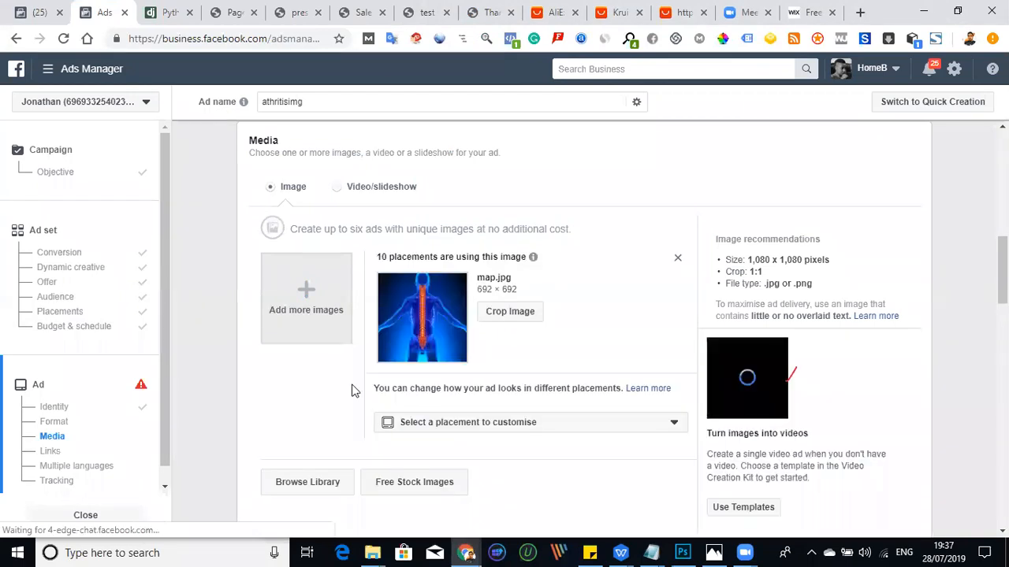
# - Switch to the adcopy file in Notepad and copy the first Hemp Oil ad text, down to its order LINK line
pyautogui.scroll(-1, 467, 236)
pyautogui.click(651, 553)
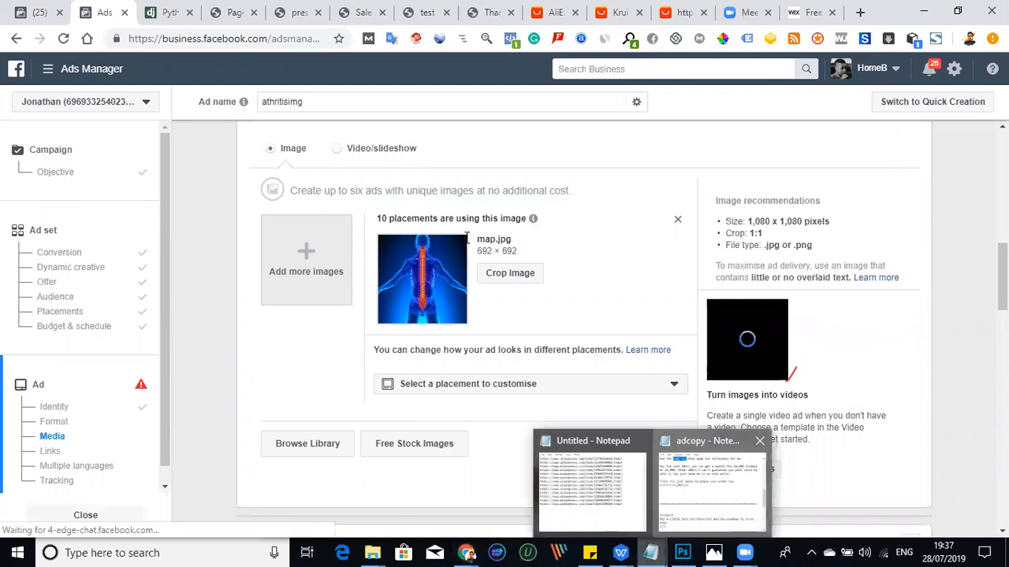
pyautogui.click(712, 487)
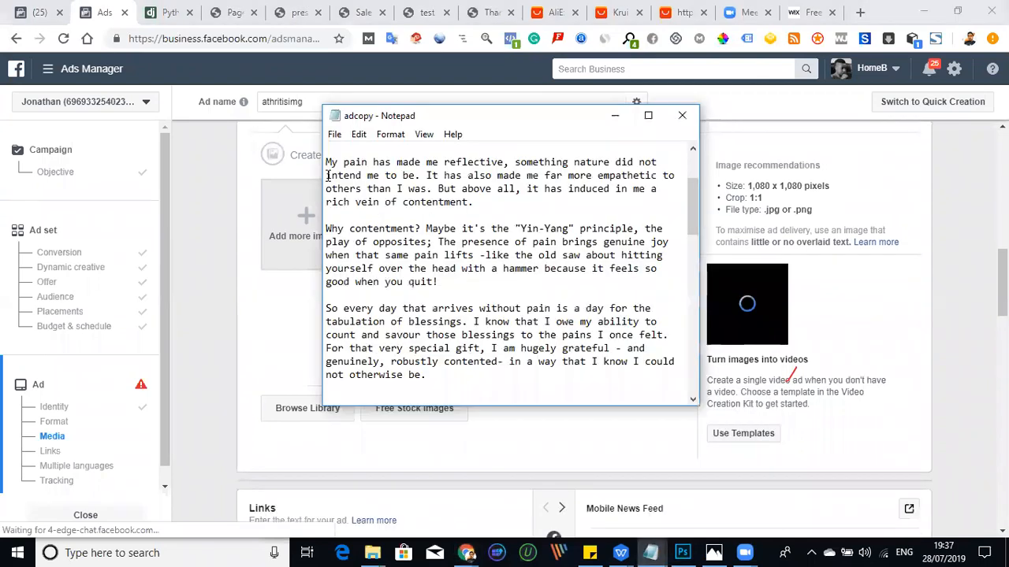
pyautogui.scroll(2, 327, 175)
pyautogui.moveTo(326, 175); pyautogui.dragTo(442, 264)
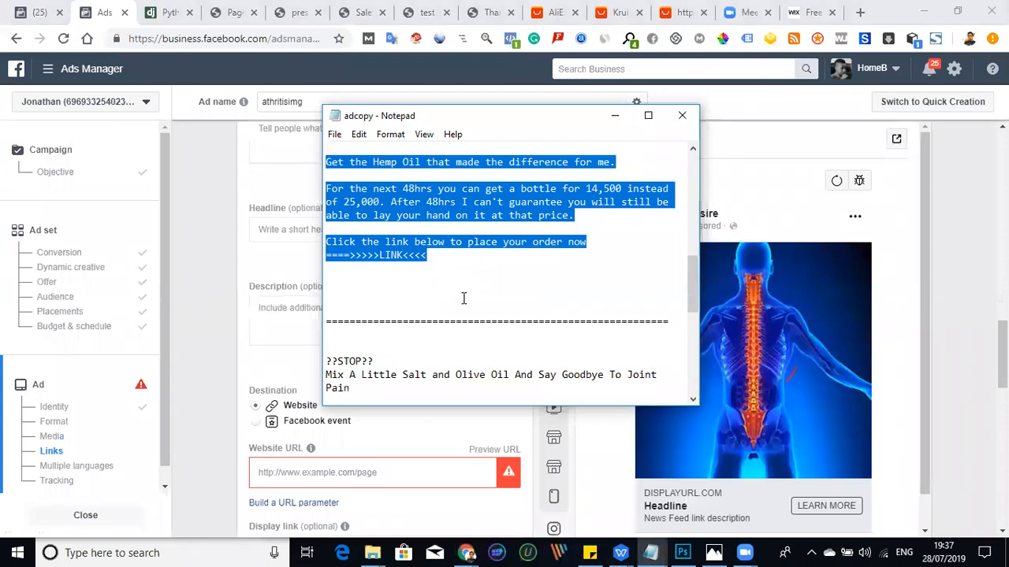
# - Run the copied ad text through the Python NLTK sentiment analysis page in English
pyautogui.click(161, 20)
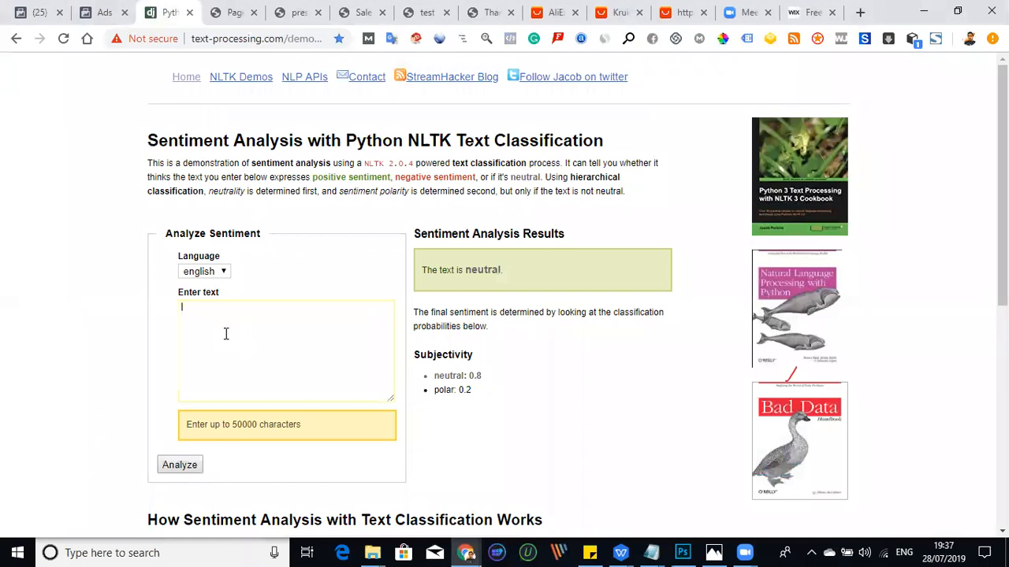
pyautogui.click(225, 334)
pyautogui.hotkey('ctrl', 'v')
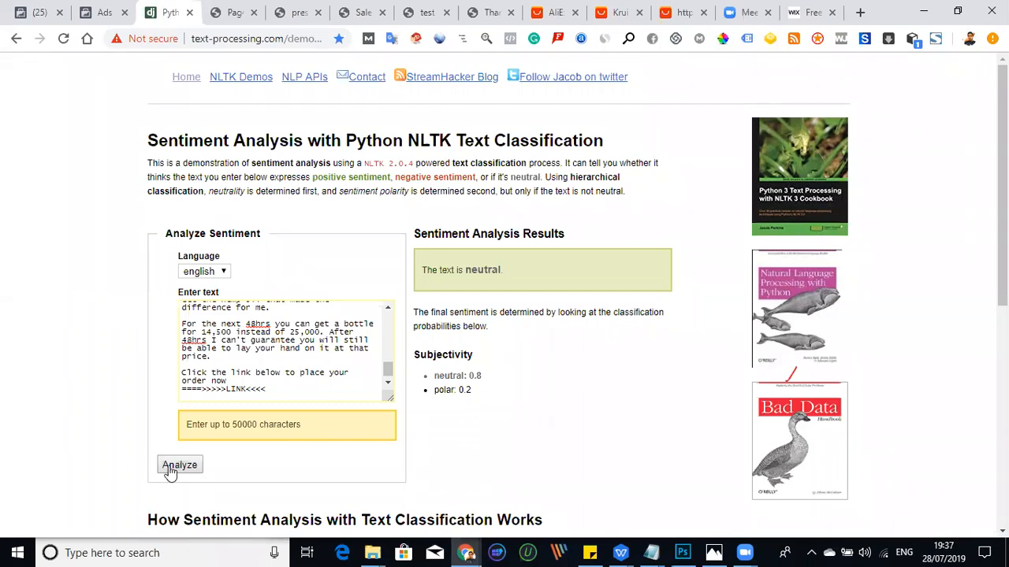
pyautogui.click(180, 466)
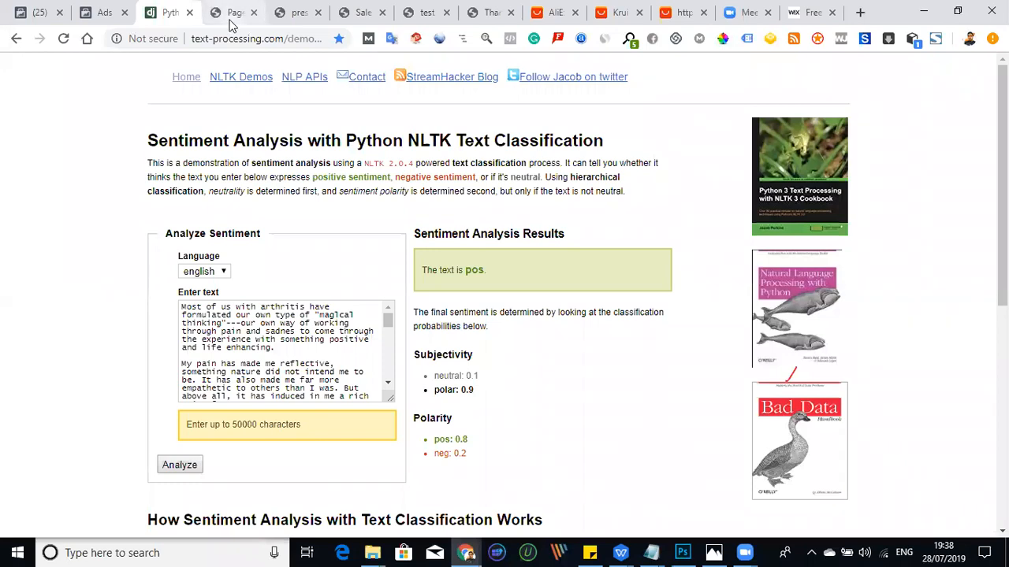
# - Return to Ads Manager and paste the copied Hemp Oil ad copy as the ad's primary text
pyautogui.click(103, 13)
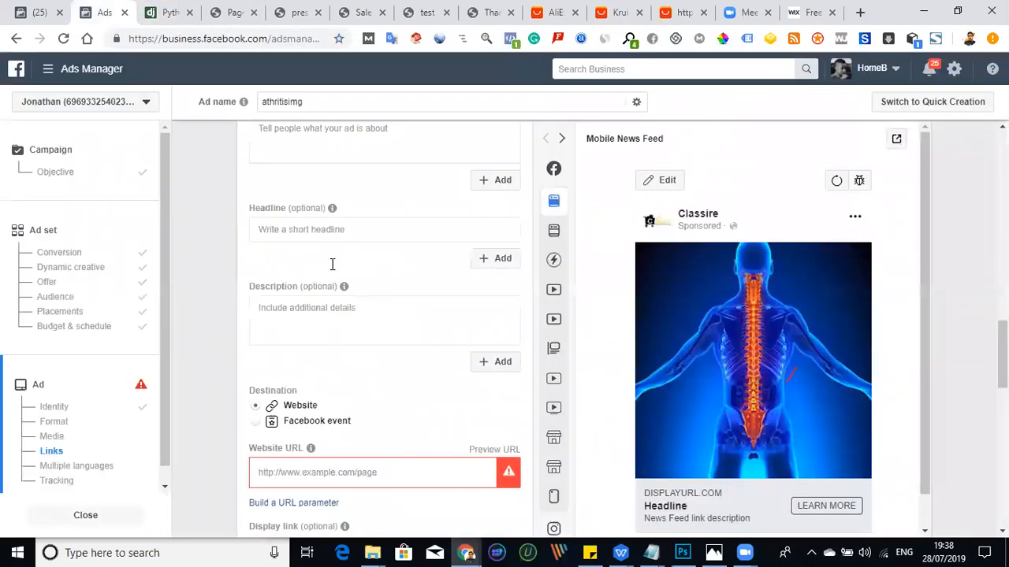
pyautogui.scroll(3, 329, 249)
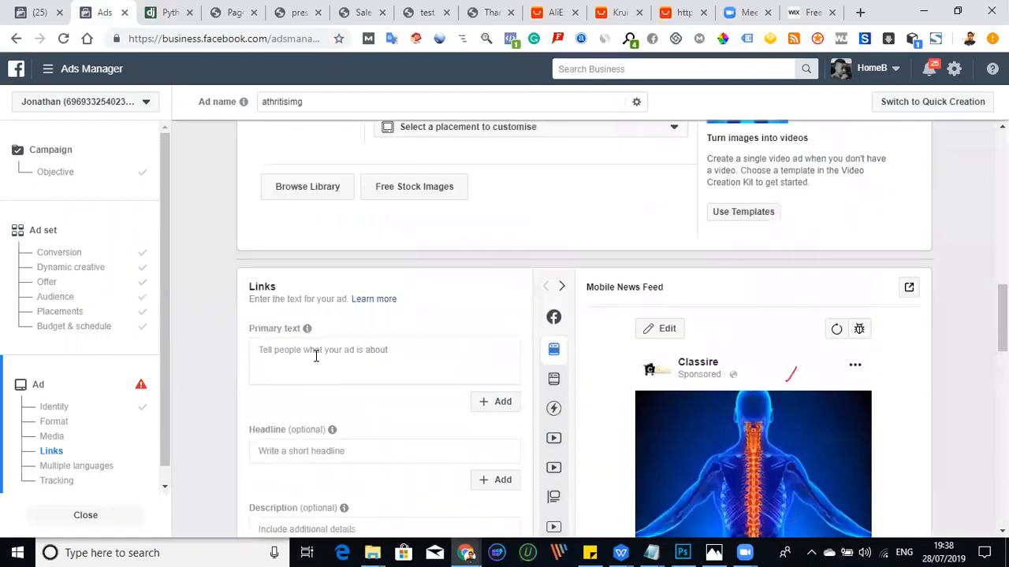
pyautogui.click(316, 349)
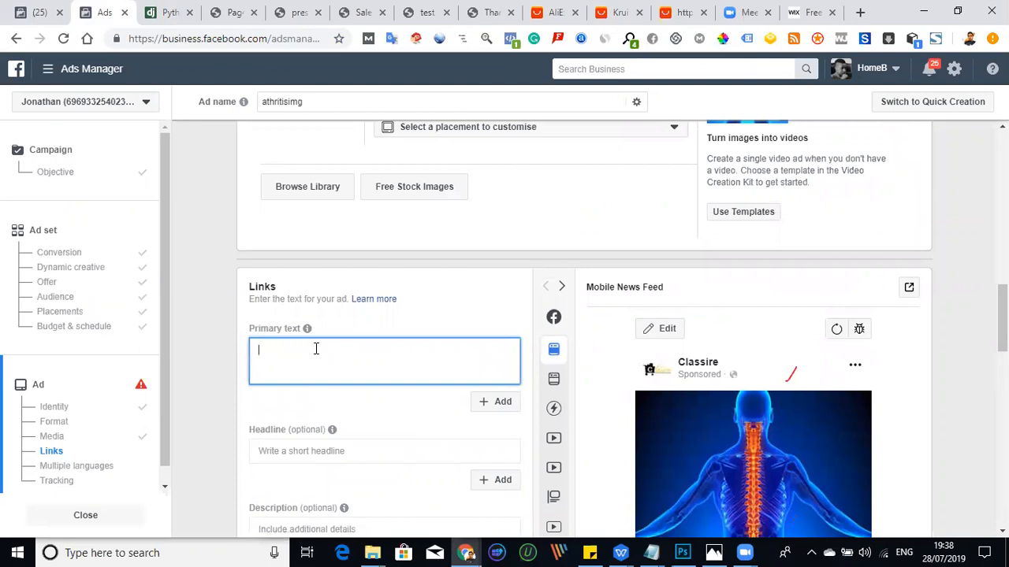
pyautogui.hotkey('ctrl', 'v')
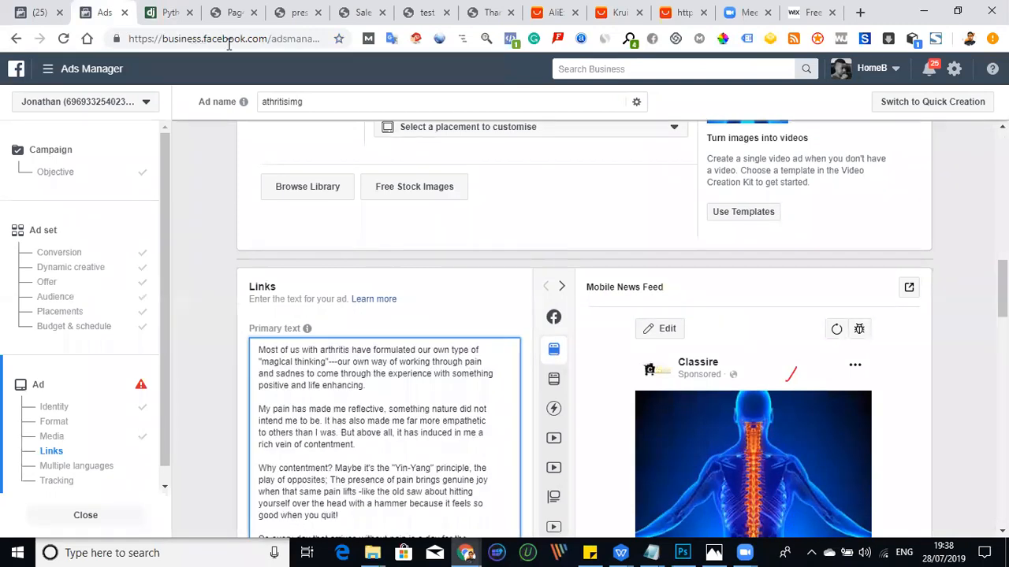
# - View the test-arthritis landing page, select its web address and go to the site's WordPress Pages list
pyautogui.hotkey('ctrl', '7')
pyautogui.click(309, 41)
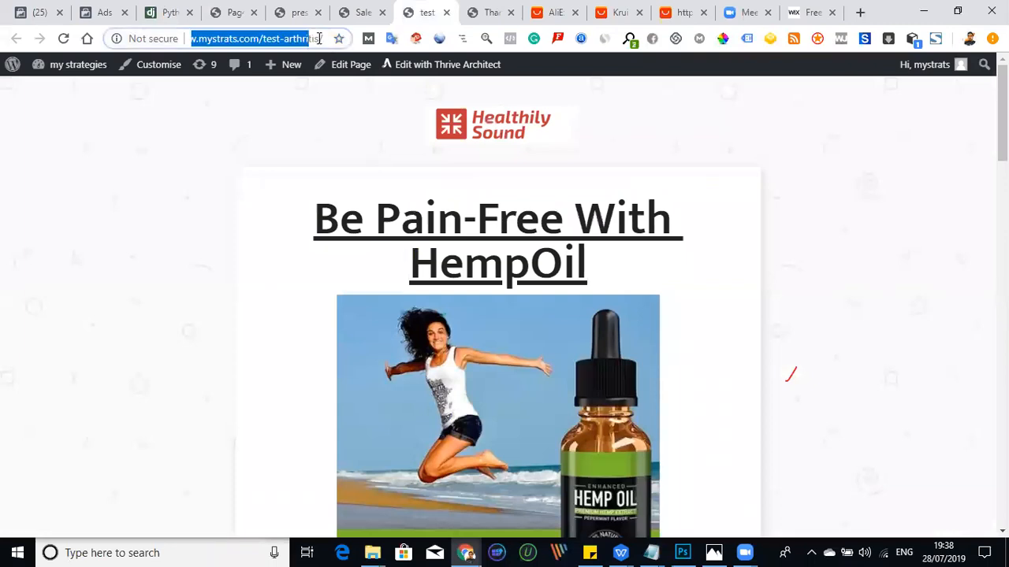
pyautogui.click(234, 15)
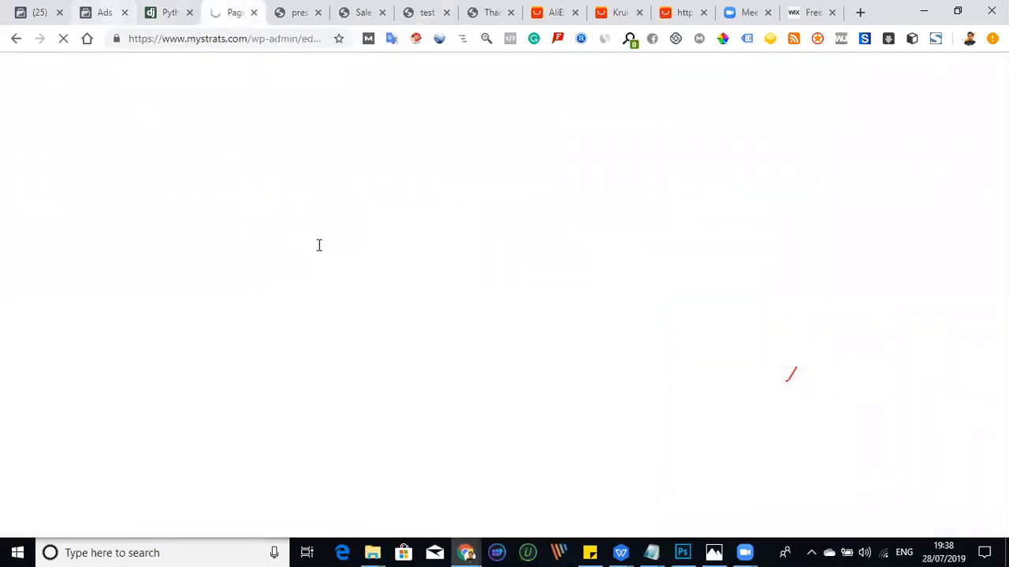
pyautogui.hotkey('ctrl', '2')
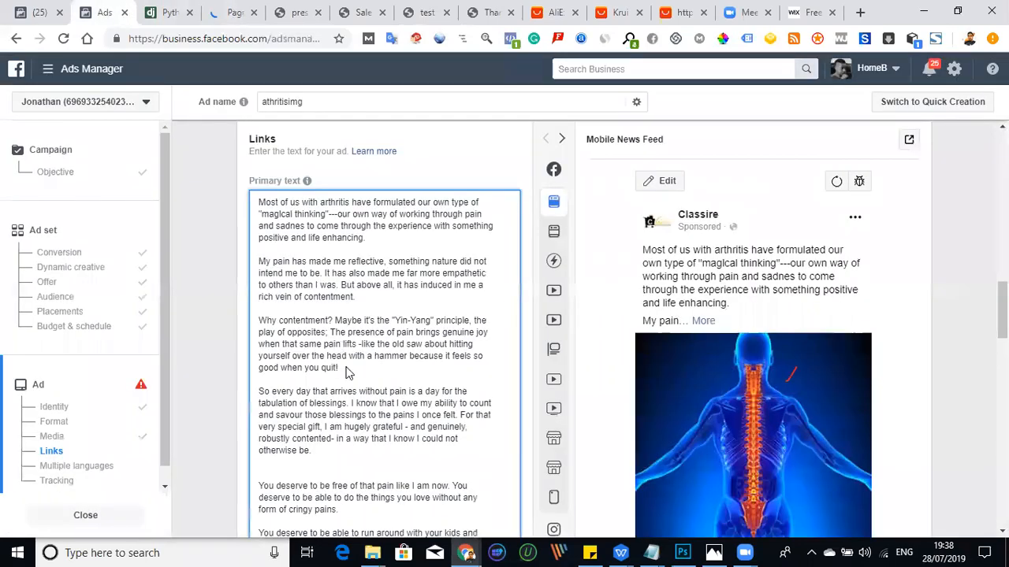
pyautogui.scroll(-5, 335, 377)
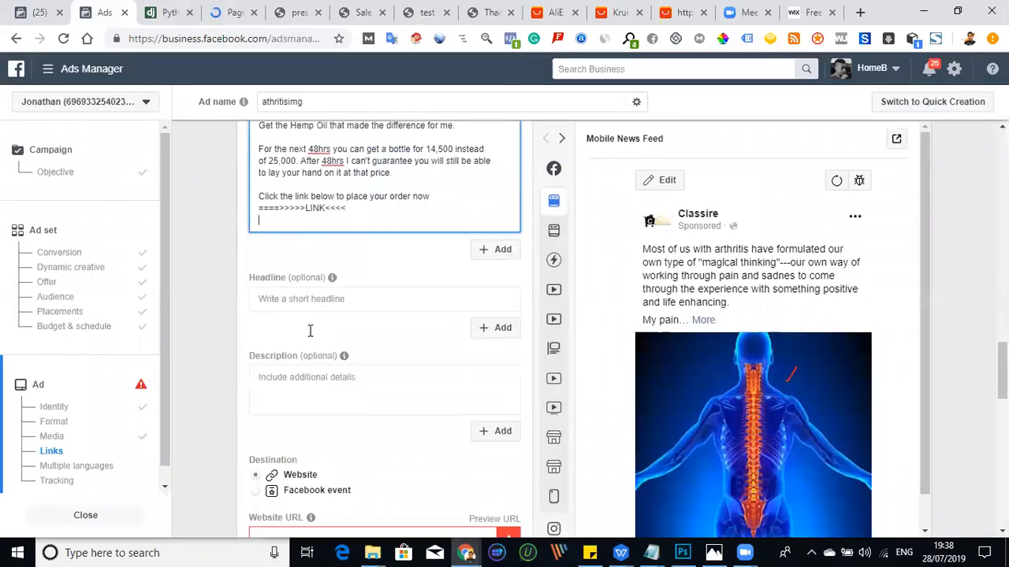
pyautogui.click(290, 374)
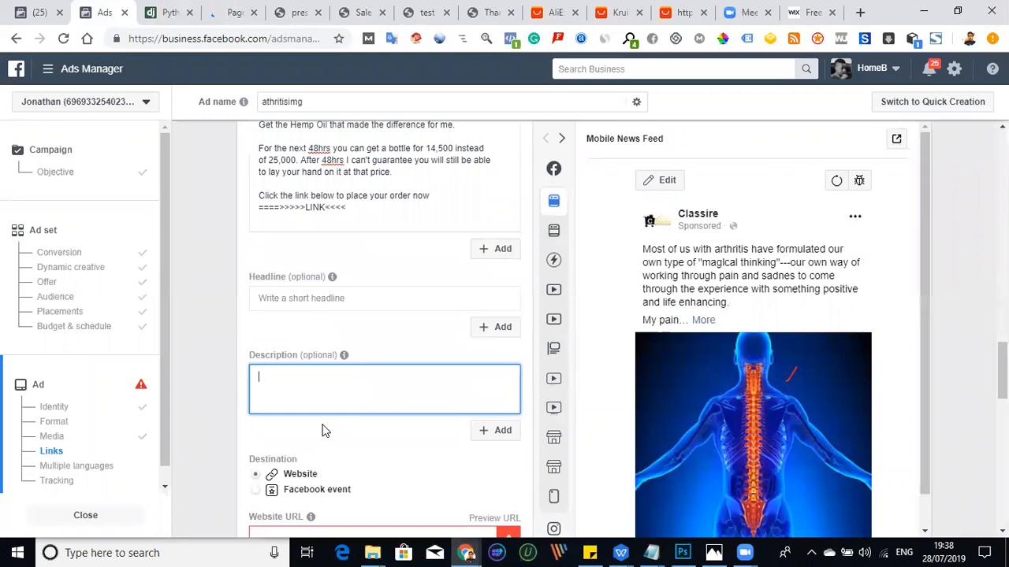
pyautogui.scroll(-1, 322, 425)
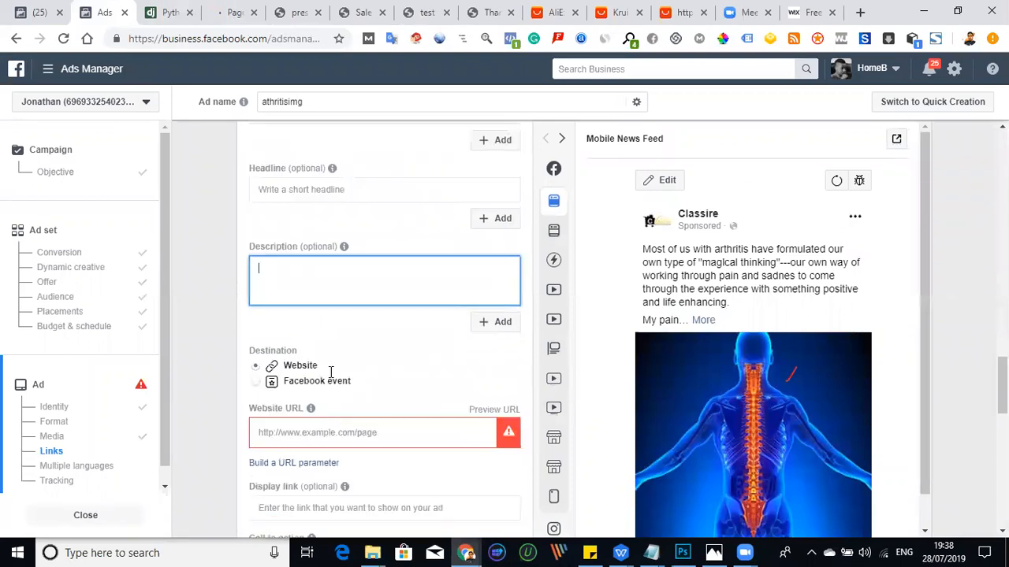
pyautogui.scroll(-2, 342, 249)
pyautogui.click(342, 248)
pyautogui.write('http://www.mystrats.com/test-arthritis')
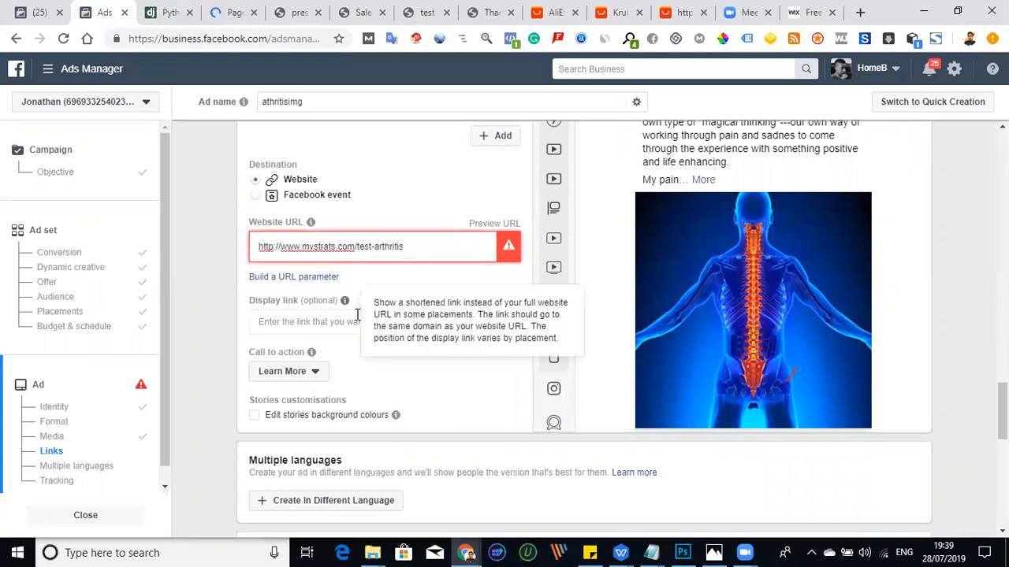
# - Enter "Be Pain Free" as the ad's headline
pyautogui.scroll(5, 356, 316)
pyautogui.scroll(6, 352, 364)
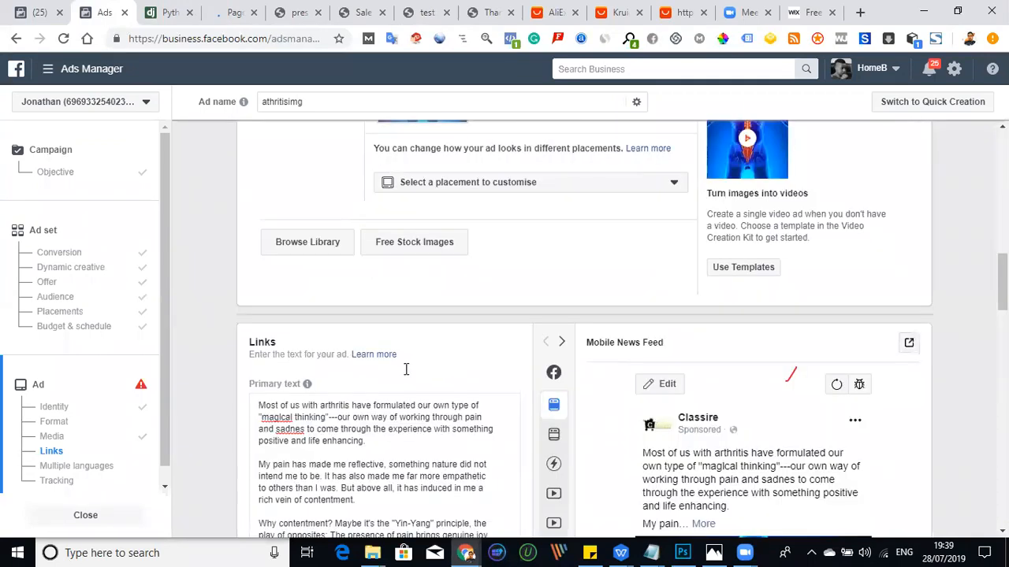
pyautogui.scroll(-3, 390, 339)
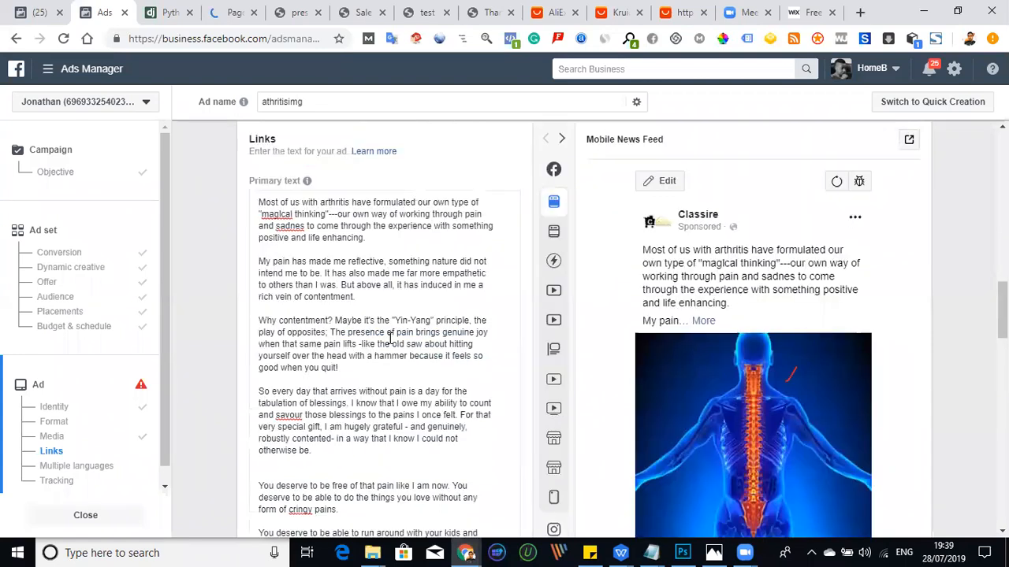
pyautogui.scroll(-3, 389, 338)
pyautogui.scroll(-3, 341, 345)
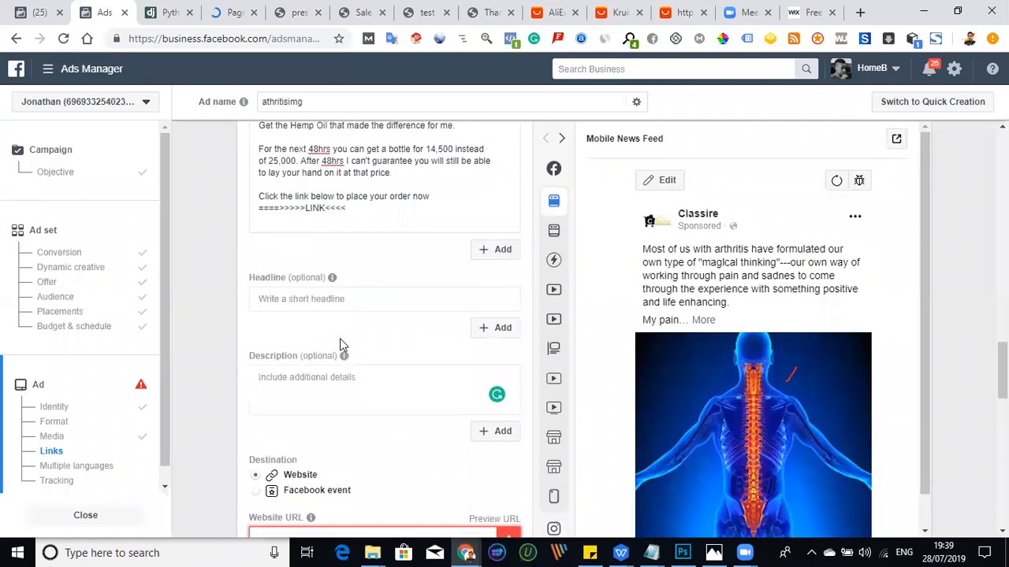
pyautogui.click(300, 298)
pyautogui.write('Be Pain Free')
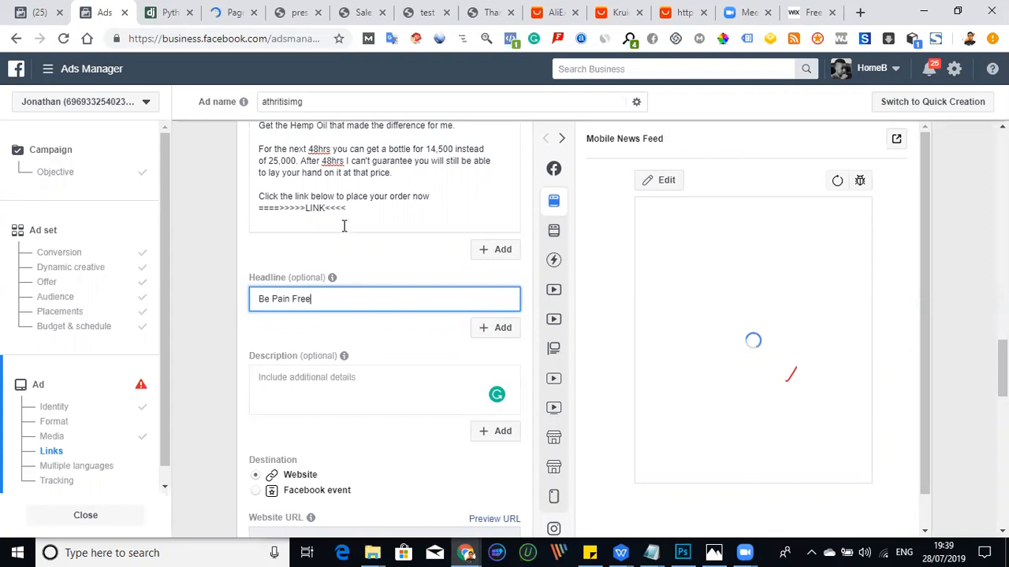
pyautogui.scroll(-1, 342, 225)
pyautogui.scroll(3, 308, 364)
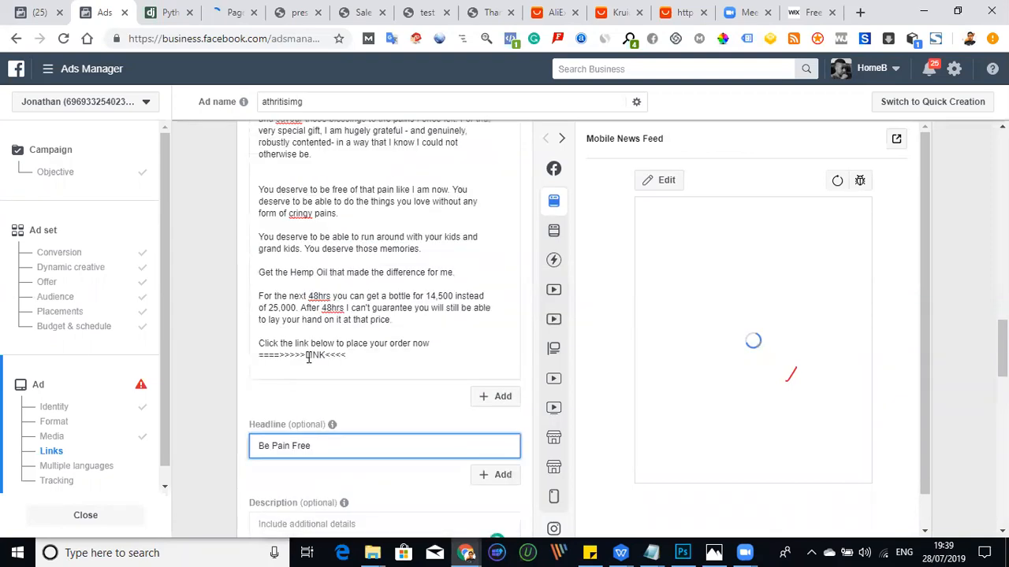
pyautogui.click(307, 356)
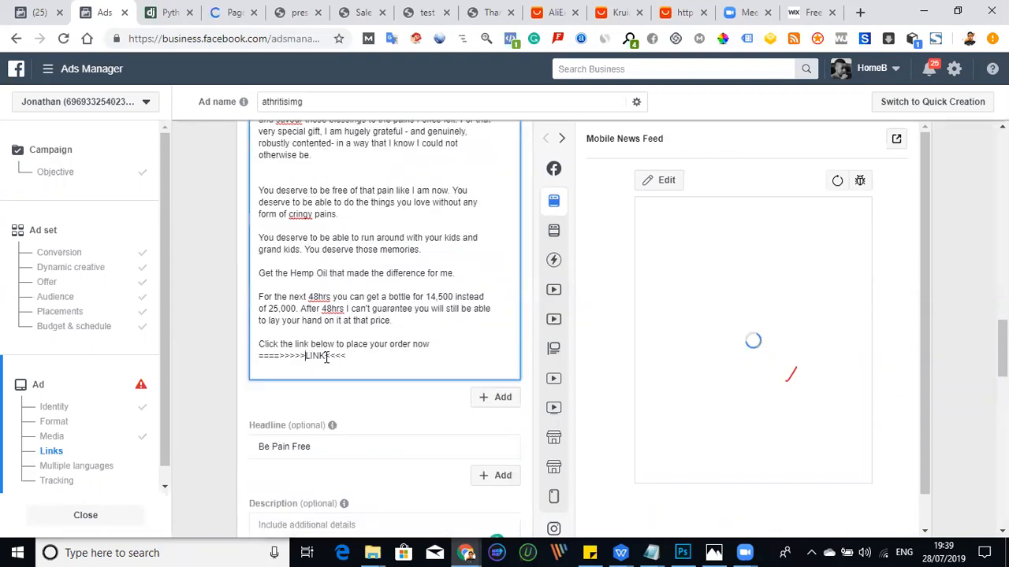
pyautogui.doubleClick(325, 357)
pyautogui.write('http://www.mystrats.com/test-arthritis')
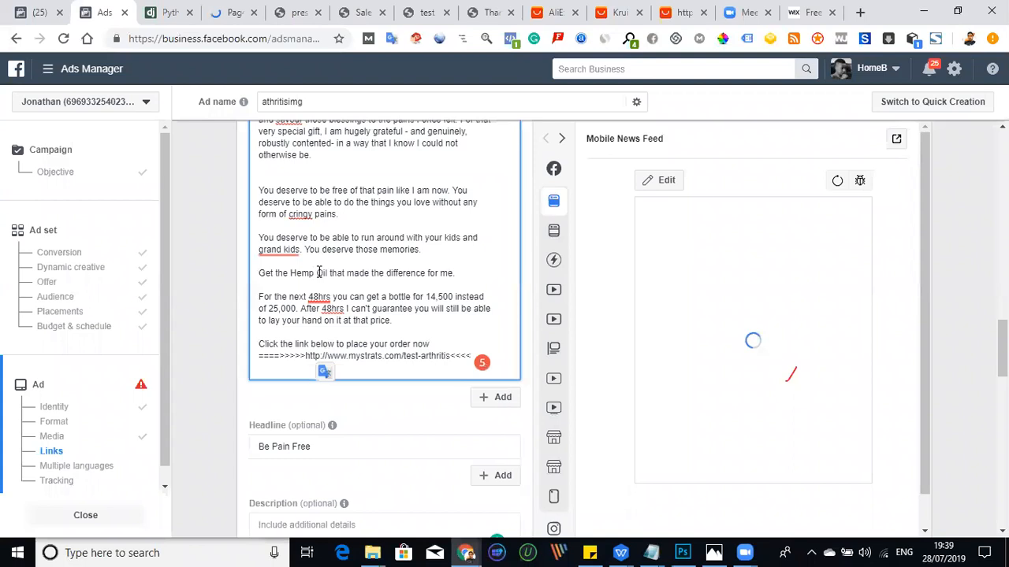
pyautogui.press('BackSpace')
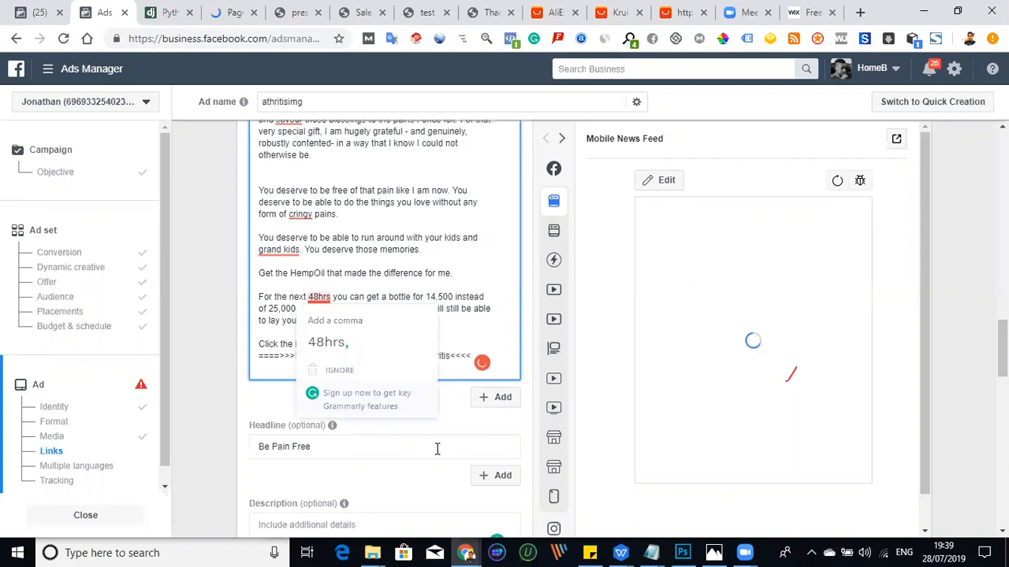
pyautogui.press('BackSpace')
# - Review the ad in the Mobile and Desktop News Feed previews, along with its link, language and tracking settings
pyautogui.scroll(-2, 436, 448)
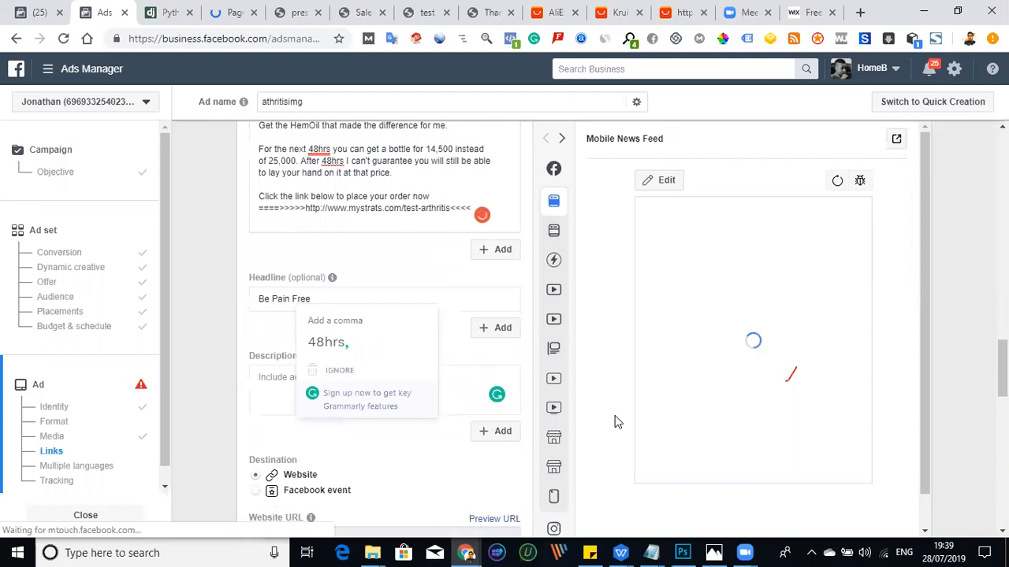
pyautogui.scroll(-1, 623, 425)
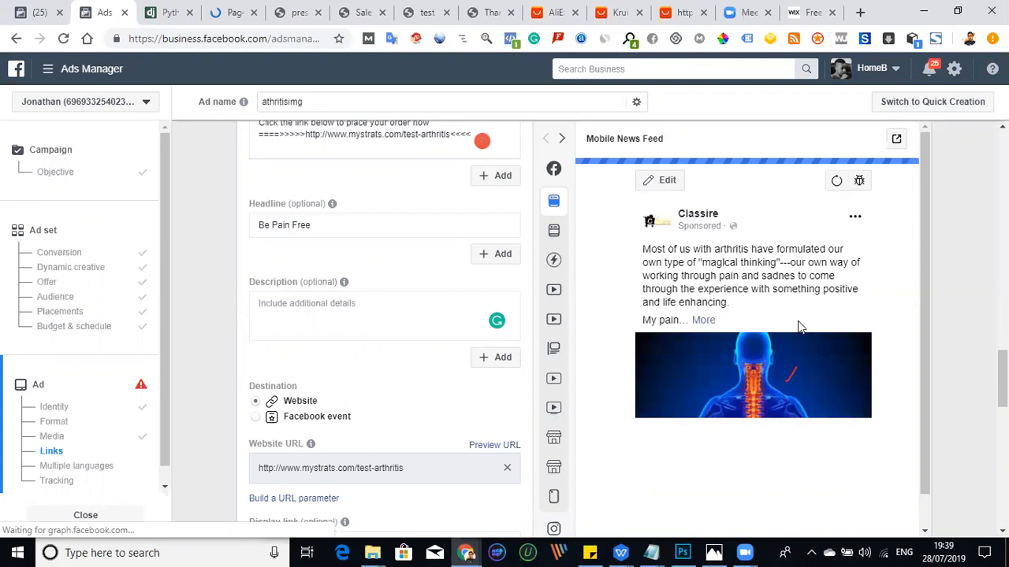
pyautogui.scroll(-1, 788, 338)
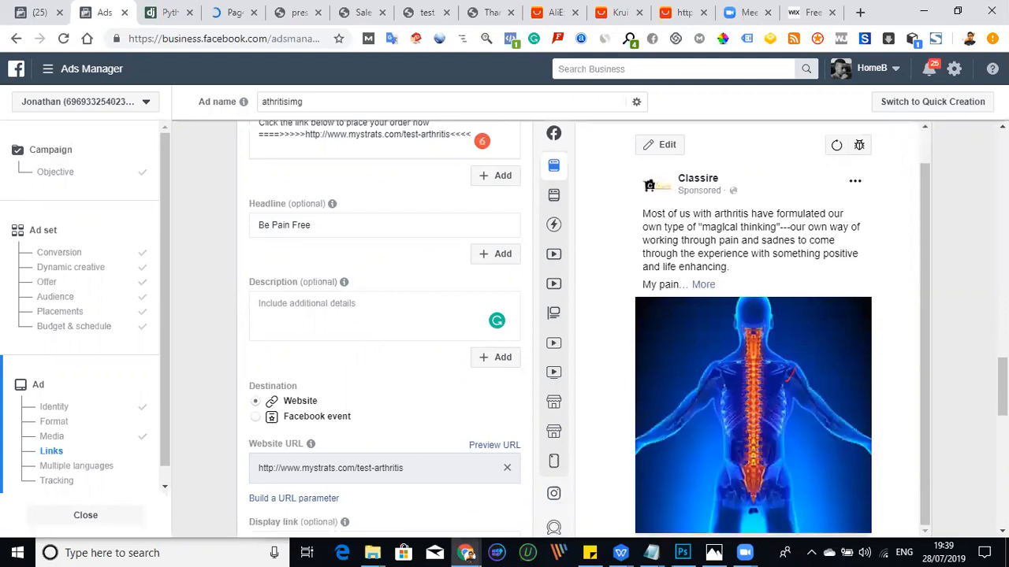
pyautogui.scroll(-1, 385, 327)
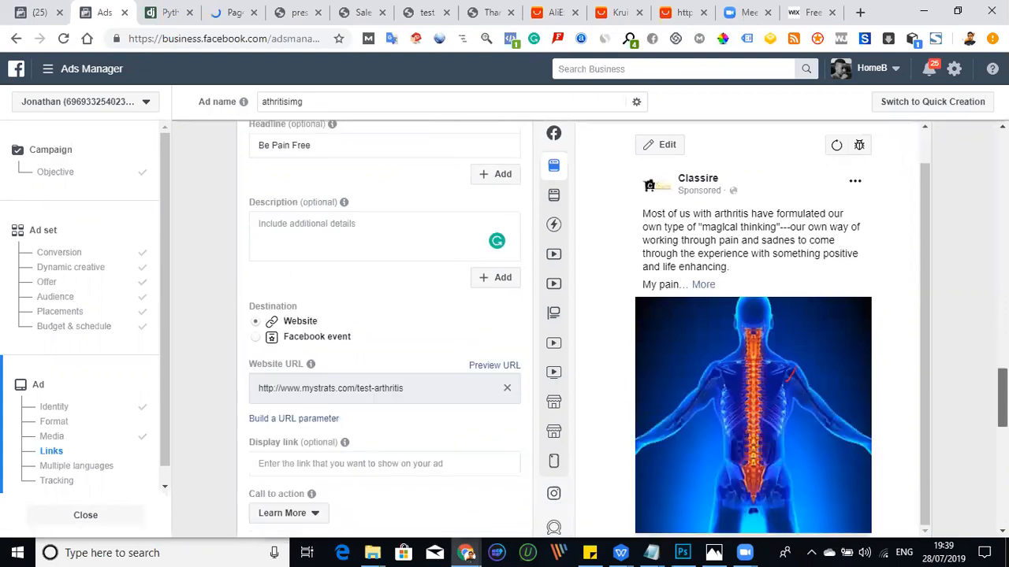
pyautogui.scroll(-3, 788, 377)
pyautogui.scroll(3, 578, 261)
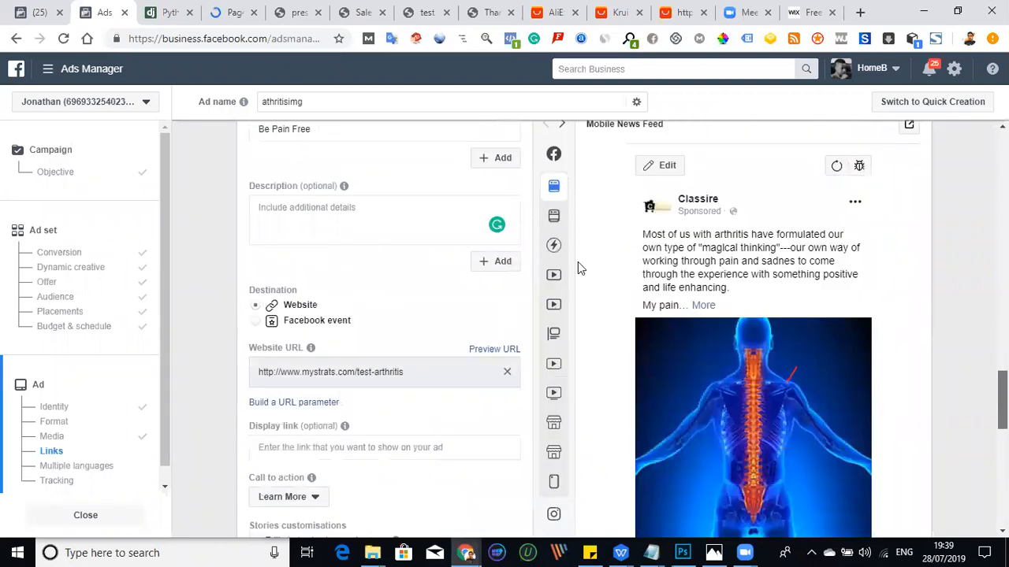
pyautogui.moveTo(557, 190)
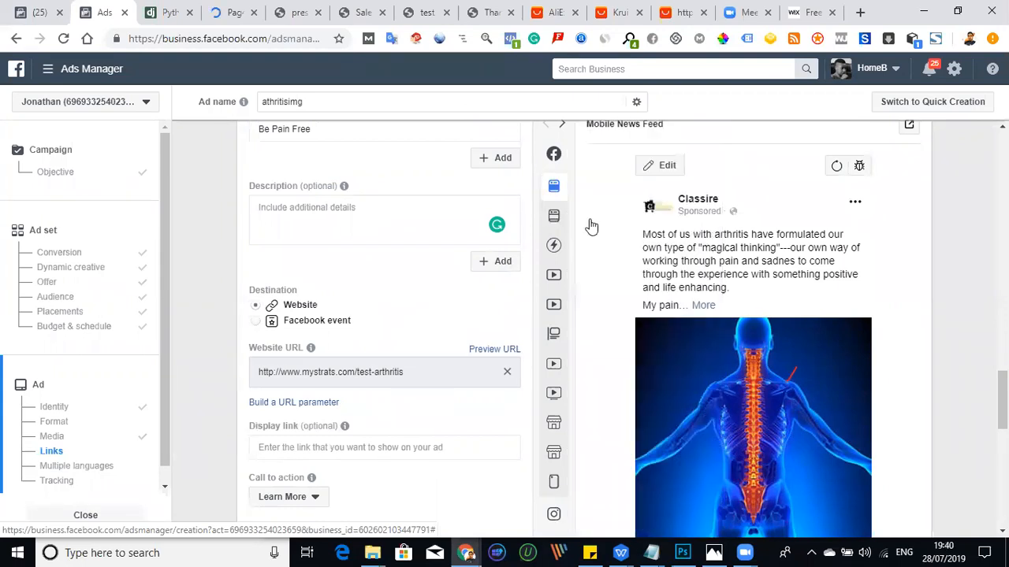
pyautogui.moveTo(593, 229)
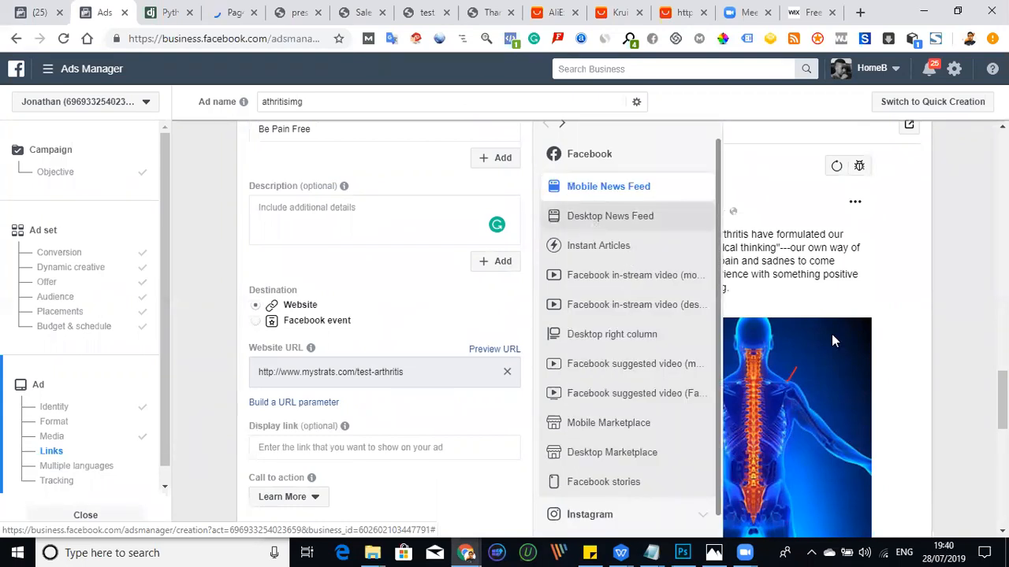
pyautogui.scroll(-1, 753, 354)
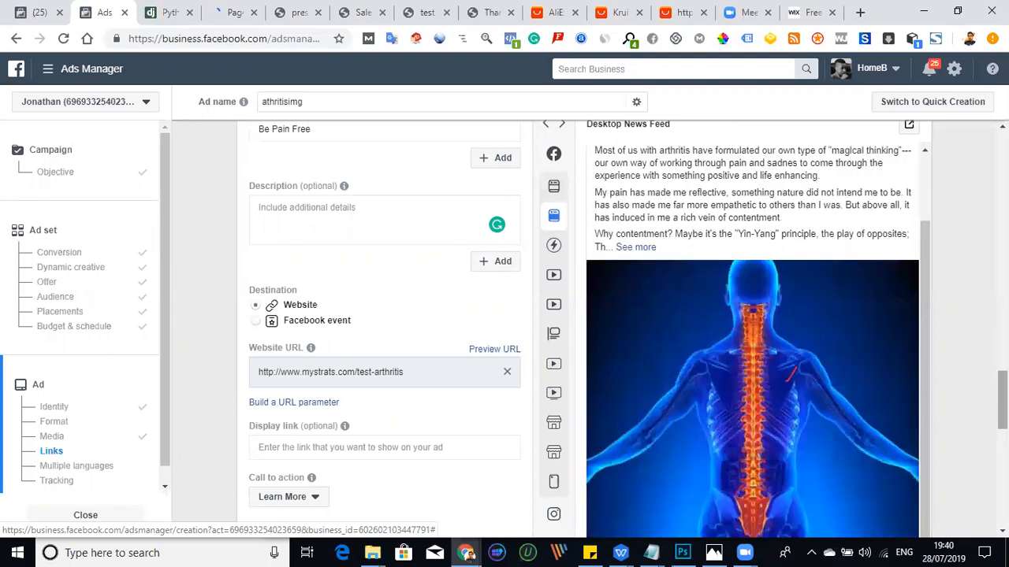
pyautogui.scroll(-3, 788, 372)
pyautogui.scroll(1, 790, 374)
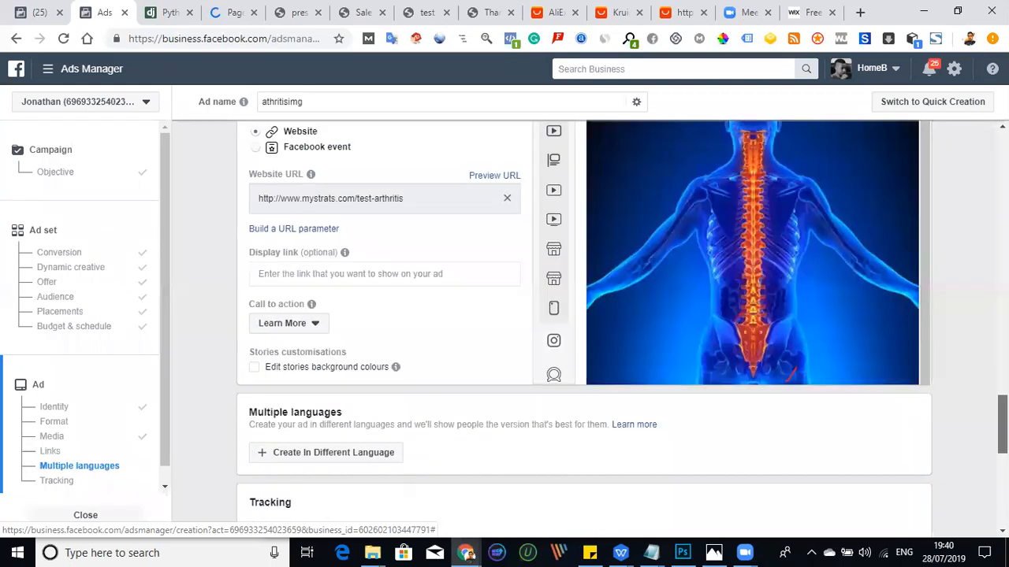
pyautogui.scroll(2, 929, 384)
pyautogui.scroll(-1, 922, 377)
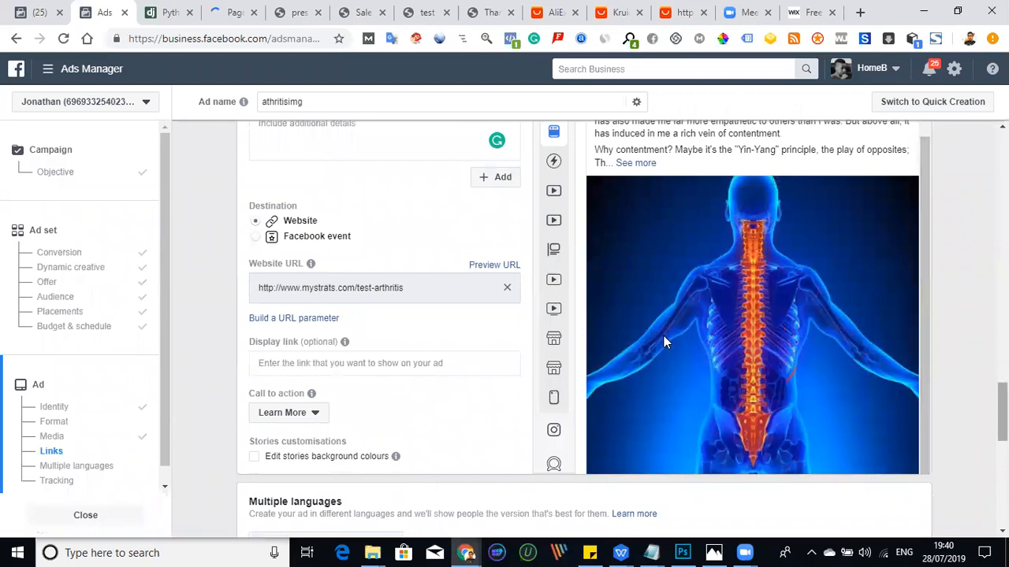
pyautogui.scroll(-2, 698, 390)
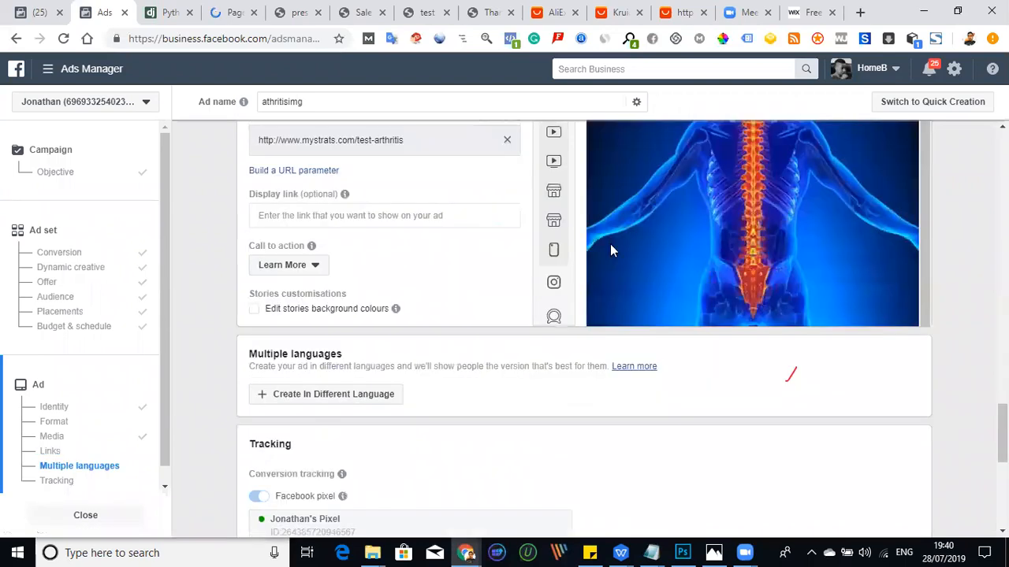
pyautogui.scroll(-1, 610, 248)
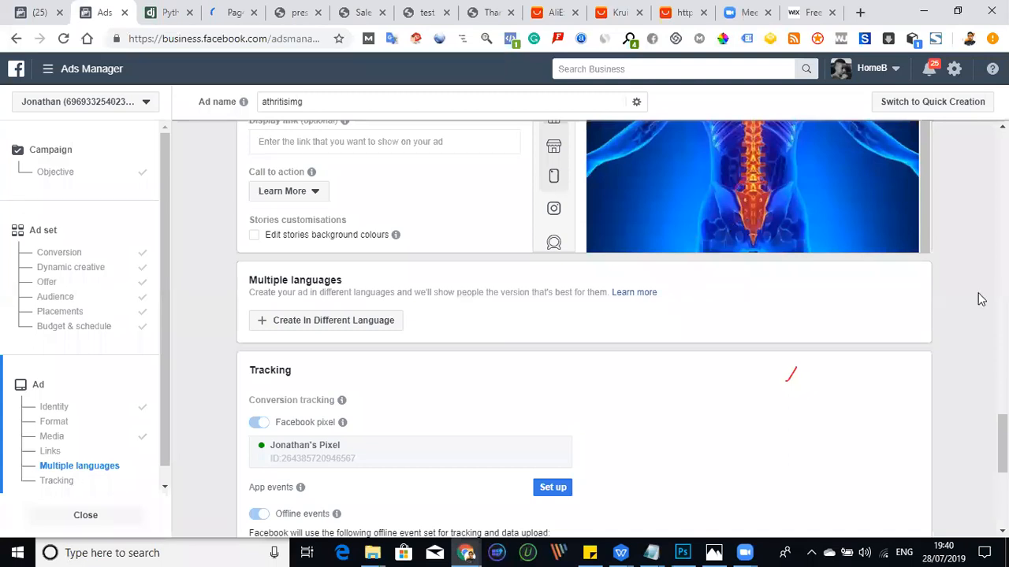
pyautogui.scroll(3, 737, 323)
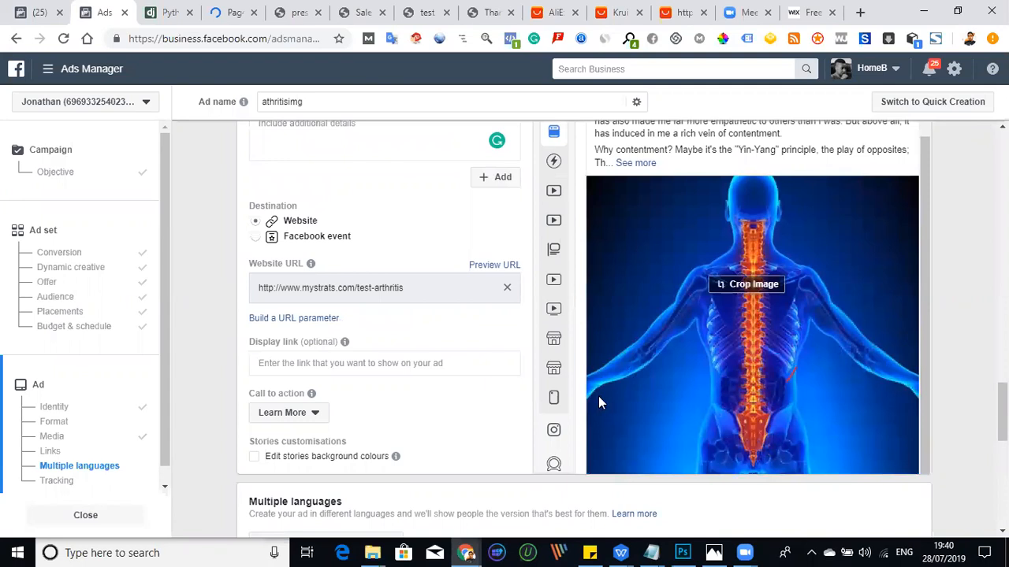
pyautogui.scroll(-2, 598, 396)
pyautogui.scroll(-2, 505, 333)
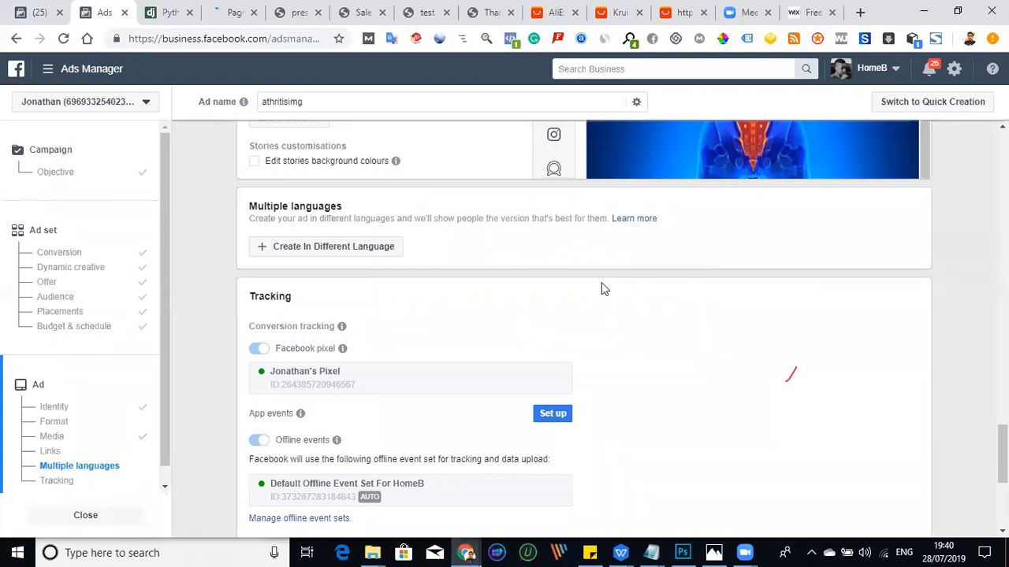
# - Set the ad's call to action to Shop Now
pyautogui.scroll(2, 601, 288)
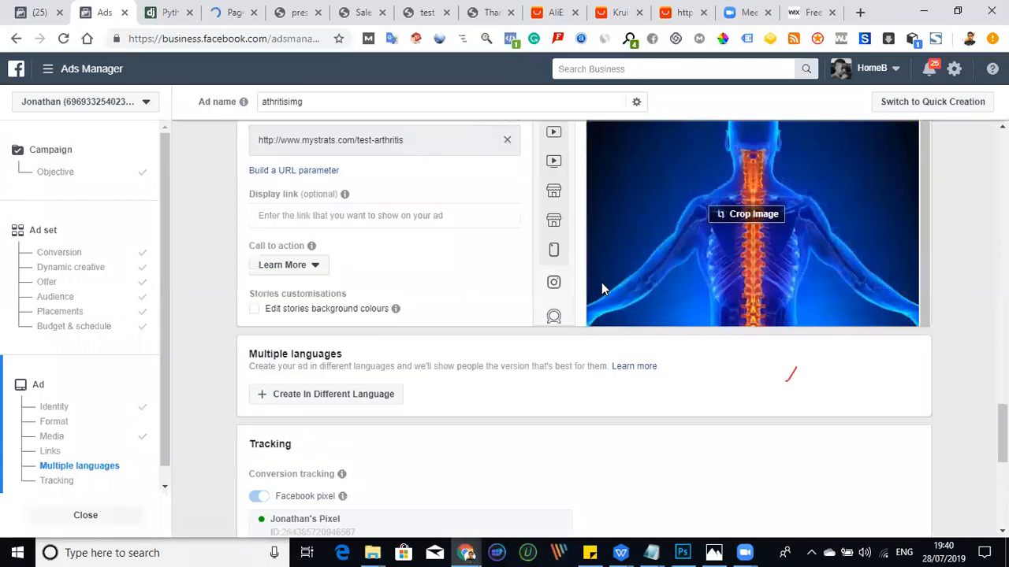
pyautogui.click(278, 265)
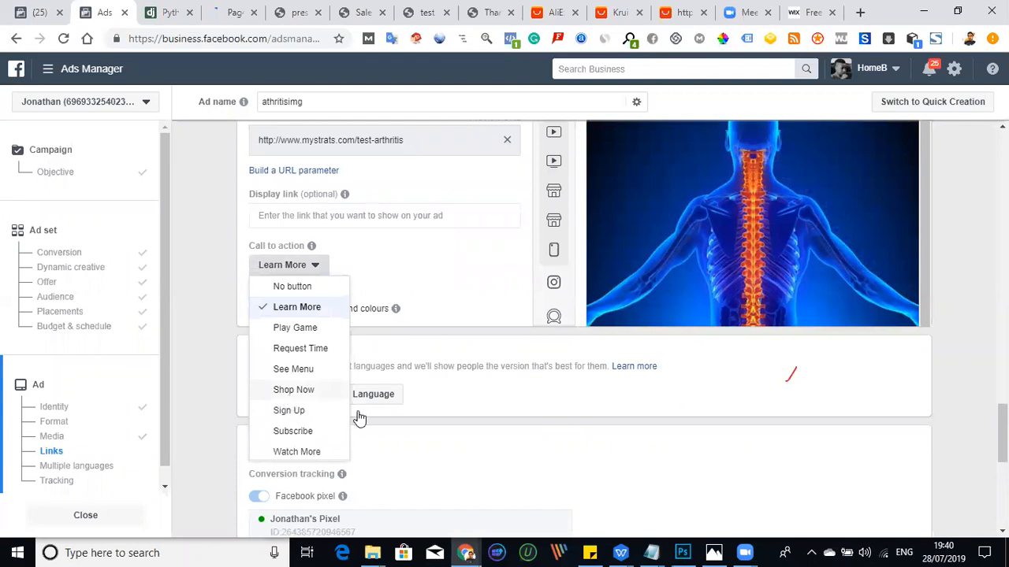
pyautogui.click(290, 389)
# - Confirm the finished ad to publish the arthritis Test campaign with its ad set and ad
pyautogui.scroll(-2, 916, 497)
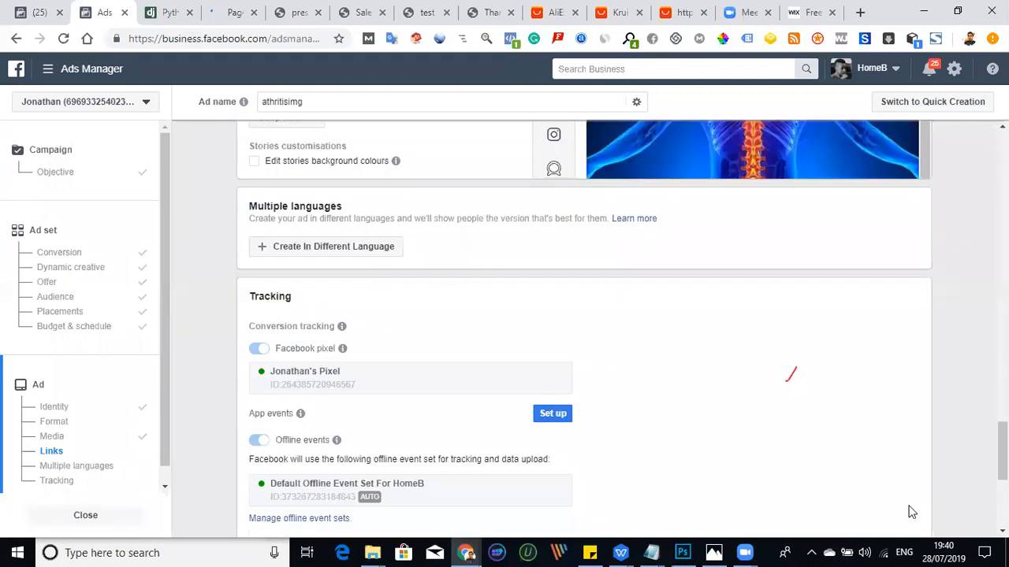
pyautogui.scroll(-2, 906, 511)
pyautogui.scroll(-2, 896, 470)
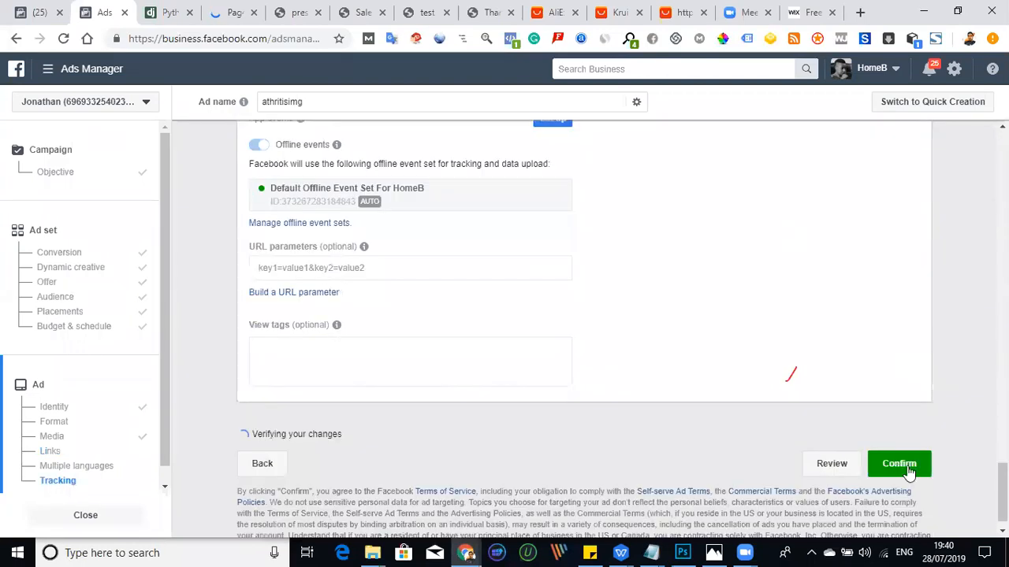
pyautogui.scroll(-1, 906, 450)
pyautogui.click(908, 438)
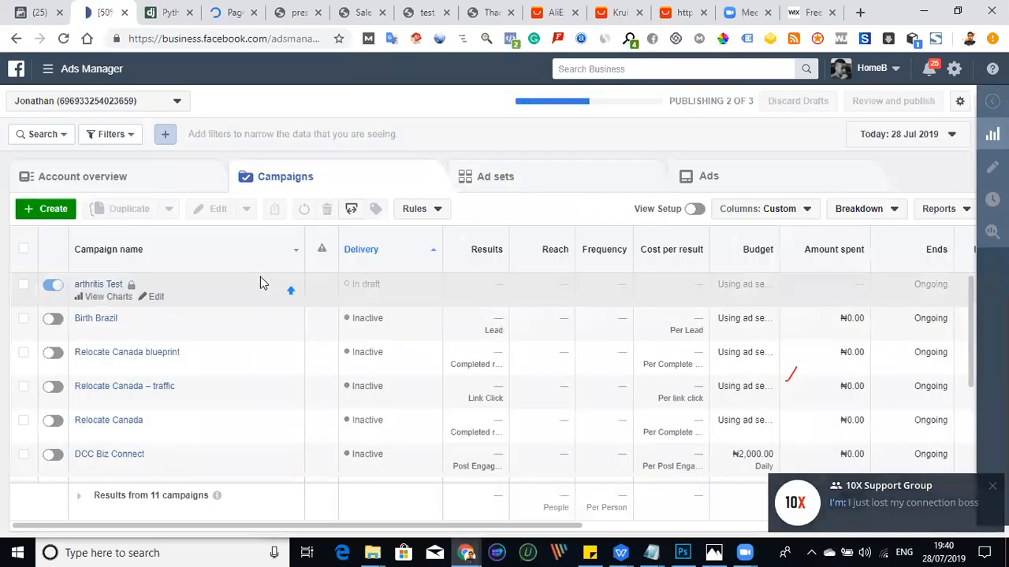
# - Make two duplicates of the Married ad set within its original arthritis Test campaign
pyautogui.click(527, 186)
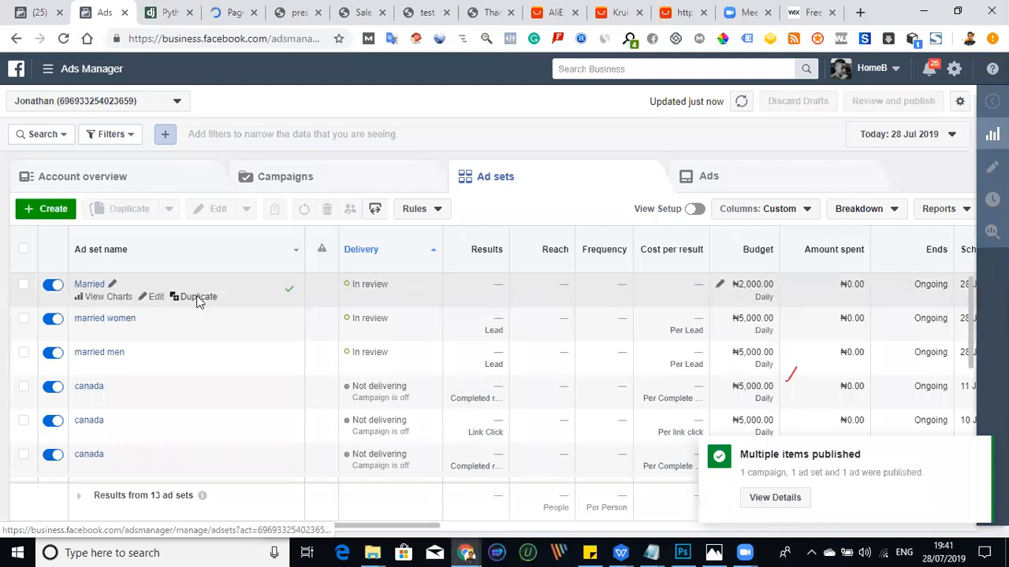
pyautogui.click(198, 298)
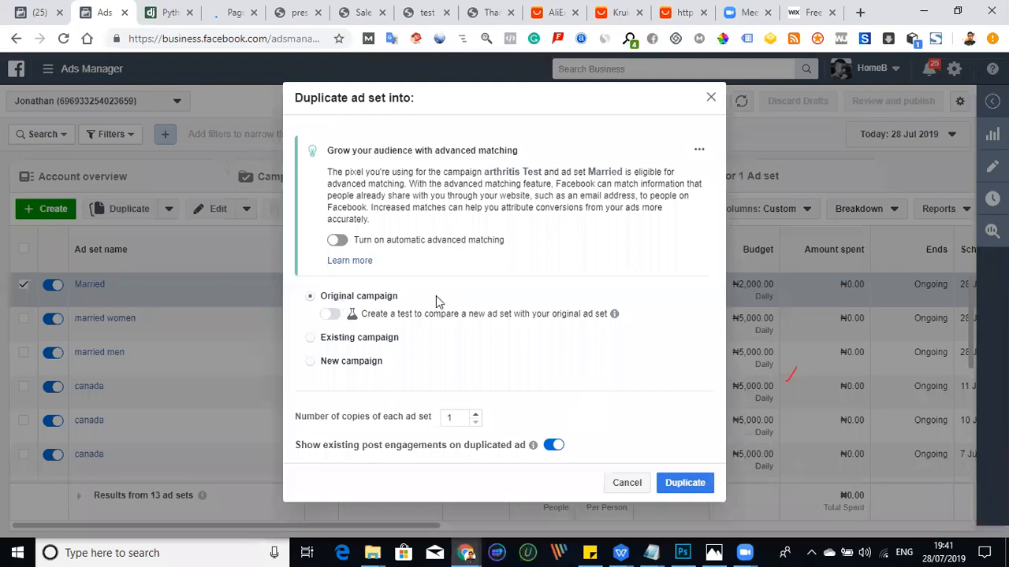
pyautogui.click(682, 479)
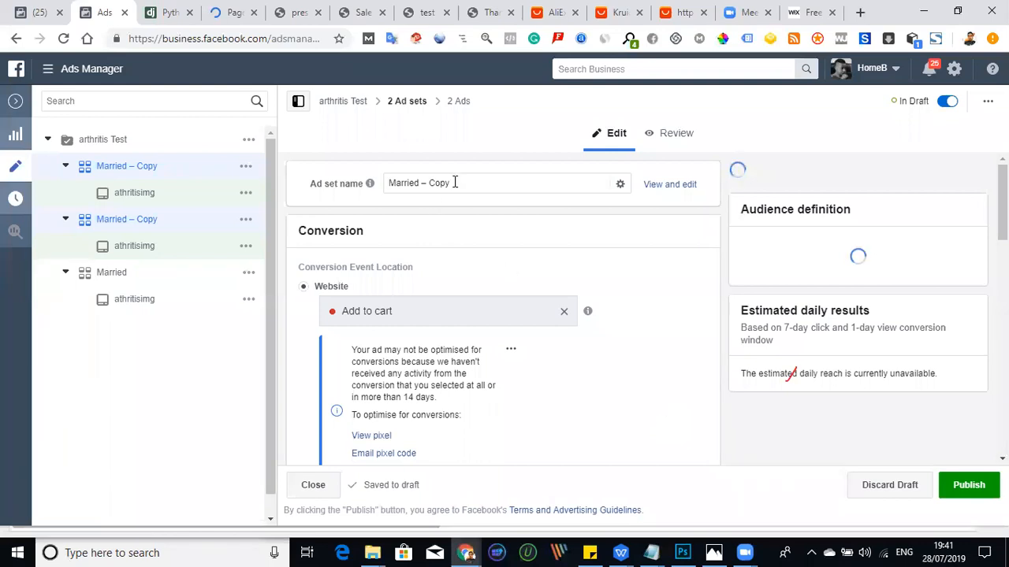
# - Rename both duplicated ad sets as Married – broad
pyautogui.click(429, 184)
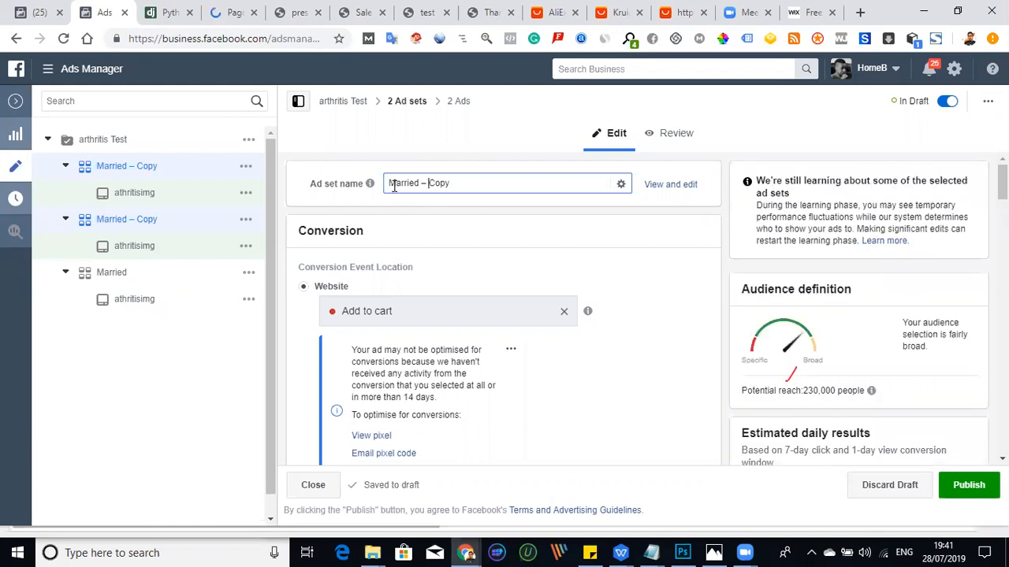
pyautogui.doubleClick(467, 184)
pyautogui.write('broad')
# - Remove all additional interests, from Ankle to Knee pad, from the duplicated ad sets' must-also-match targeting and publish the drafts
pyautogui.scroll(-1, 662, 358)
pyautogui.scroll(-3, 657, 368)
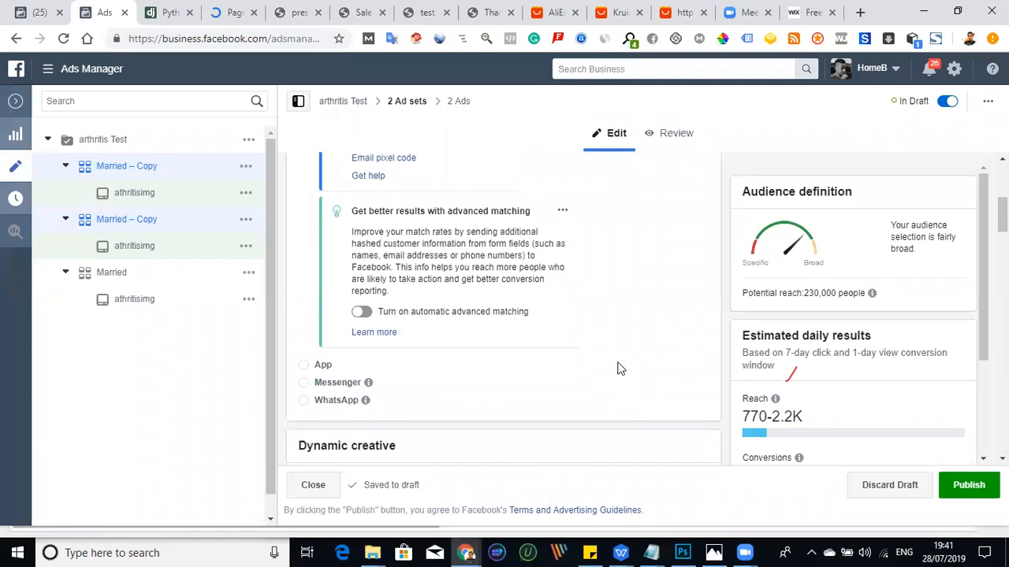
pyautogui.scroll(-5, 618, 369)
pyautogui.scroll(-2, 619, 369)
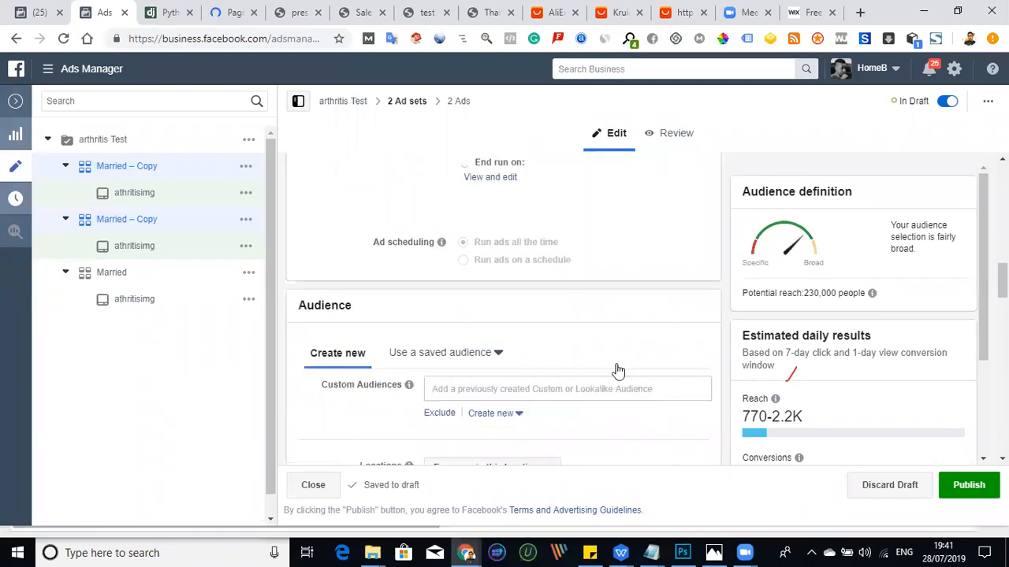
pyautogui.scroll(-2, 615, 368)
pyautogui.scroll(-3, 615, 368)
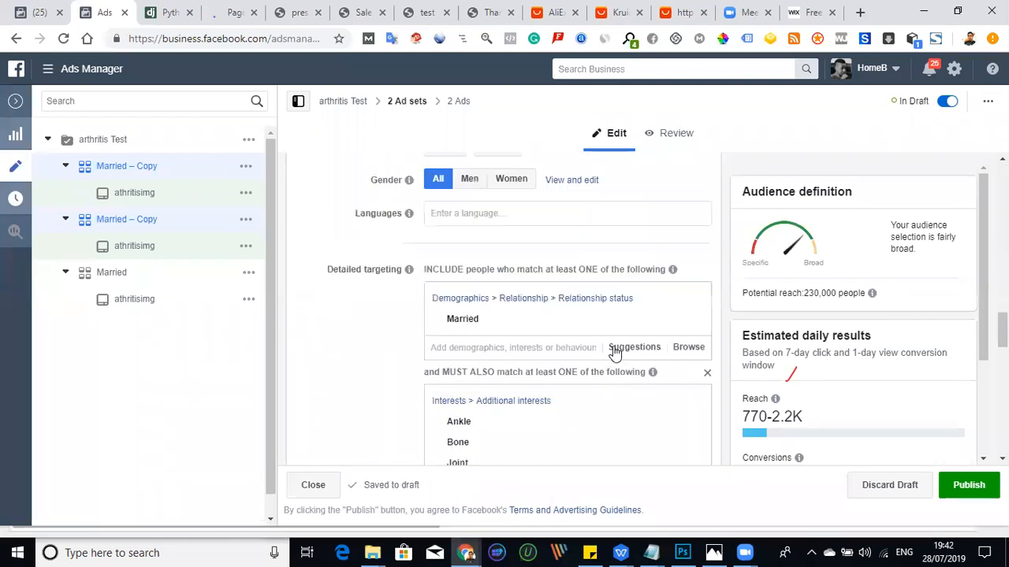
pyautogui.scroll(-1, 646, 370)
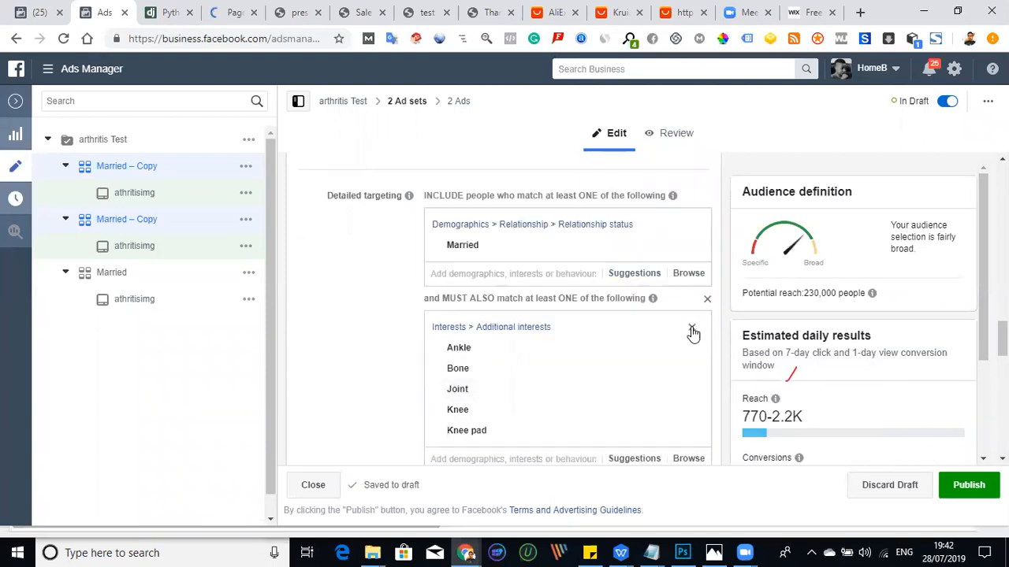
pyautogui.click(691, 329)
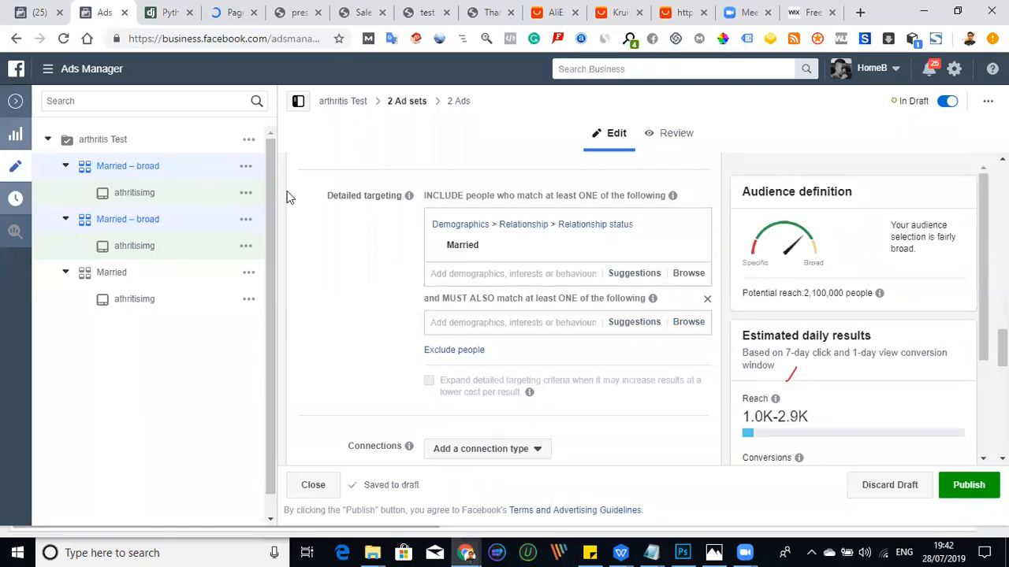
pyautogui.click(962, 489)
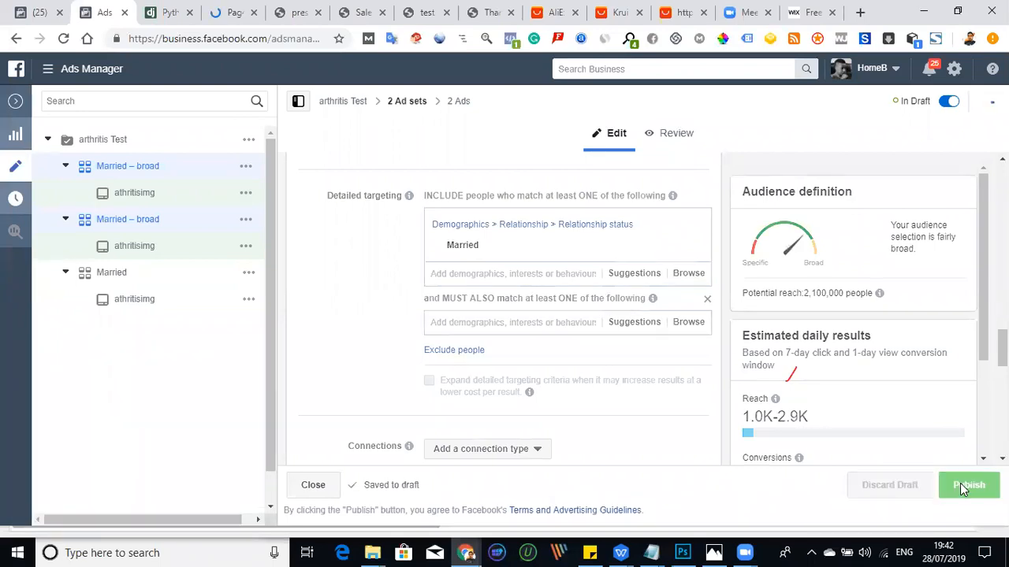
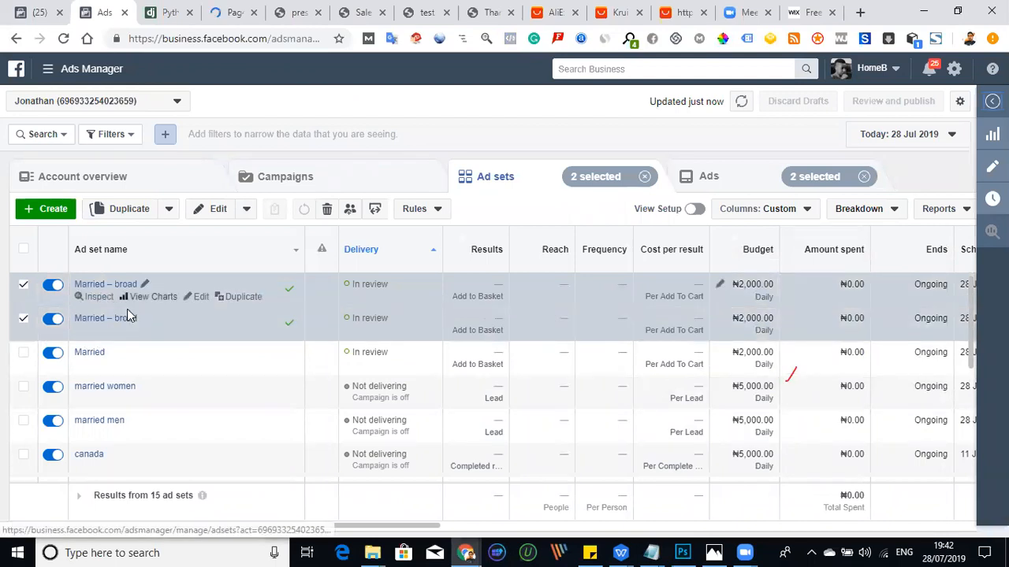
# - Open a Married – broad ad set for editing and review its budget, audience and detailed targeting
pyautogui.click(200, 299)
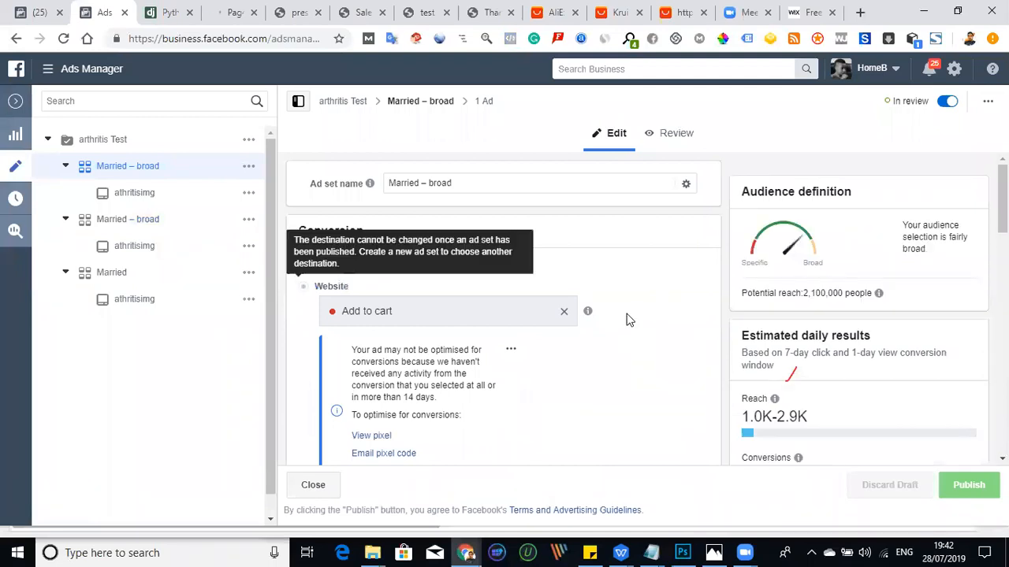
pyautogui.scroll(-5, 626, 319)
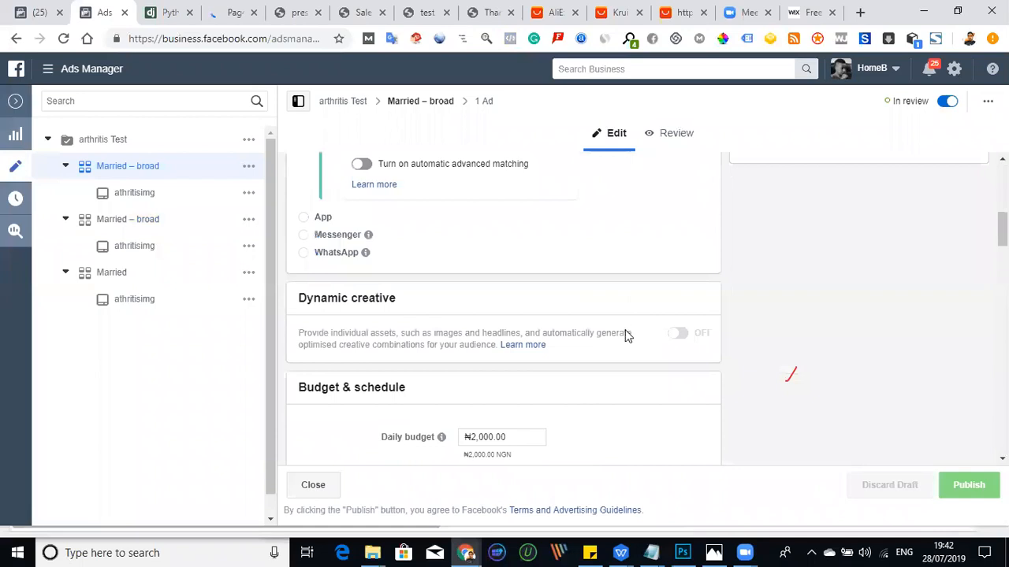
pyautogui.scroll(-5, 624, 329)
pyautogui.scroll(-2, 622, 331)
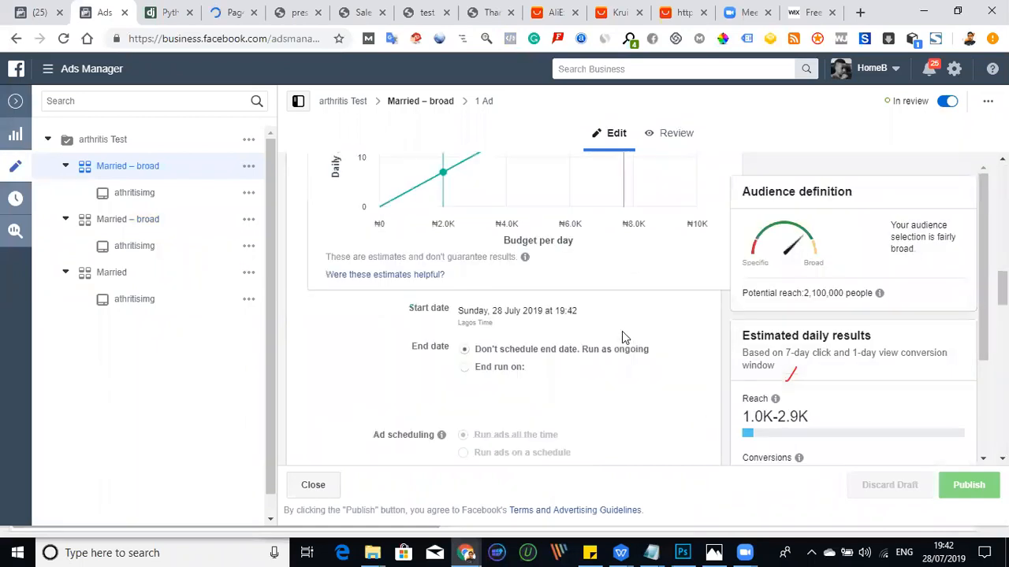
pyautogui.scroll(-5, 621, 331)
pyautogui.scroll(-3, 622, 331)
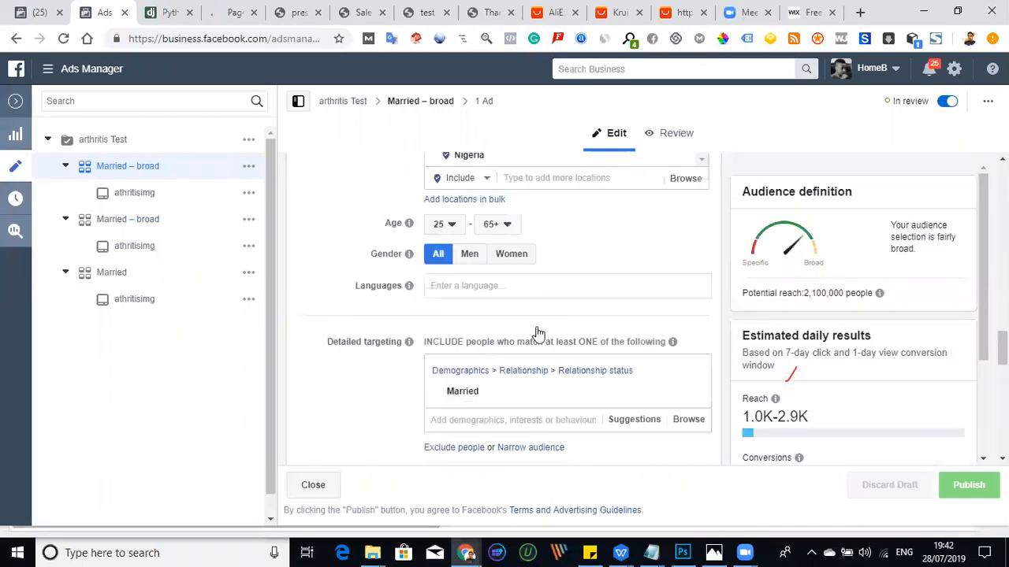
pyautogui.scroll(-3, 538, 335)
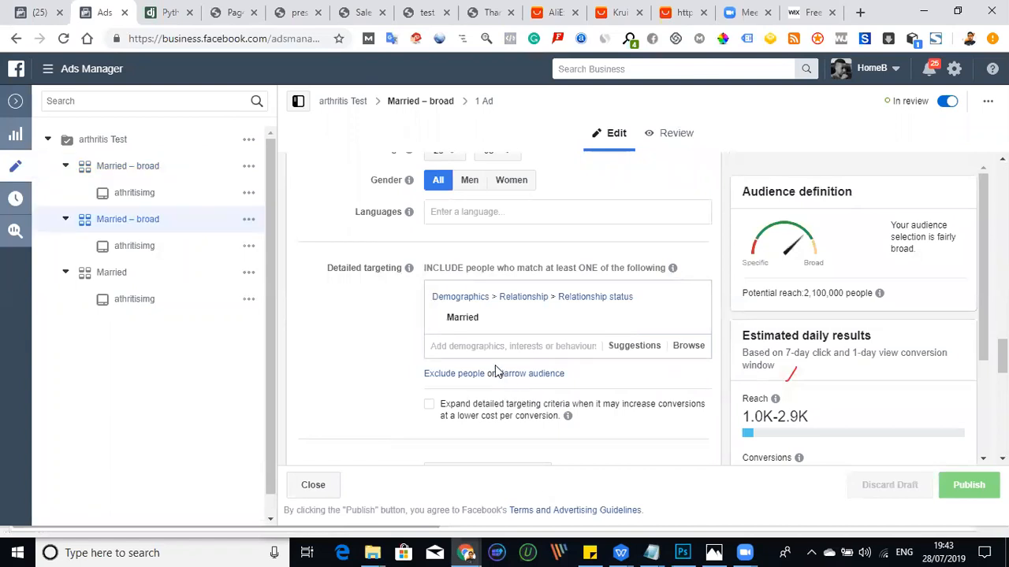
# - Rename the second Married – broad ad set in the arthritis Test campaign as Stacking
pyautogui.scroll(5, 498, 345)
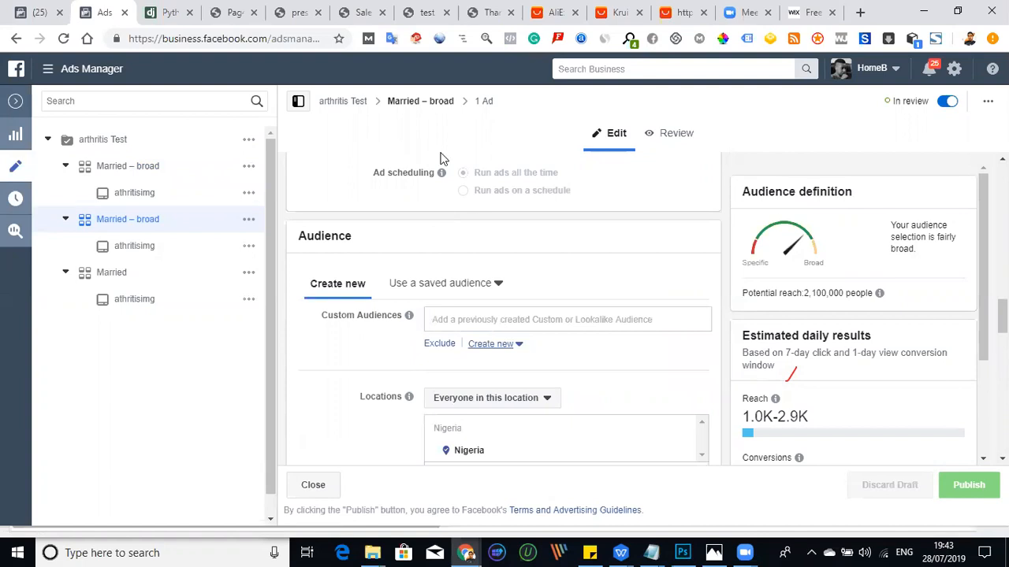
pyautogui.scroll(5, 441, 161)
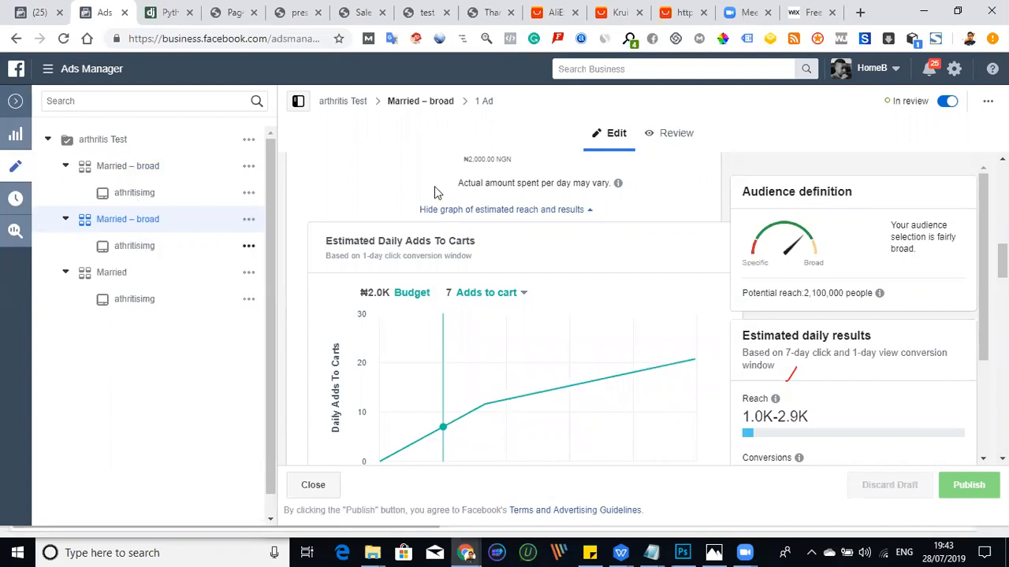
pyautogui.scroll(5, 434, 189)
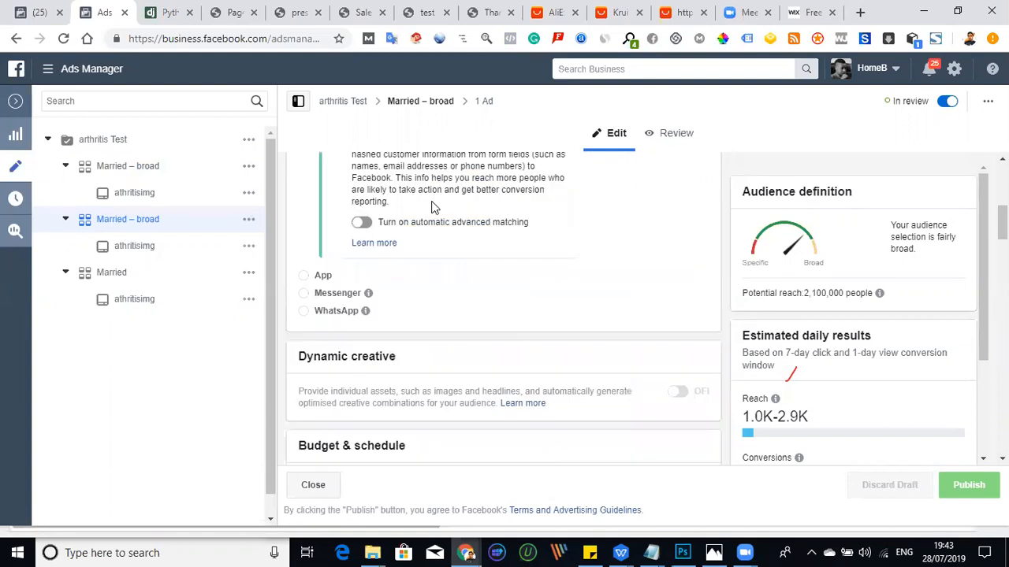
pyautogui.scroll(5, 431, 207)
pyautogui.doubleClick(441, 183)
pyautogui.press('BackSpace')
pyautogui.press('BackSpace')
pyautogui.press('BackSpace')
pyautogui.press('BackSpace')
pyautogui.press('BackSpace')
pyautogui.press('BackSpace')
pyautogui.press('BackSpace')
pyautogui.press('BackSpace')
pyautogui.press('BackSpace')
pyautogui.press('BackSpace')
pyautogui.press('BackSpace')
pyautogui.write('S')
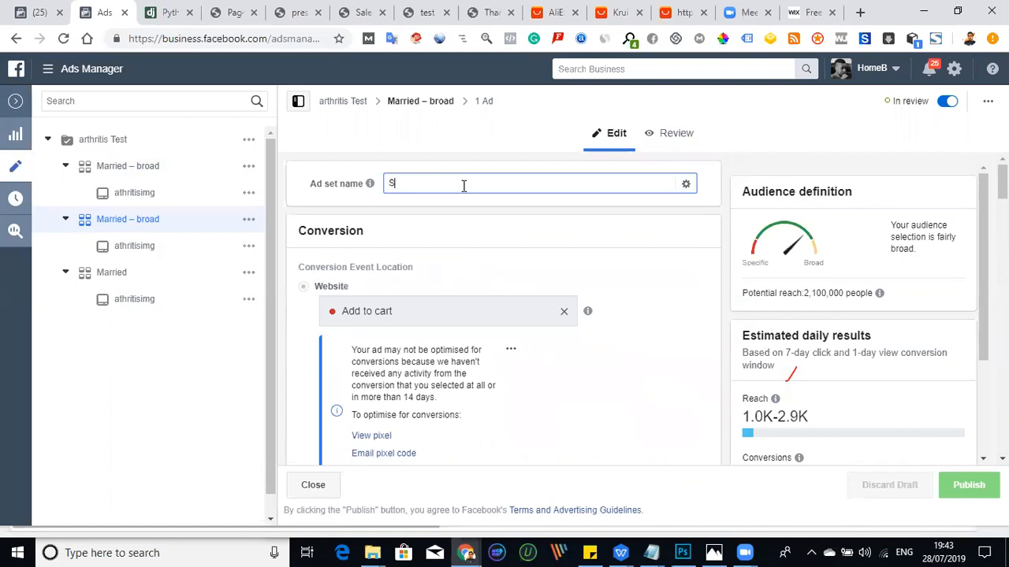
pyautogui.write('taacking')
pyautogui.click(401, 184)
pyautogui.press('BackSpace')
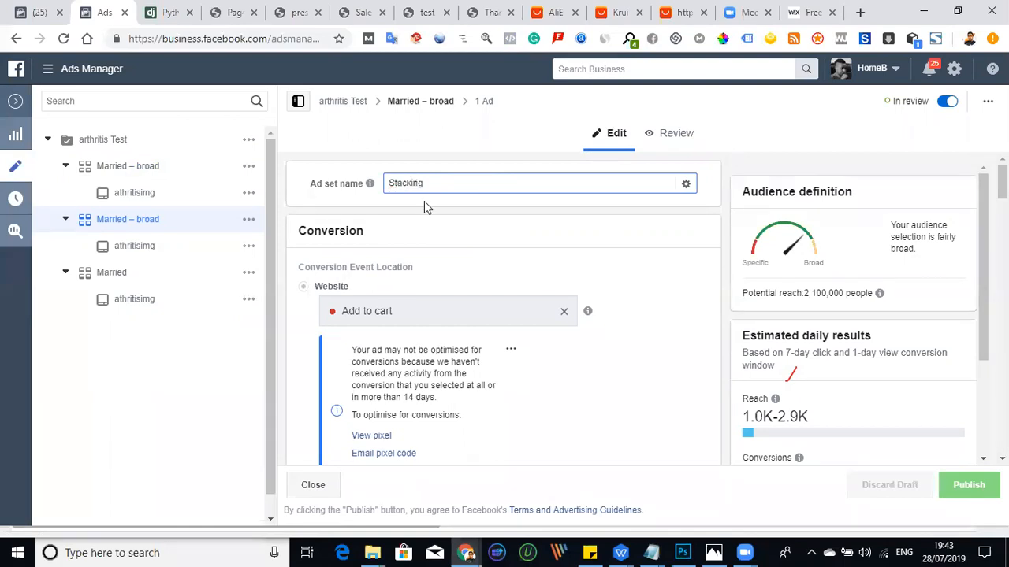
pyautogui.click(576, 271)
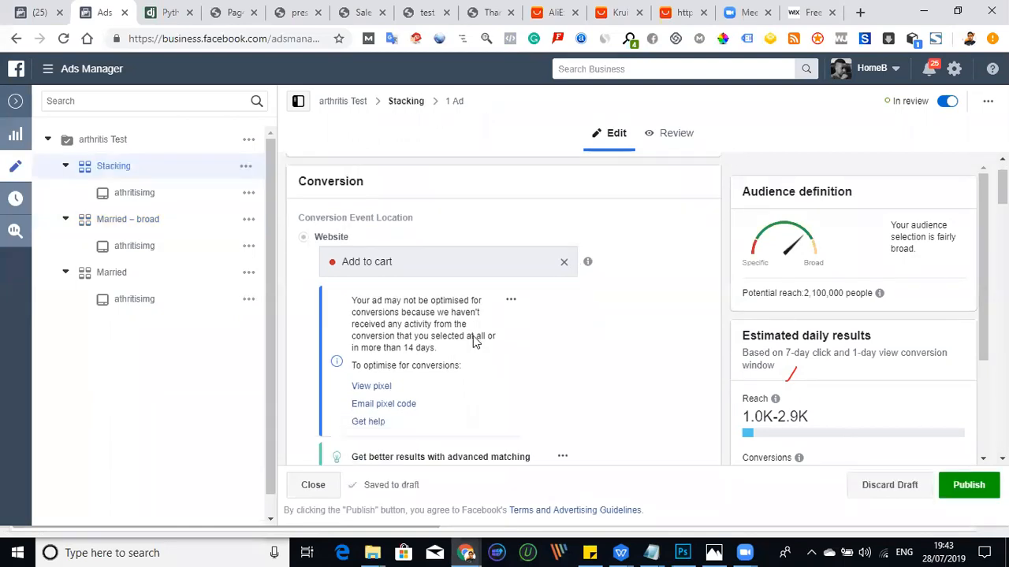
# - Replace the Married relationship status in the Stacking ad set's detailed targeting with the Knee pad interest
pyautogui.scroll(-3, 465, 342)
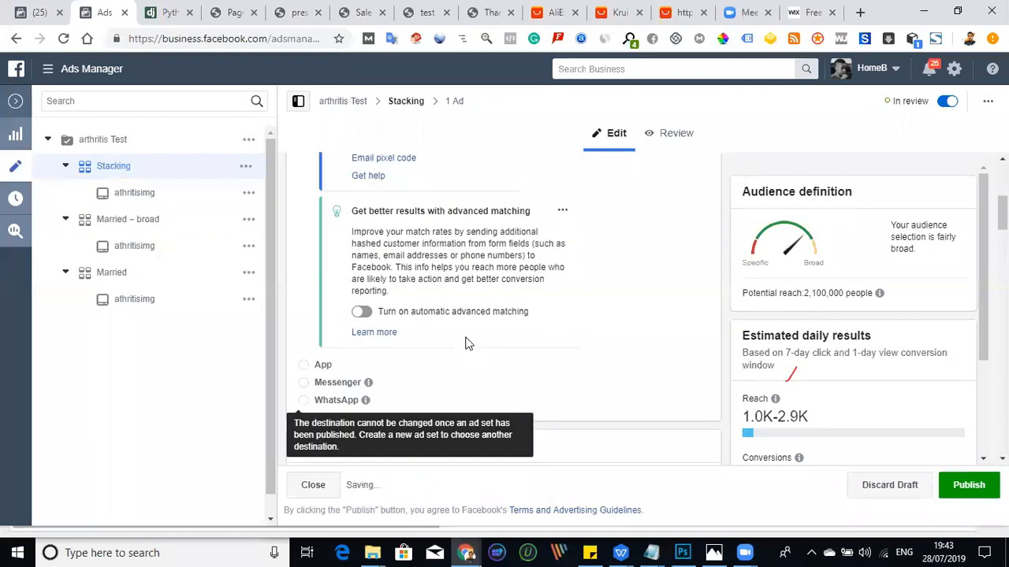
pyautogui.scroll(-5, 554, 367)
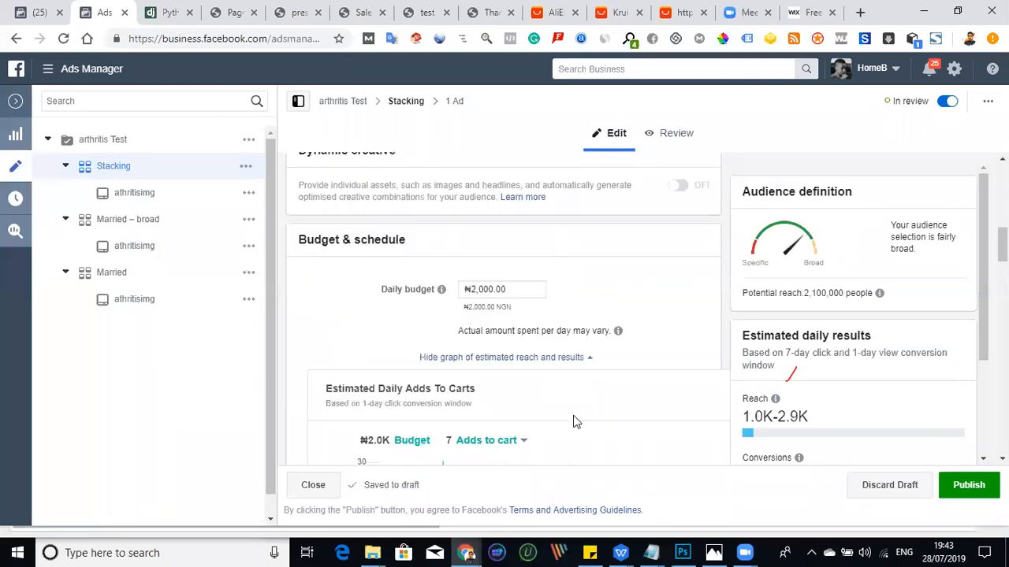
pyautogui.scroll(-3, 575, 419)
pyautogui.scroll(-5, 549, 432)
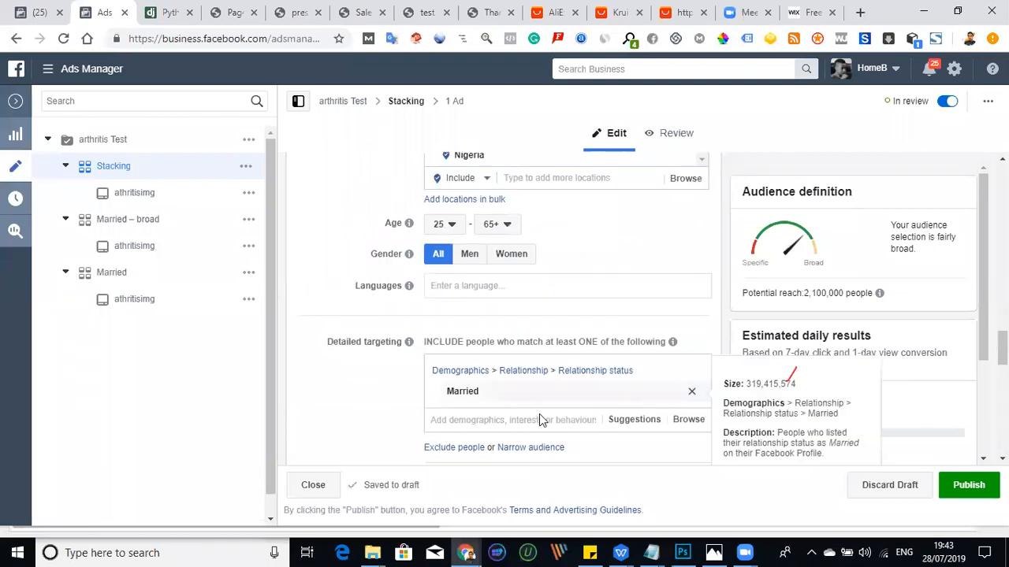
pyautogui.click(691, 391)
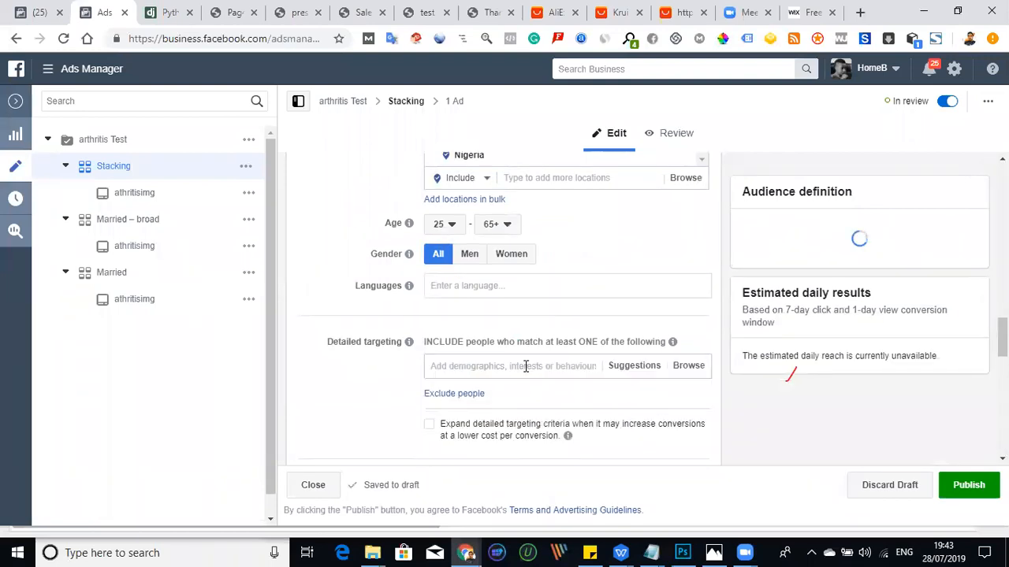
pyautogui.click(526, 366)
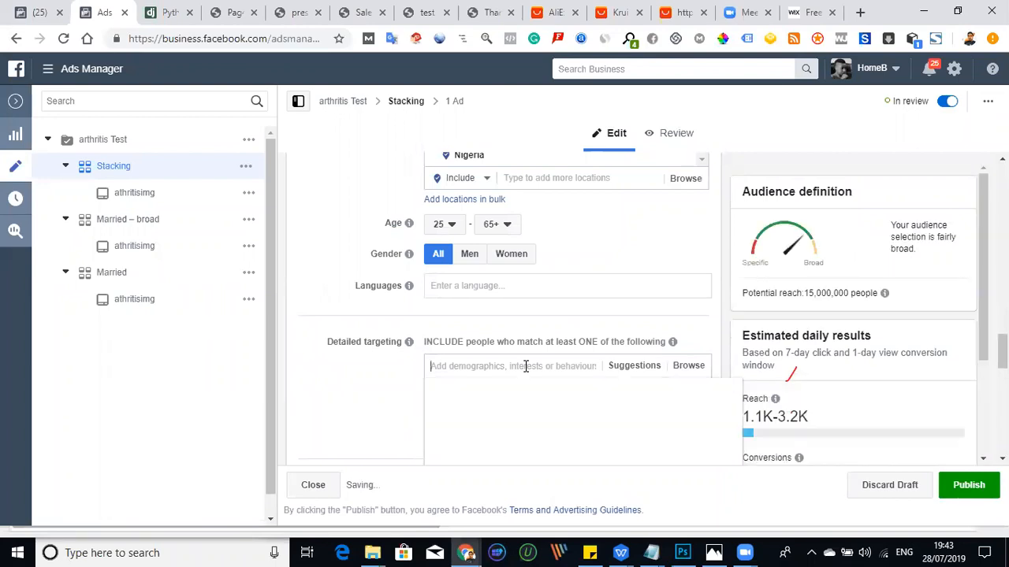
pyautogui.write('knee pad')
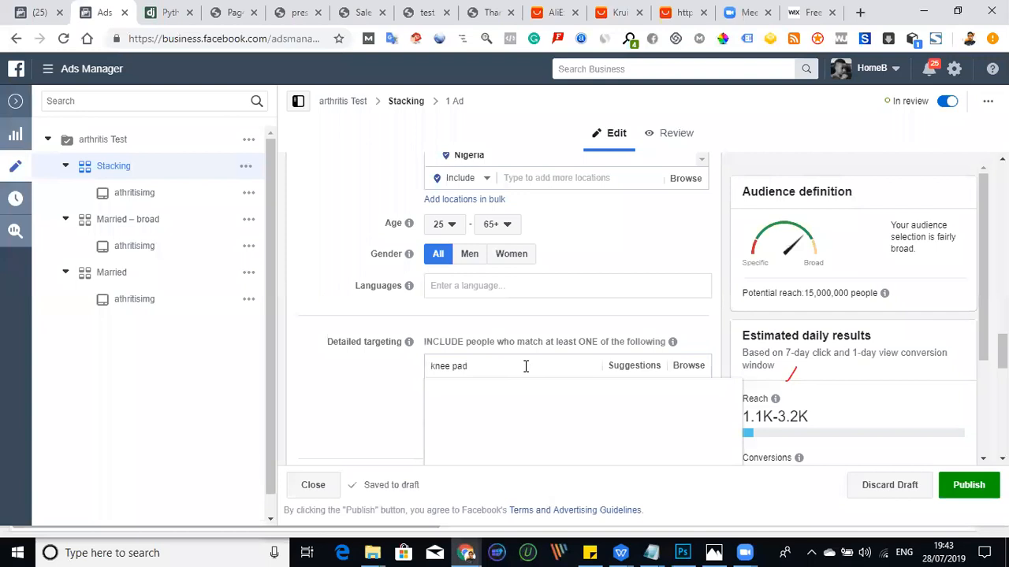
pyautogui.click(502, 394)
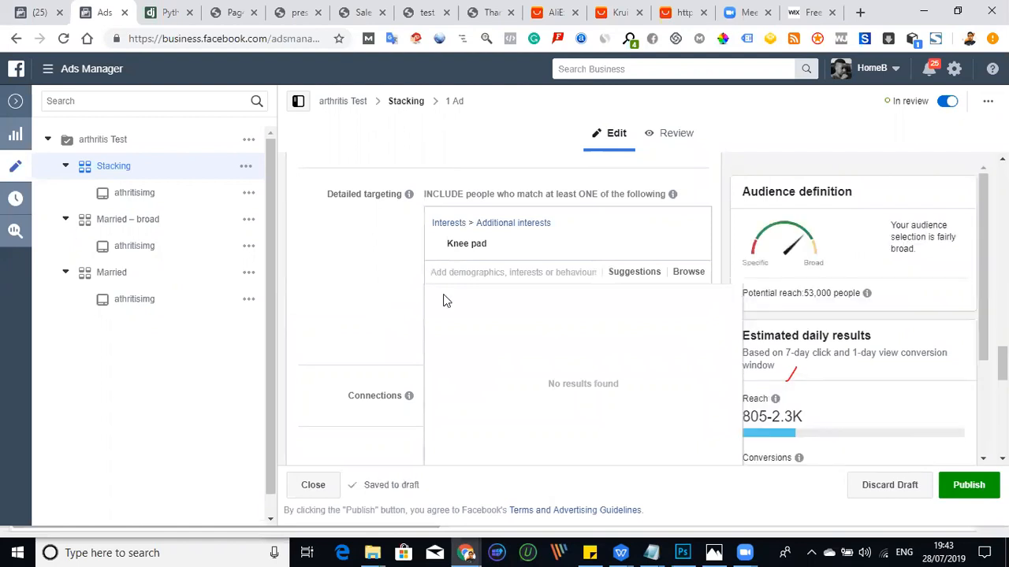
# - Add the suggested interests Knee, Joint, Ankle and Old age to the Stacking ad set's targeting and publish the changes
pyautogui.click(627, 276)
pyautogui.click(628, 277)
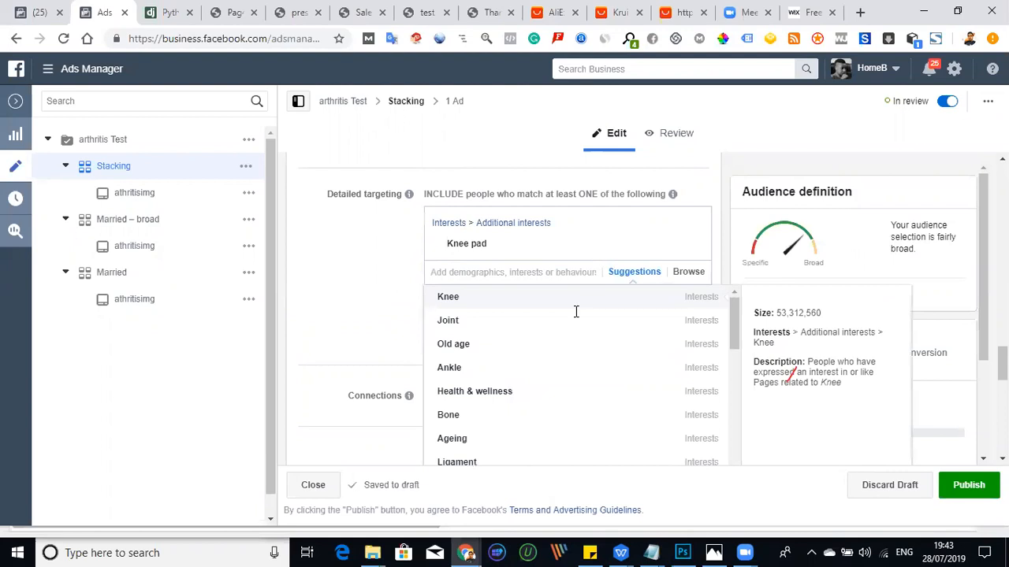
pyautogui.click(576, 311)
pyautogui.click(628, 294)
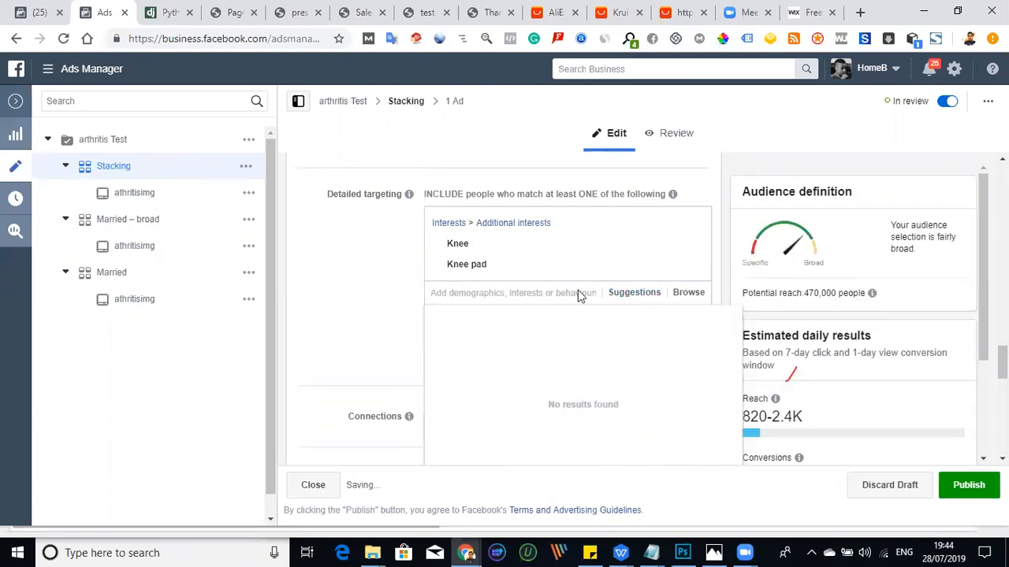
pyautogui.click(624, 294)
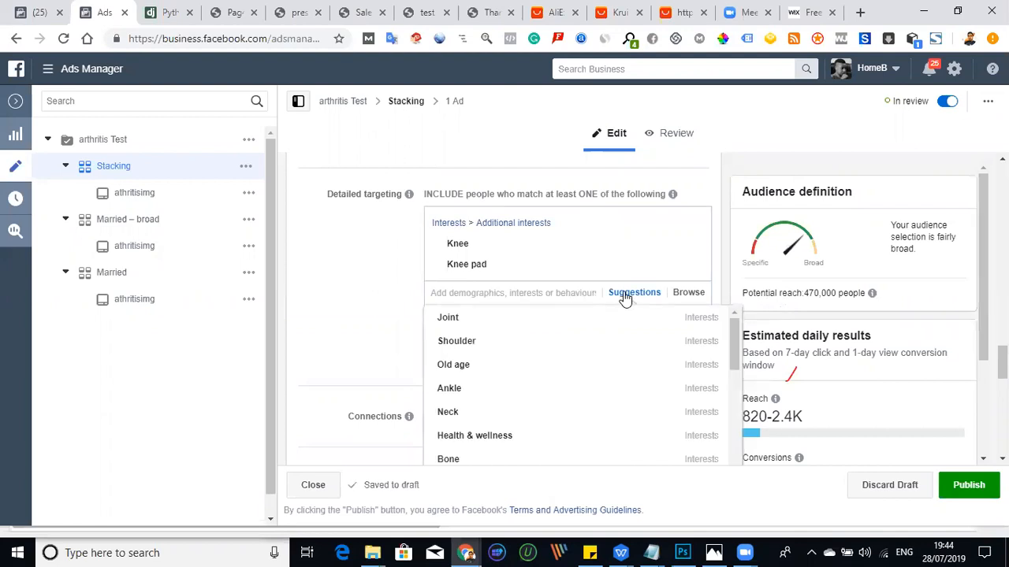
pyautogui.click(550, 320)
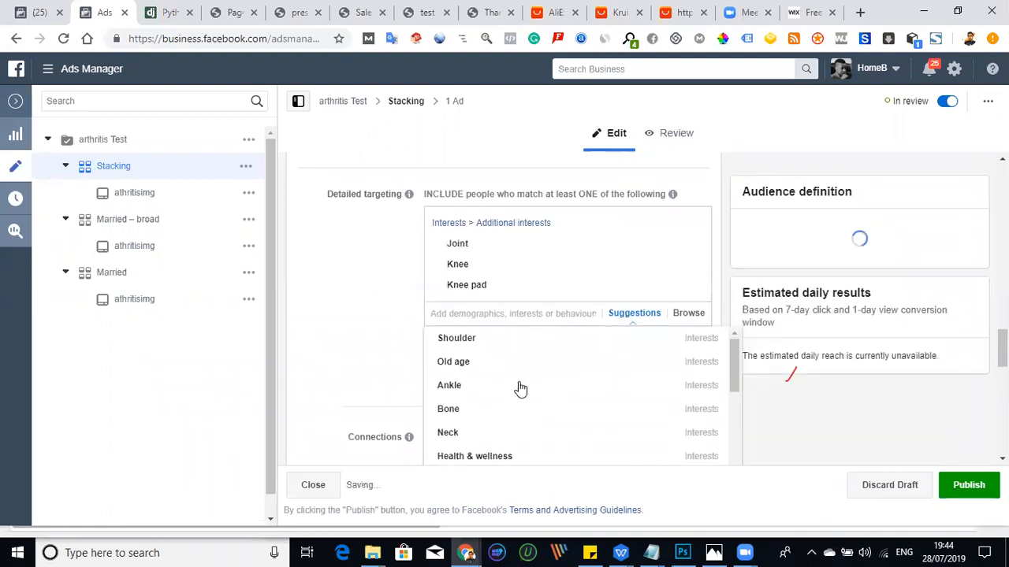
pyautogui.moveTo(519, 392)
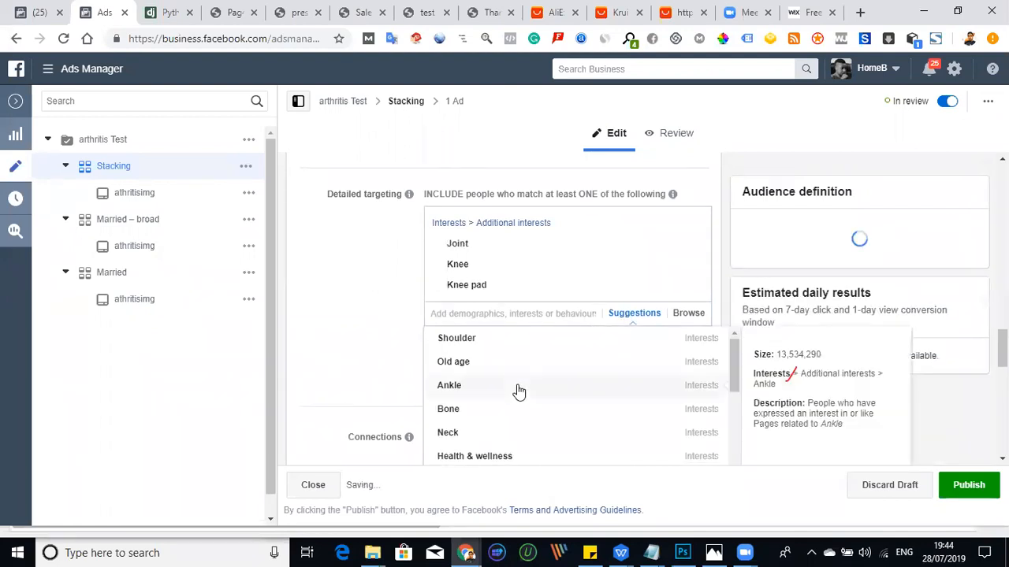
pyautogui.click(518, 392)
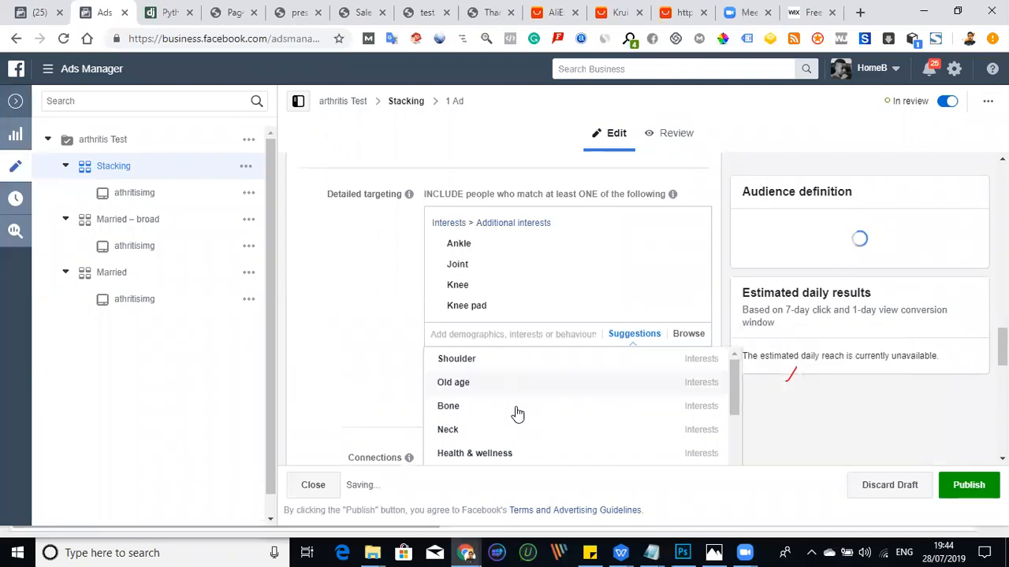
pyautogui.moveTo(516, 413)
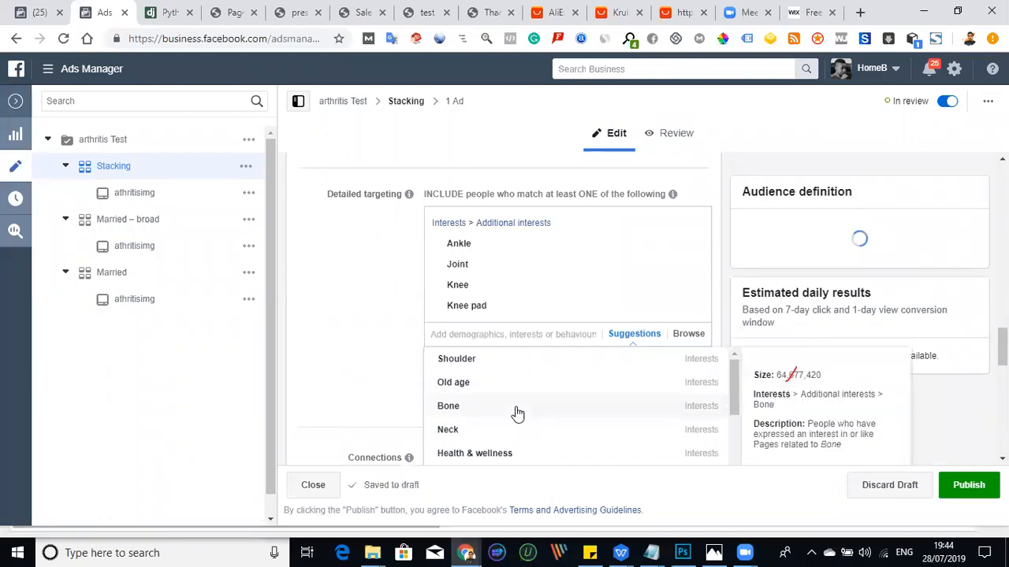
pyautogui.click(504, 383)
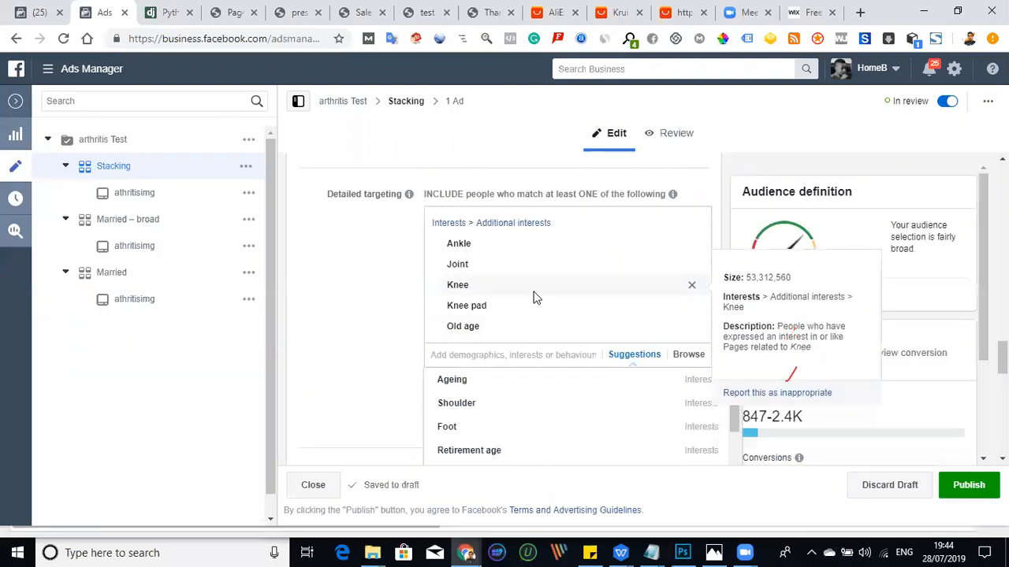
pyautogui.click(372, 335)
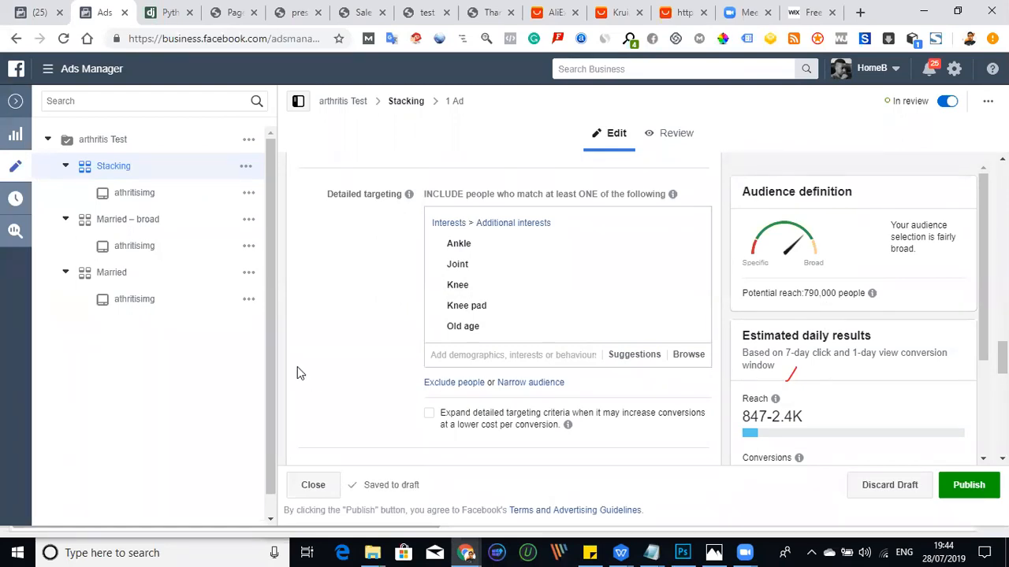
pyautogui.click(955, 489)
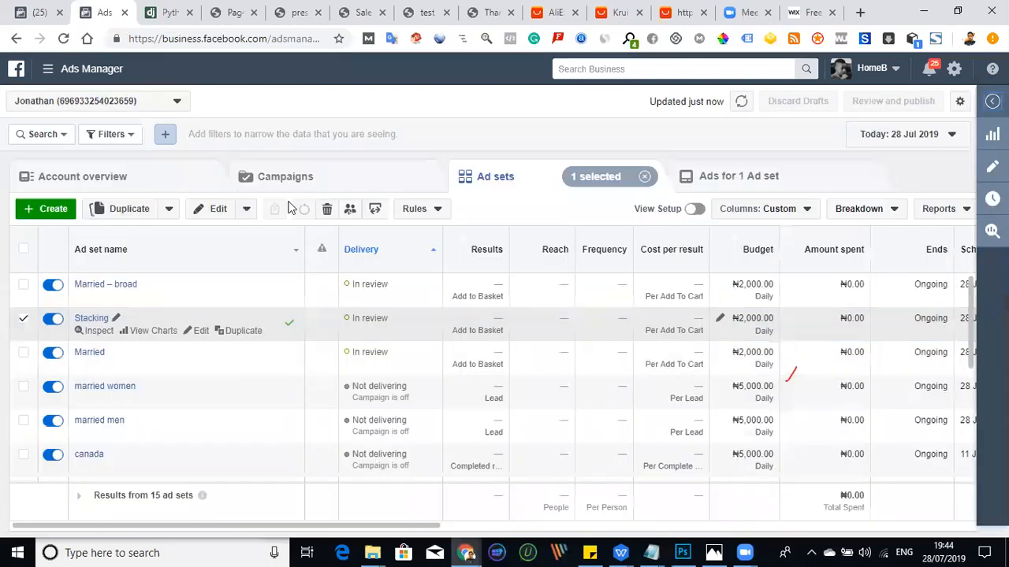
# - Go to the campaign list and view only the ad sets belonging to the arthritis Test campaign
pyautogui.click(284, 188)
pyautogui.click(285, 179)
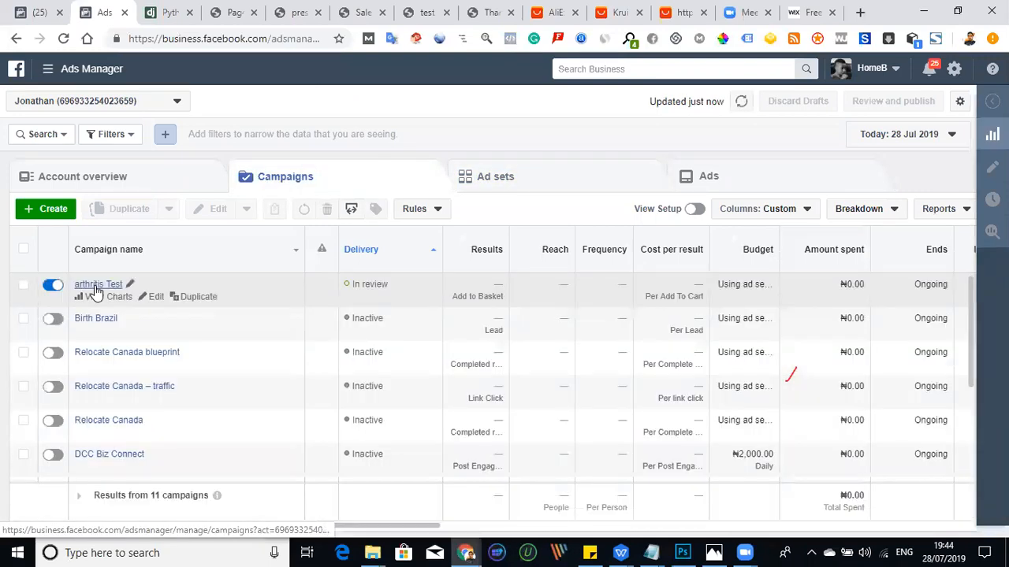
pyautogui.click(95, 287)
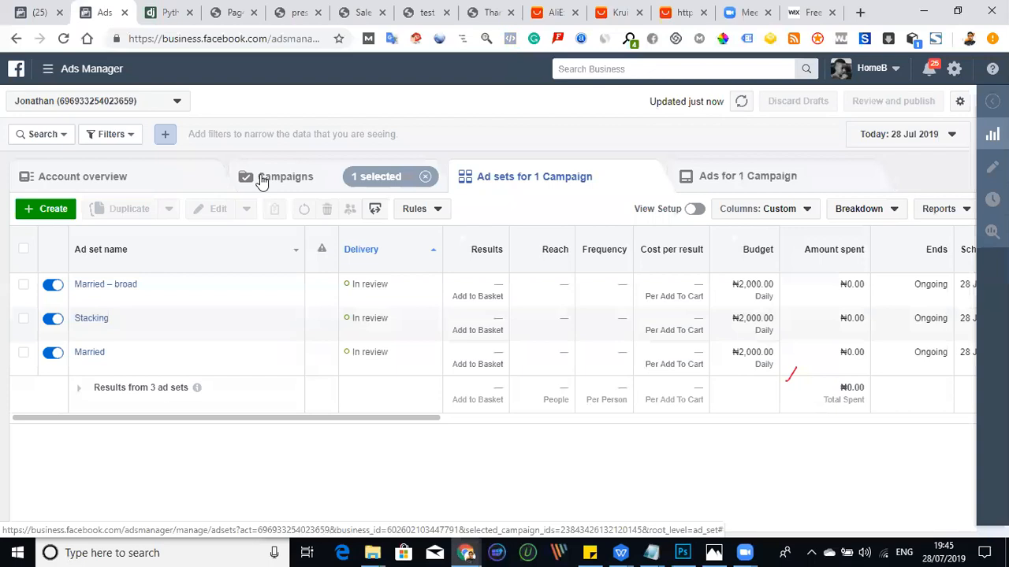
pyautogui.click(263, 180)
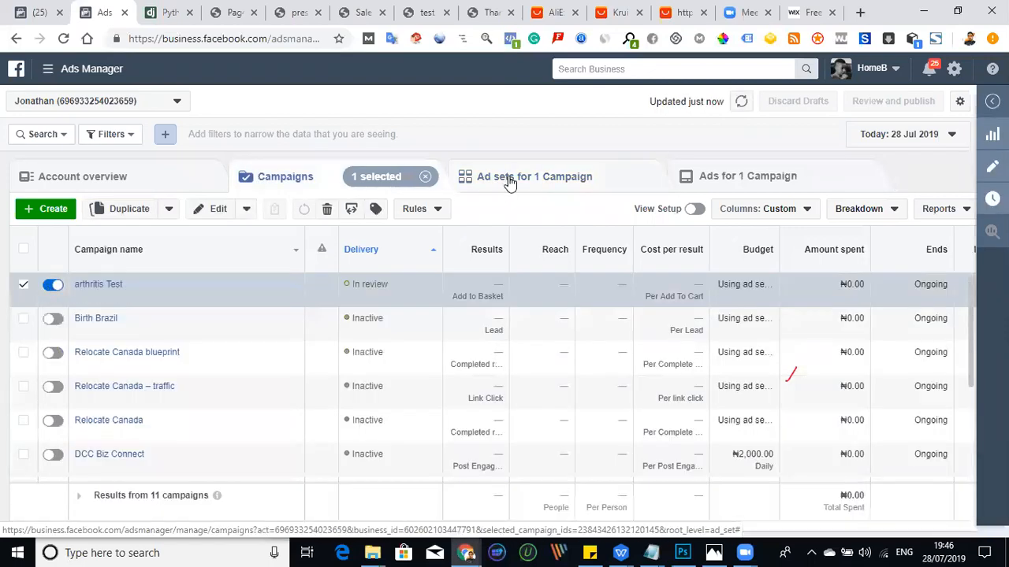
pyautogui.click(510, 178)
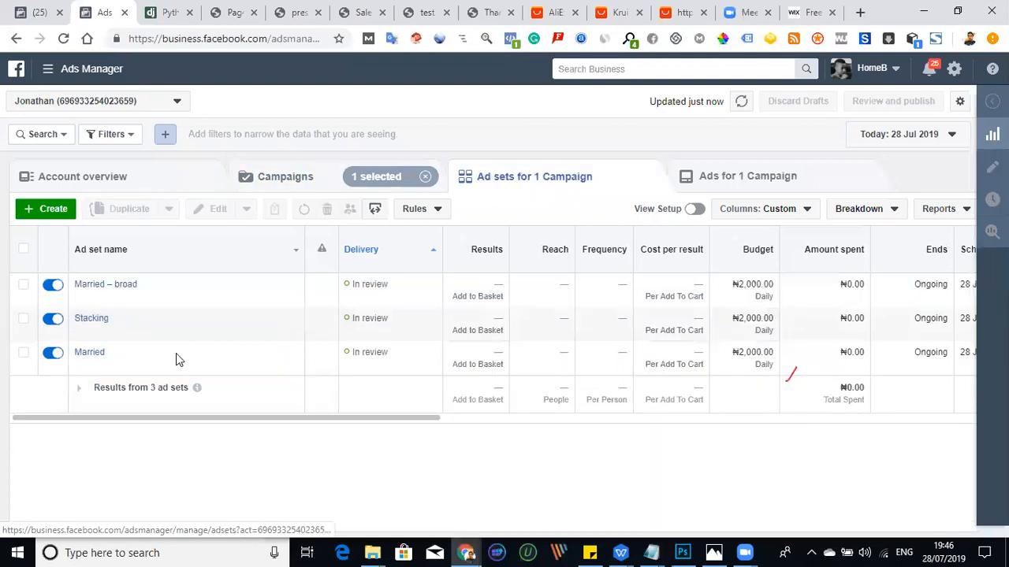
# - Try a daily budget of ₦7,000 for the Stacking ad set
pyautogui.moveTo(181, 323)
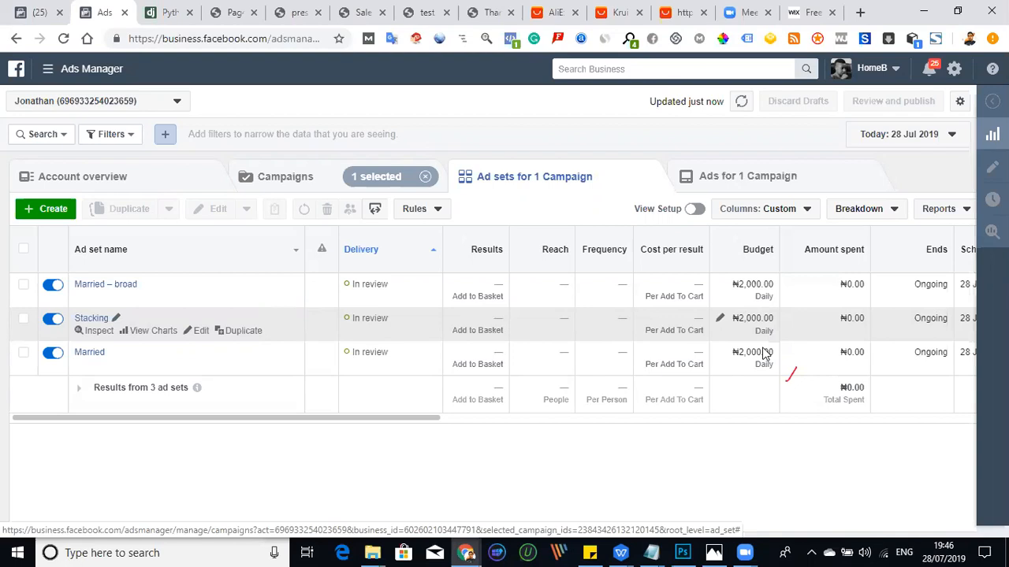
pyautogui.click(720, 320)
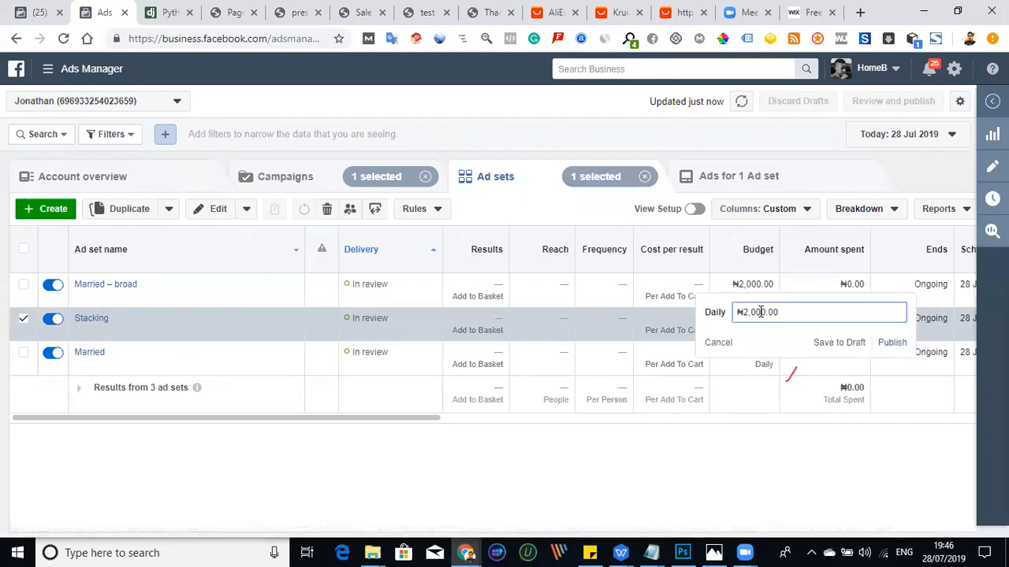
pyautogui.moveTo(750, 312); pyautogui.dragTo(747, 312)
pyautogui.write('7')
pyautogui.click(747, 449)
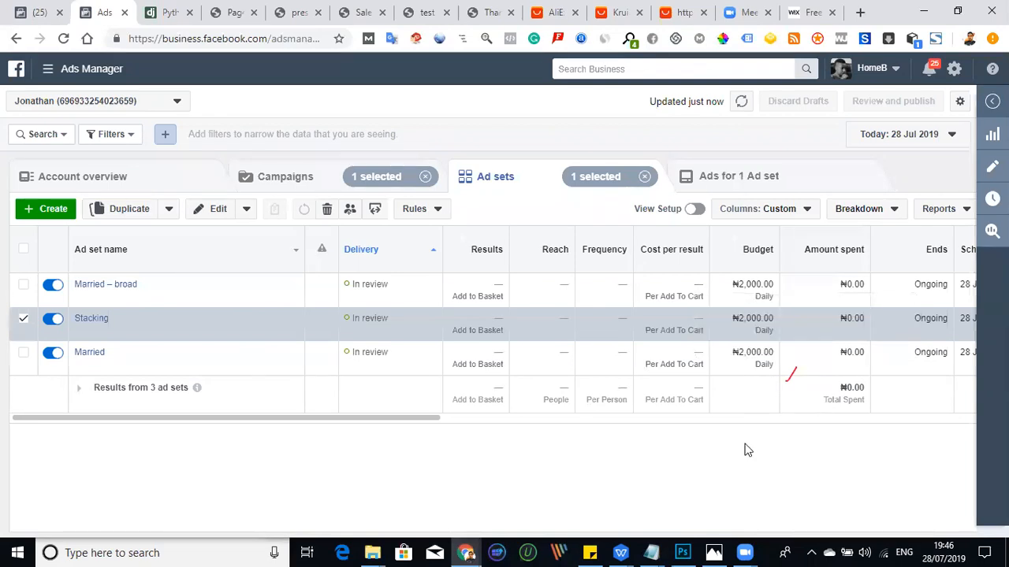
# - Set the Stacking ad set's daily budget to ₦200 and apply the change
pyautogui.click(719, 319)
pyautogui.moveTo(755, 313); pyautogui.dragTo(742, 314)
pyautogui.write('200.00')
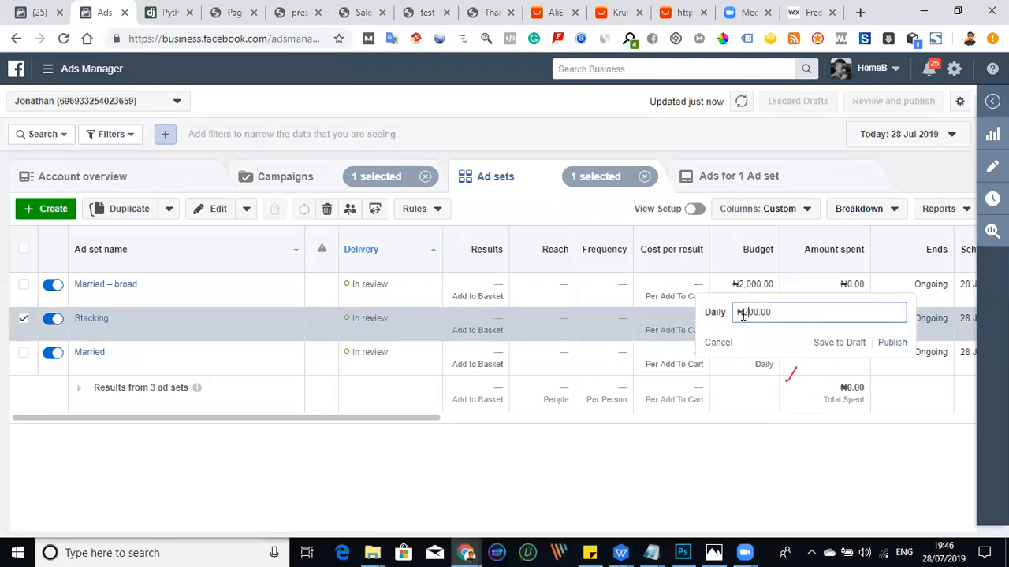
pyautogui.press('Return')
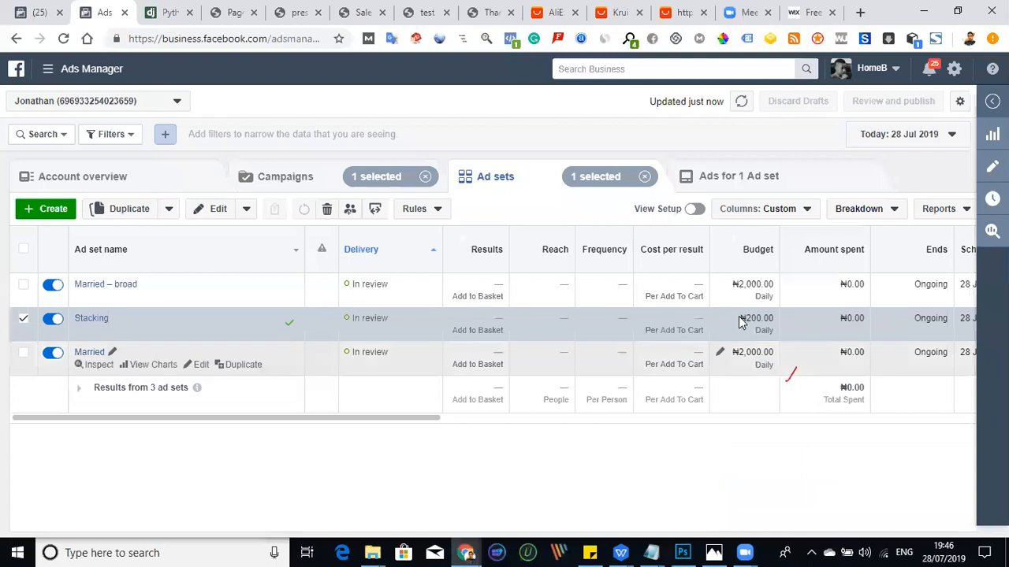
pyautogui.moveTo(725, 324)
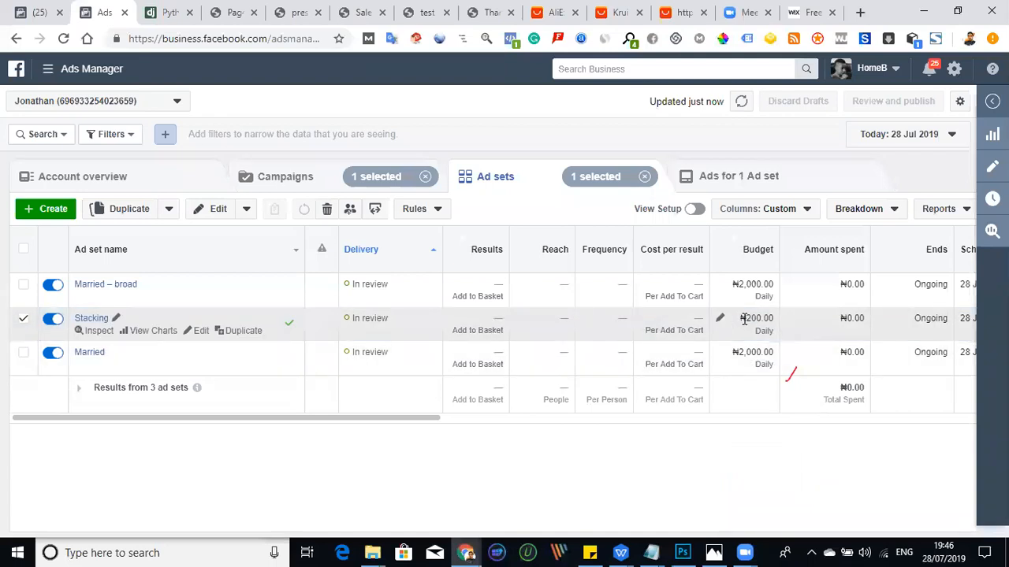
pyautogui.click(721, 320)
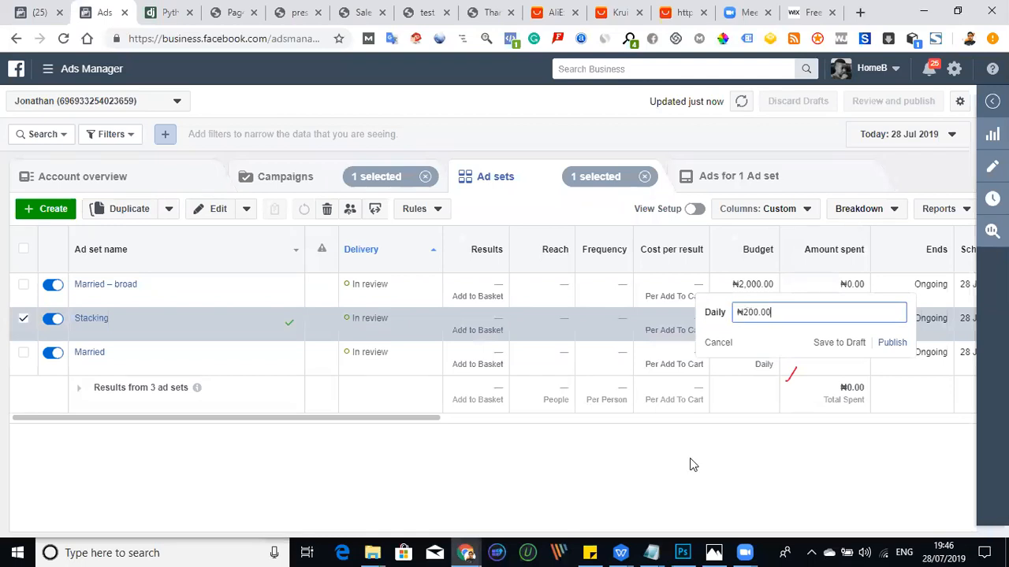
pyautogui.click(599, 495)
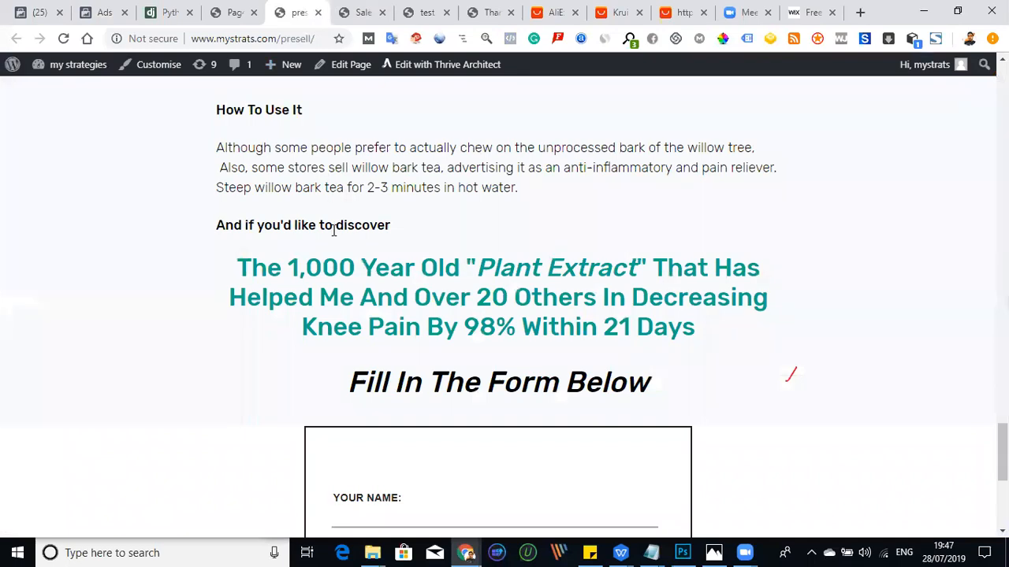
# - Look over the presell page's sign-up form and read the "Mix A Little Salt and Olive Oil" ad text in the adcopy Notepad file
pyautogui.scroll(-4, 285, 361)
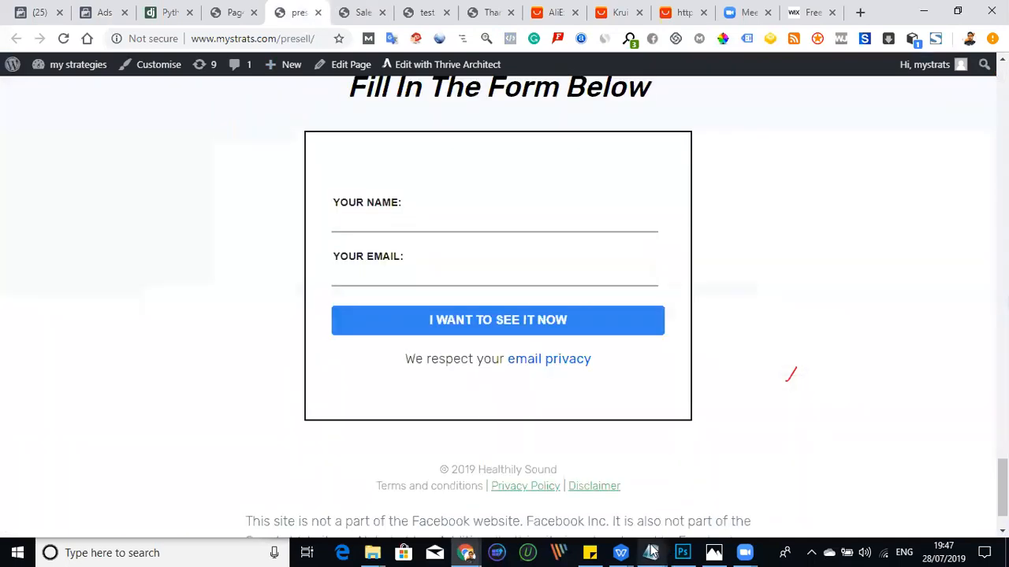
pyautogui.moveTo(652, 552)
pyautogui.click(699, 500)
pyautogui.click(442, 245)
pyautogui.scroll(-5, 445, 268)
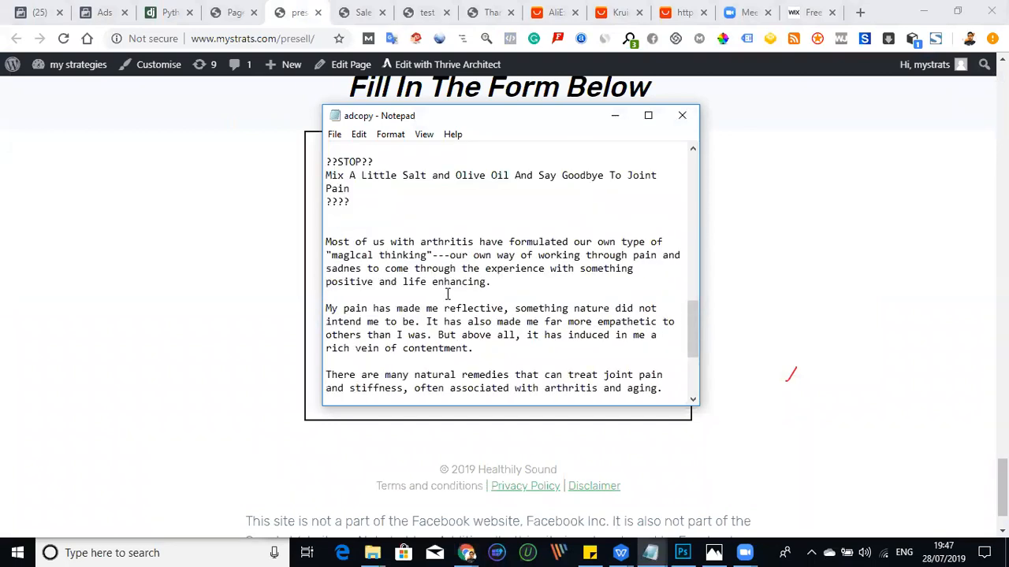
pyautogui.scroll(-4, 405, 347)
pyautogui.scroll(5, 394, 362)
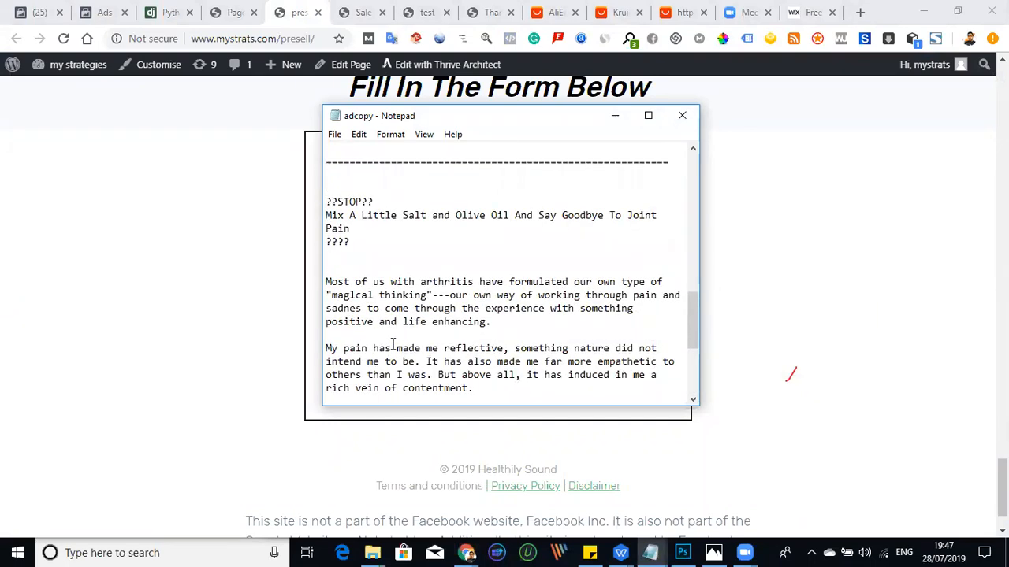
pyautogui.scroll(2, 370, 315)
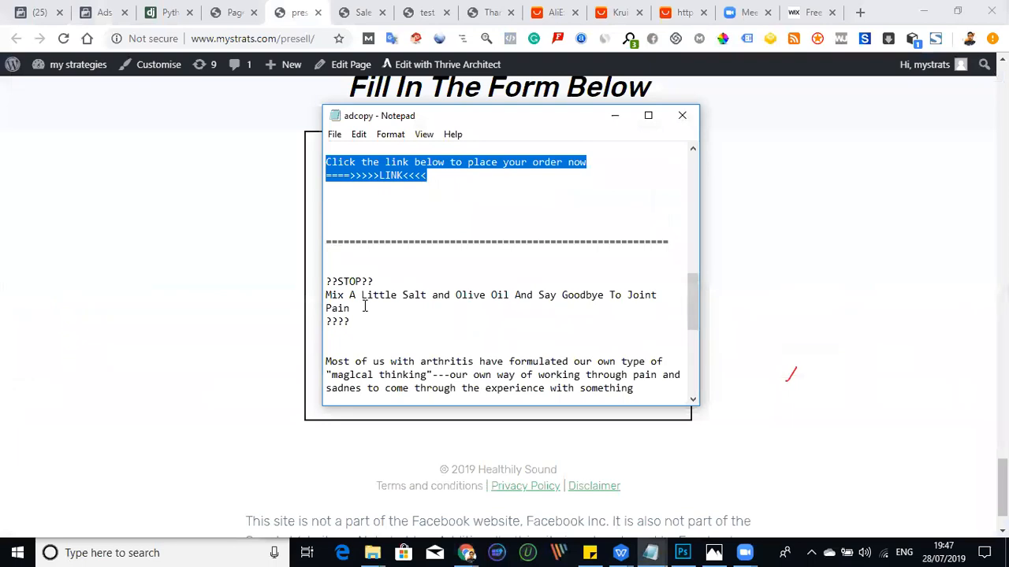
pyautogui.hotkey('ctrl', 'x')
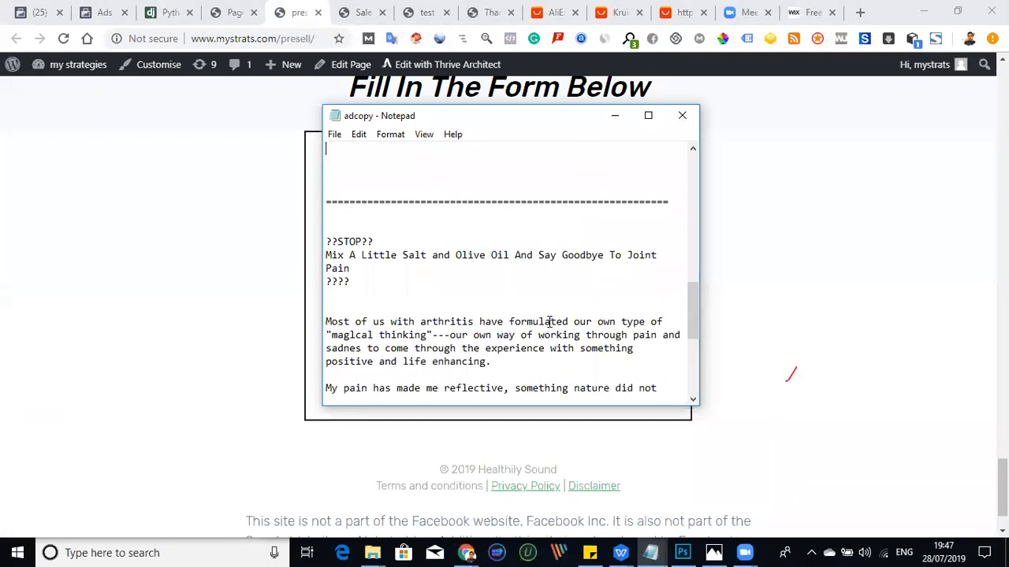
pyautogui.scroll(-1, 549, 322)
pyautogui.scroll(-1, 539, 331)
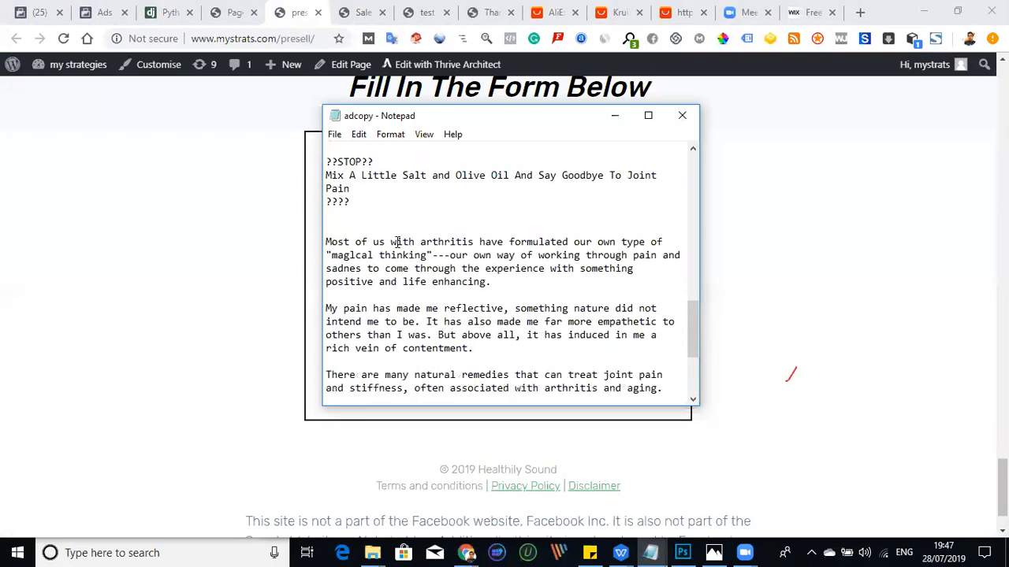
# - Highlight the salt and olive oil ad copy through its link line, then the Miracle Arthritis Oil ad copy
pyautogui.moveTo(326, 162); pyautogui.dragTo(436, 378)
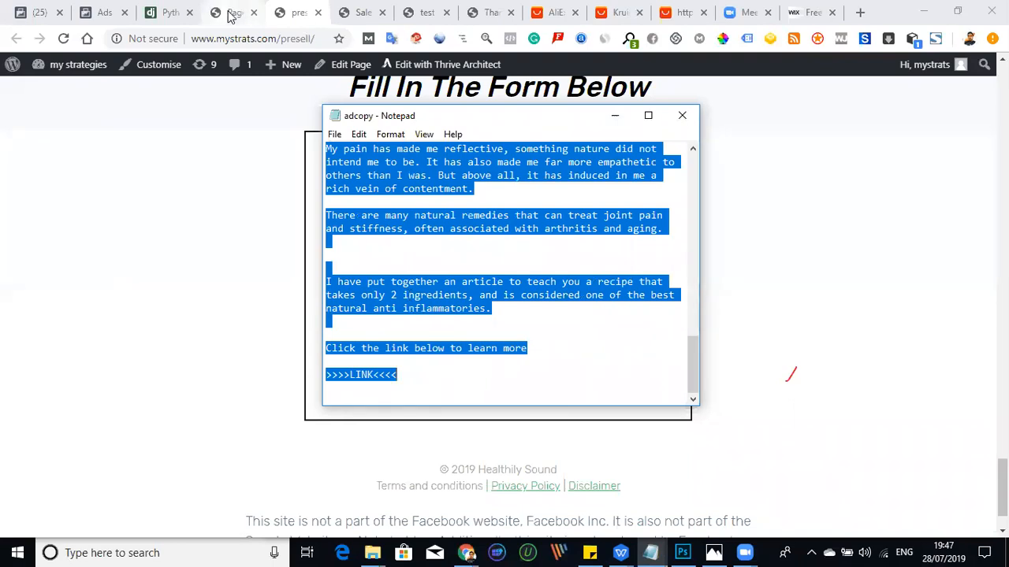
pyautogui.scroll(12, 481, 266)
pyautogui.moveTo(460, 260); pyautogui.dragTo(326, 150)
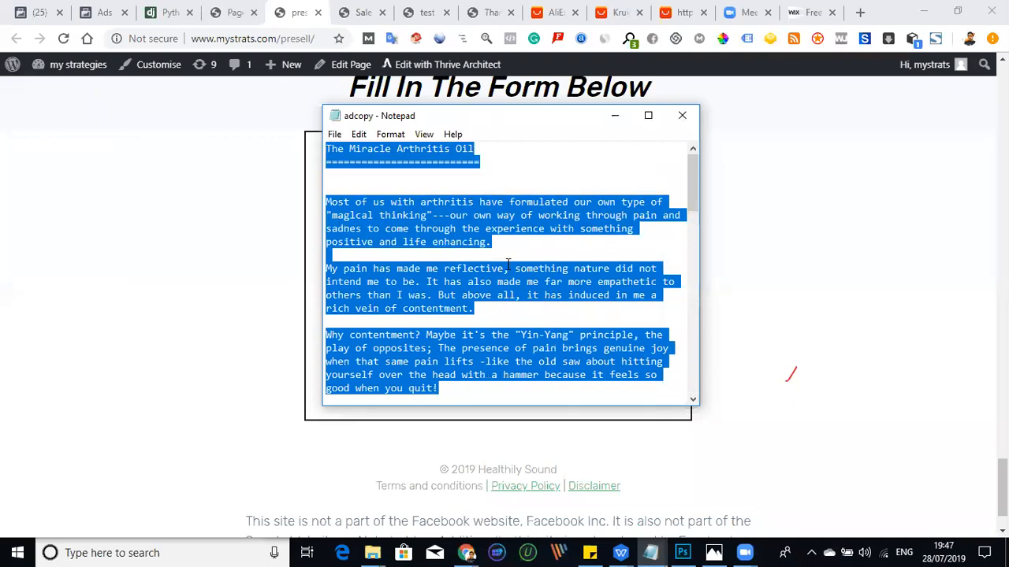
pyautogui.scroll(-15, 507, 268)
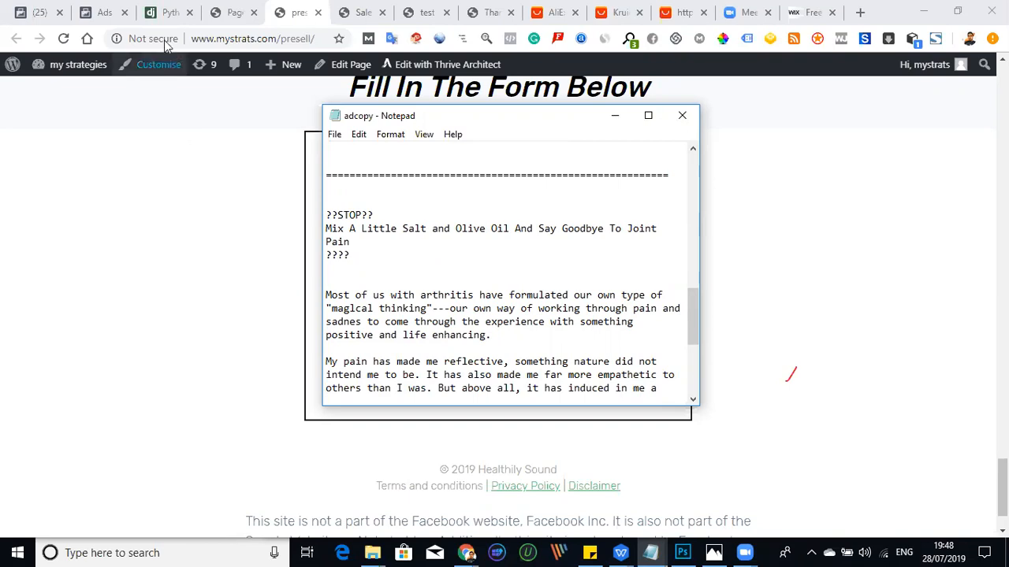
# - Show the sales page, then view the natr picture from the arthritis folder
pyautogui.click(349, 13)
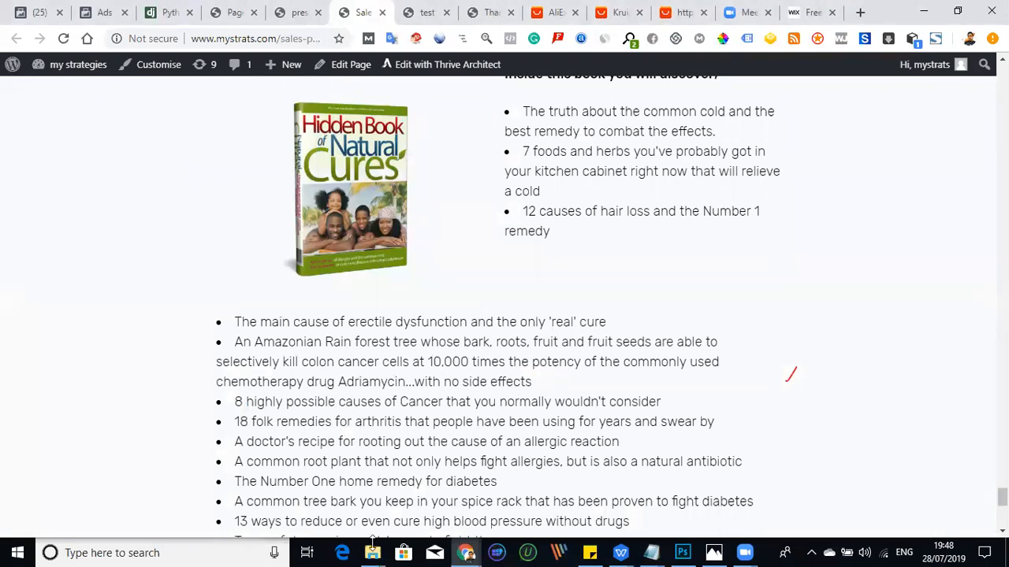
pyautogui.moveTo(371, 553)
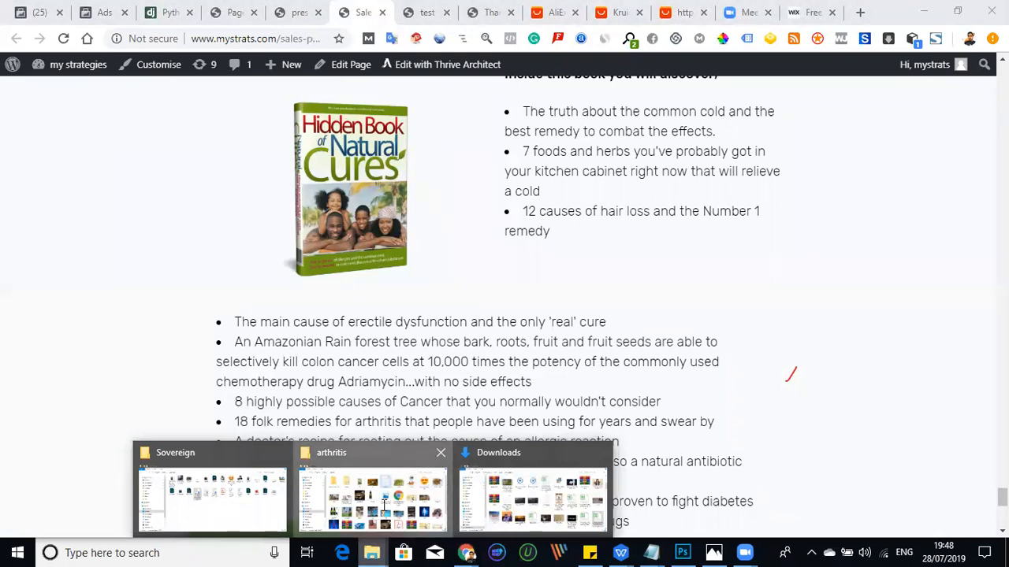
pyautogui.click(384, 504)
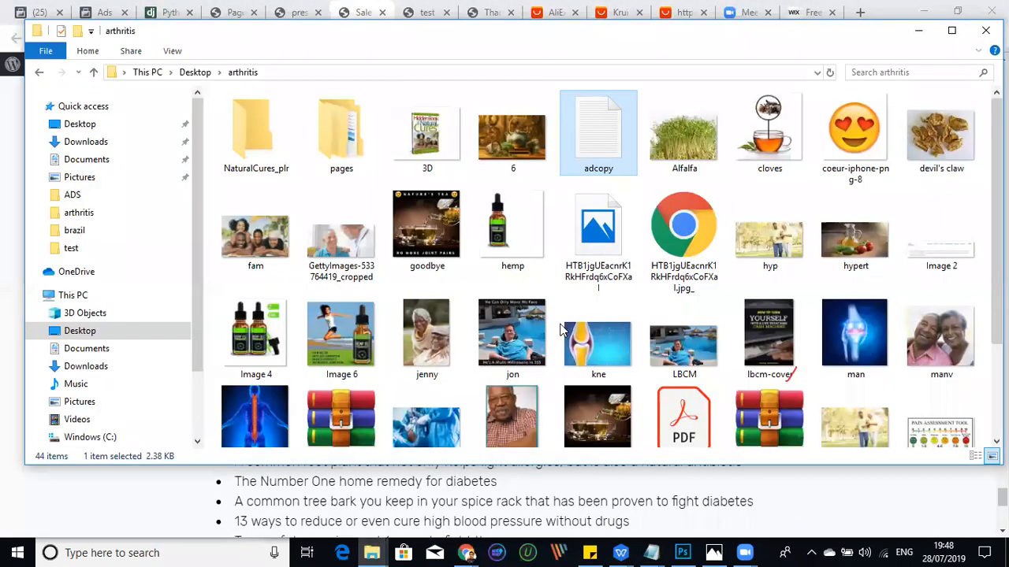
pyautogui.click(597, 426)
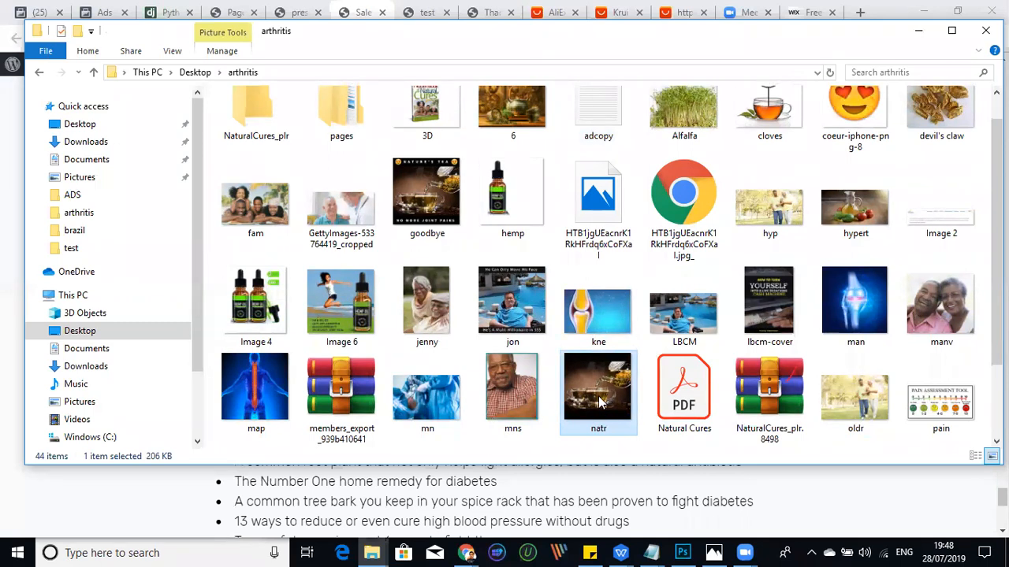
pyautogui.doubleClick(598, 401)
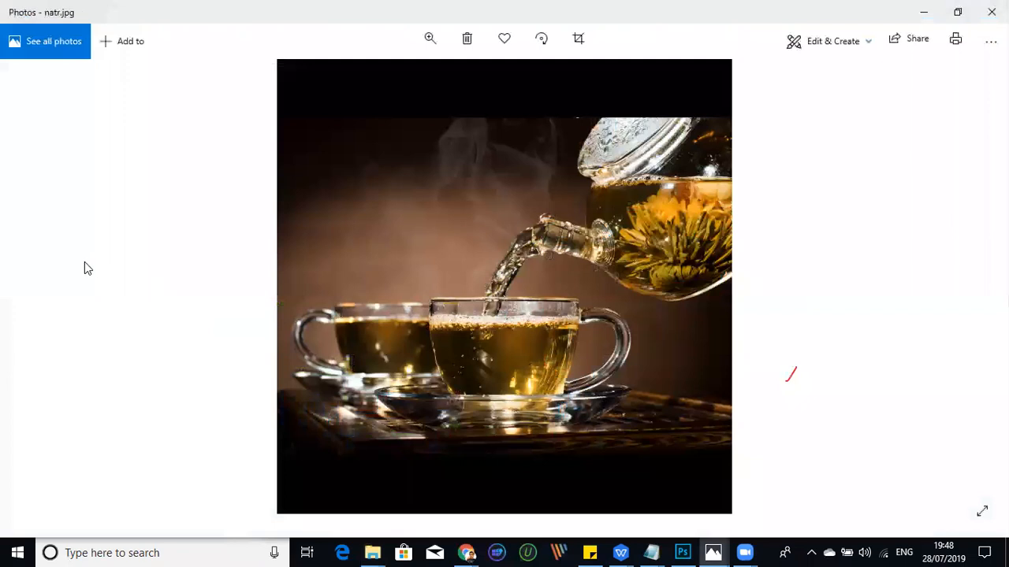
# - Browse the arthritis folder's pictures to the olive oil image hypert.jpg, then minimise the picture viewer and the folder
pyautogui.click(38, 287)
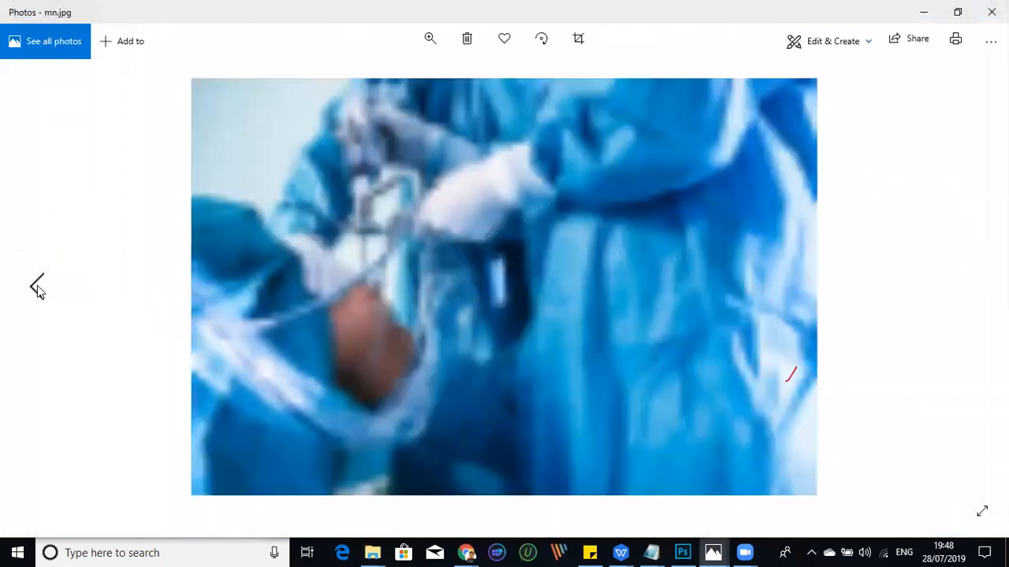
pyautogui.click(38, 288)
pyautogui.click(38, 288)
pyautogui.click(38, 287)
pyautogui.click(38, 287)
pyautogui.click(38, 288)
pyautogui.click(37, 288)
pyautogui.click(38, 288)
pyautogui.click(38, 287)
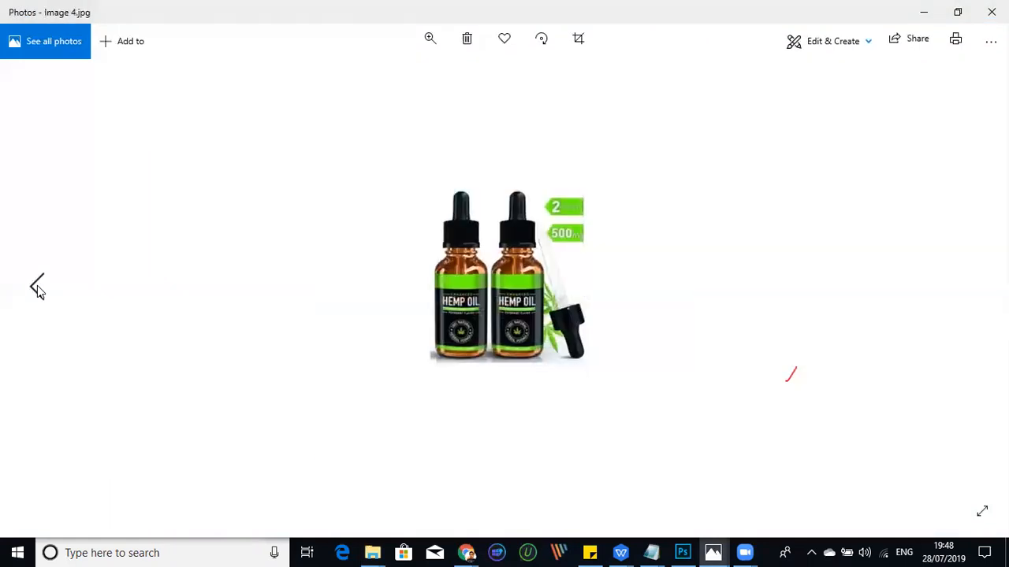
pyautogui.click(38, 288)
pyautogui.click(38, 288)
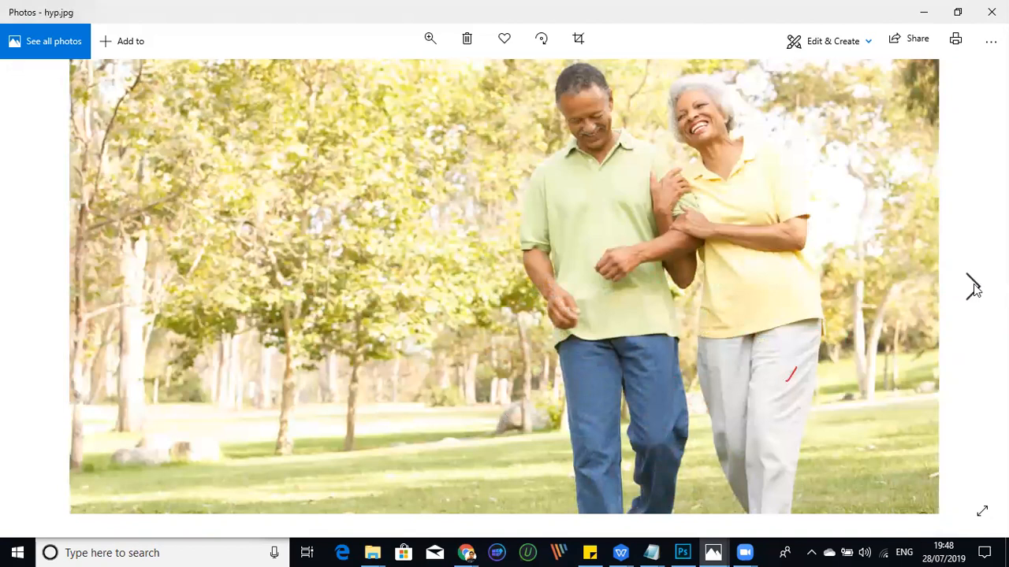
pyautogui.click(974, 289)
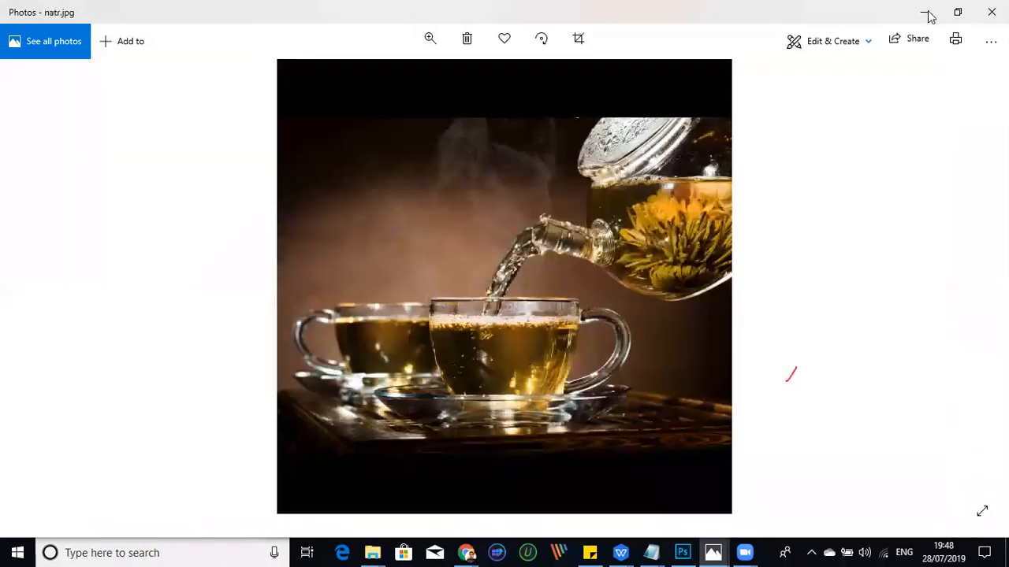
pyautogui.click(927, 12)
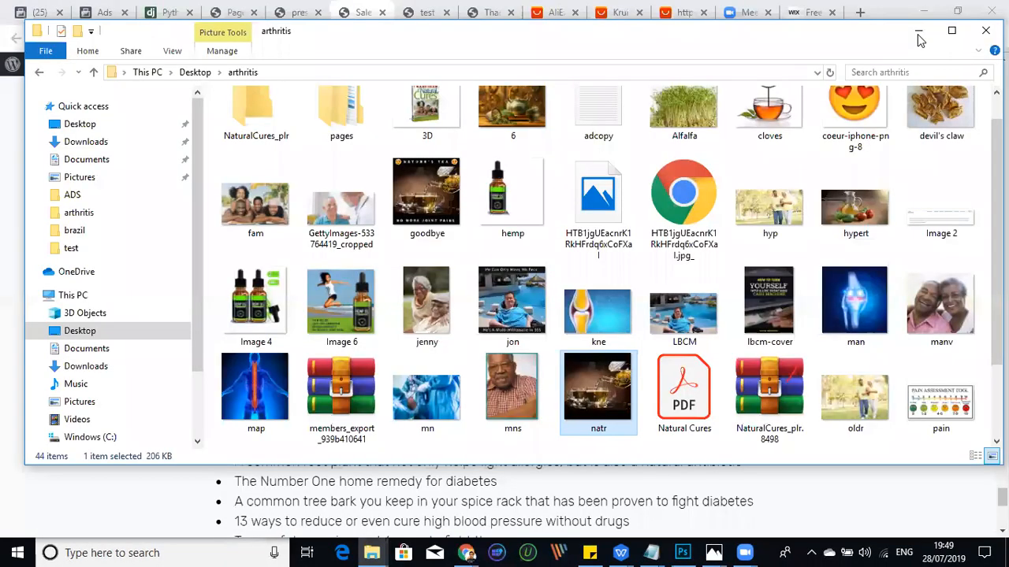
pyautogui.click(918, 32)
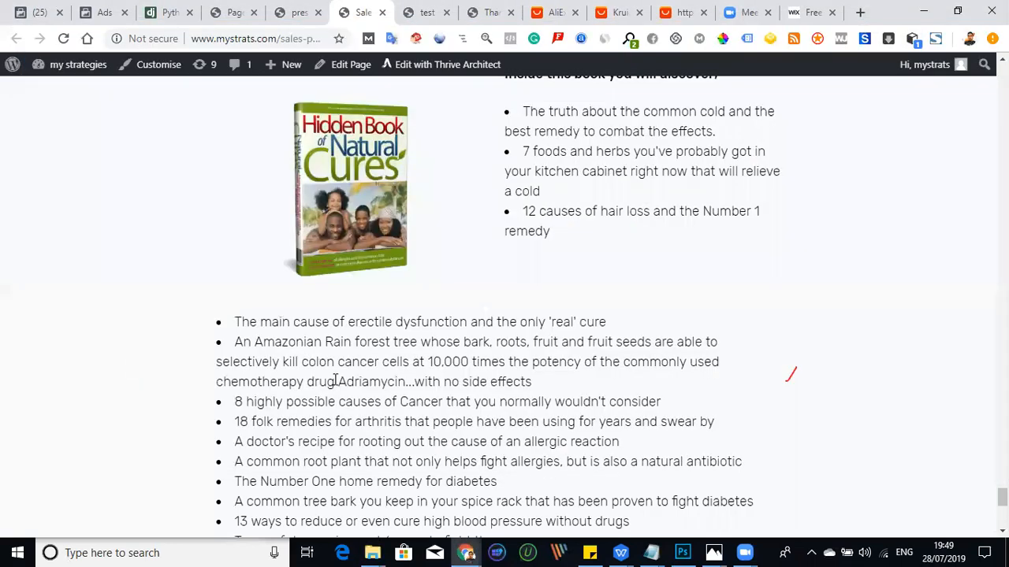
# - Review the sales page's order form and the presell page's sign-up form, then return to Ads Manager
pyautogui.scroll(5, 335, 380)
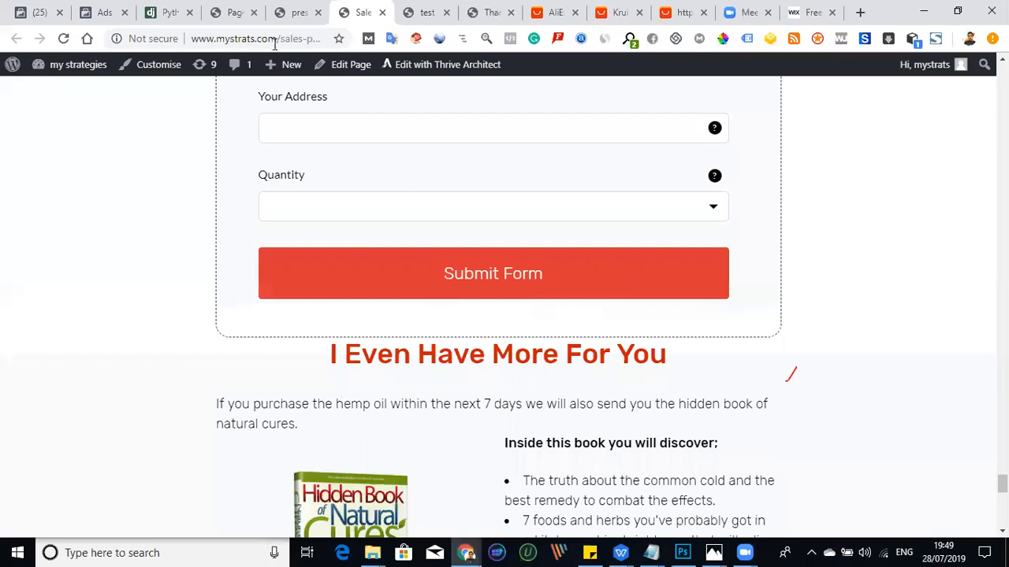
pyautogui.click(296, 16)
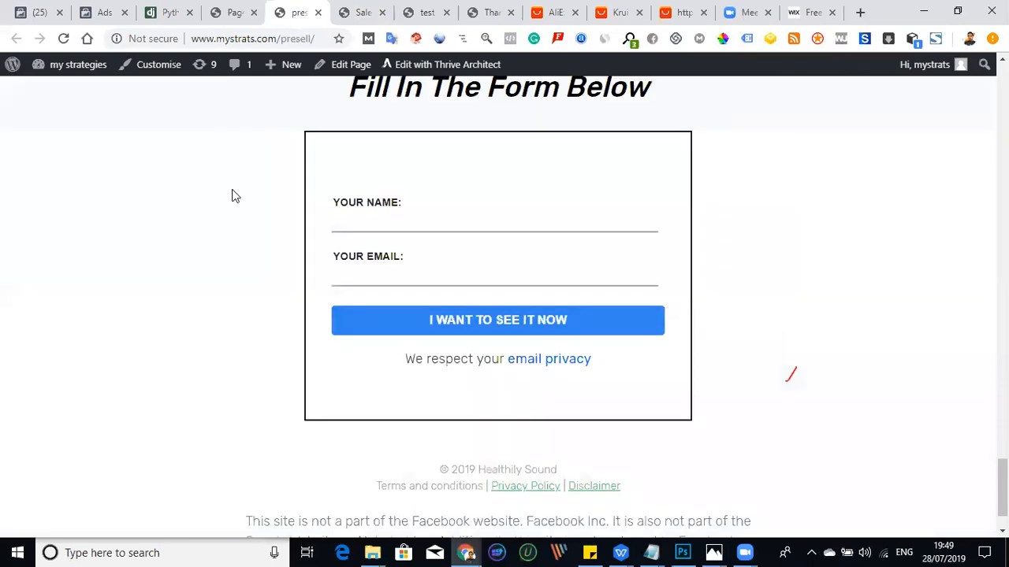
pyautogui.click(105, 14)
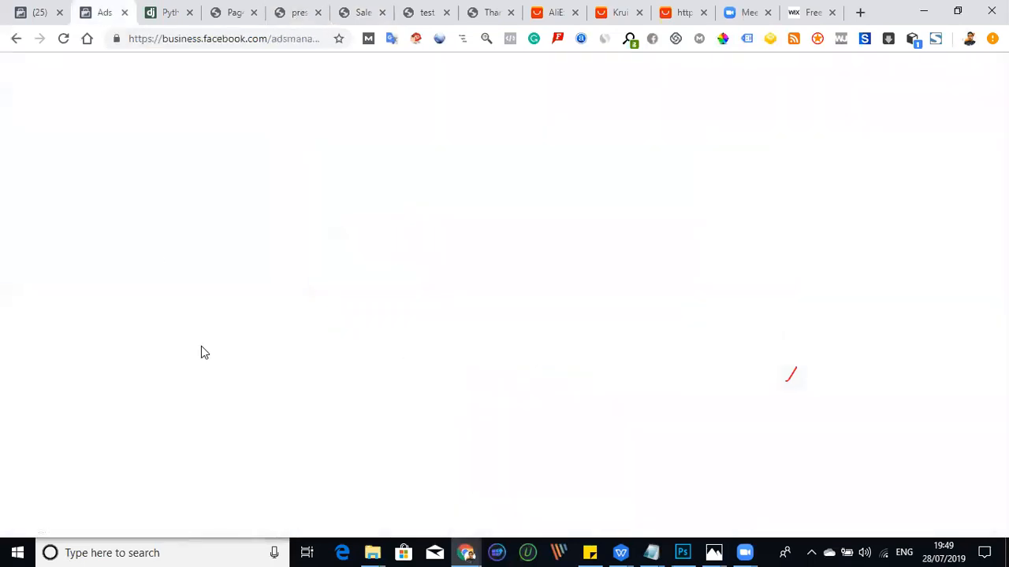